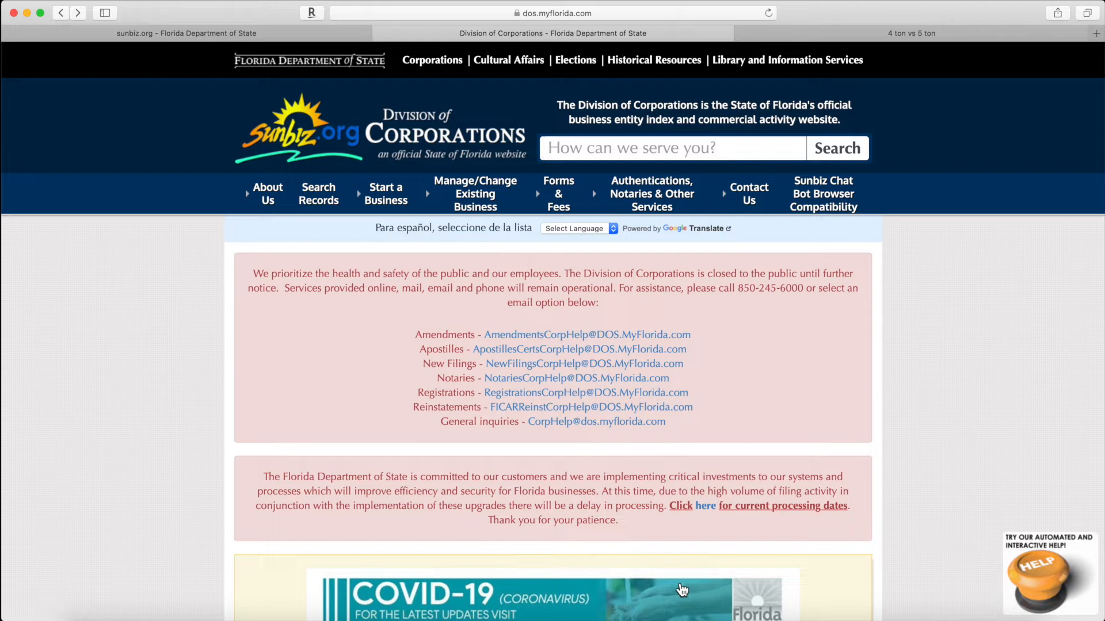
Step: Select the browser address bar to enter a new web address
{"action": "left_click", "coordinate": [546, 14]}
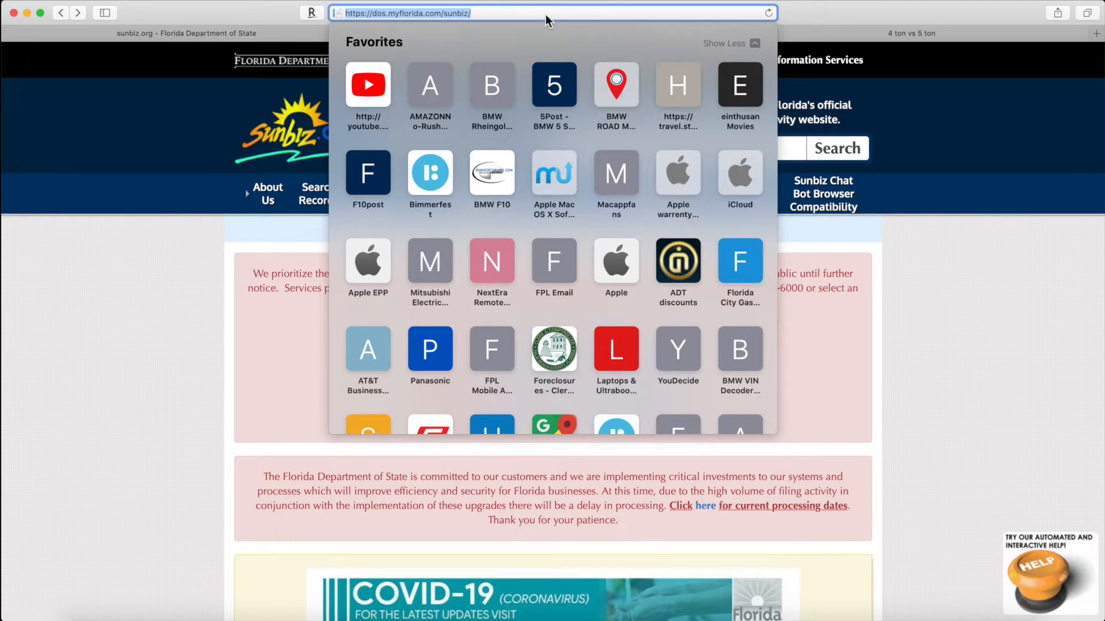
Step: Load sunbiz.org and bring up the Forms & Fees menu categories
{"action": "type", "text": "sunbiz"}
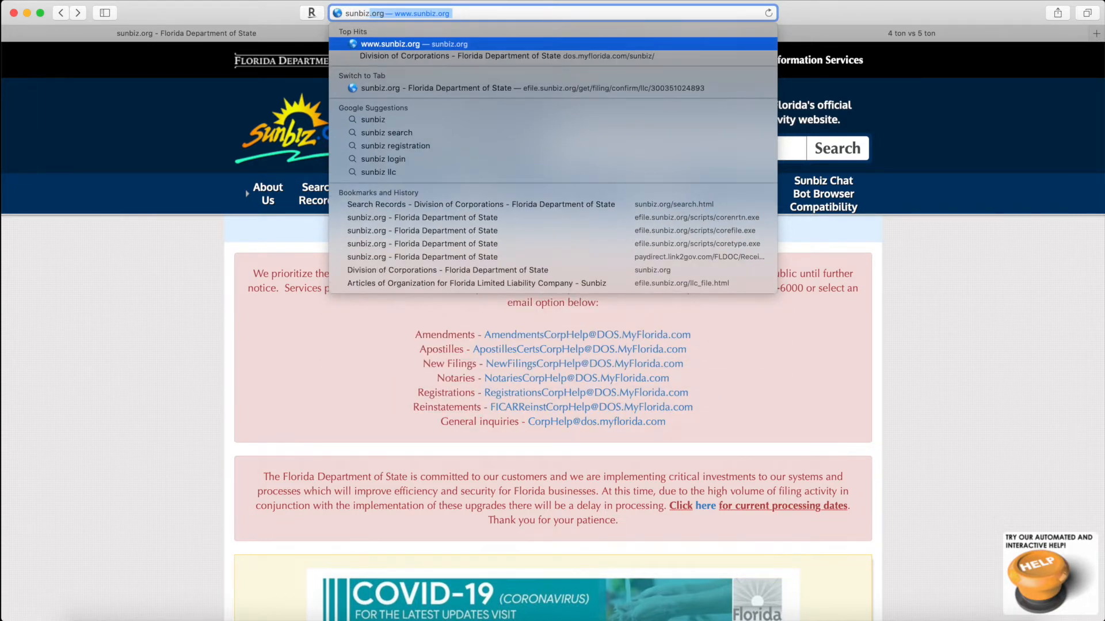
{"action": "type", "text": ".org/"}
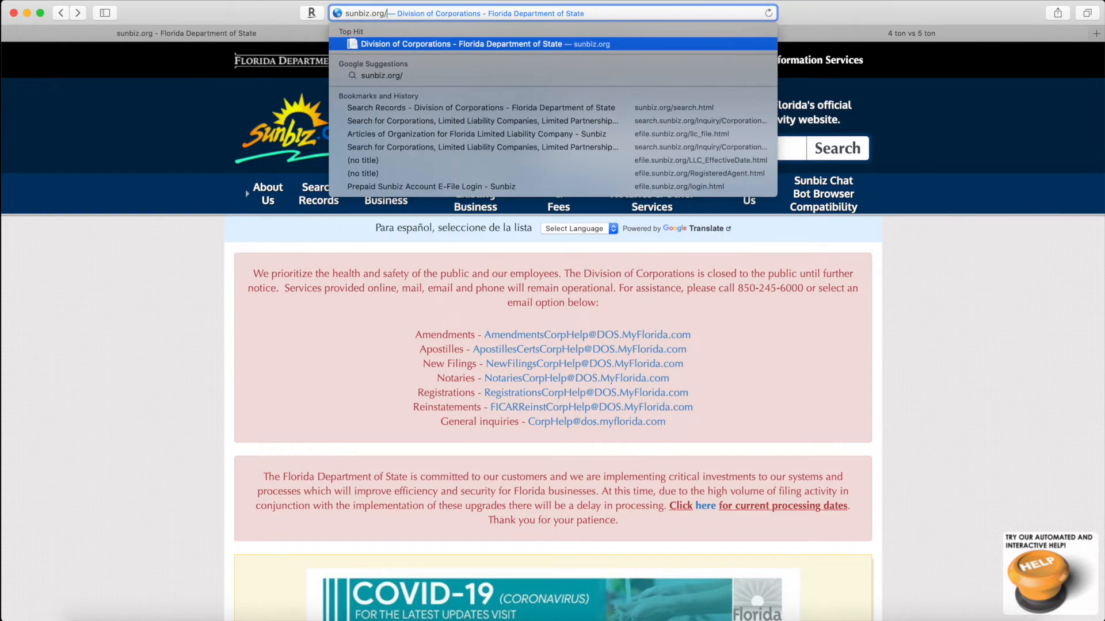
{"action": "key", "text": "Return"}
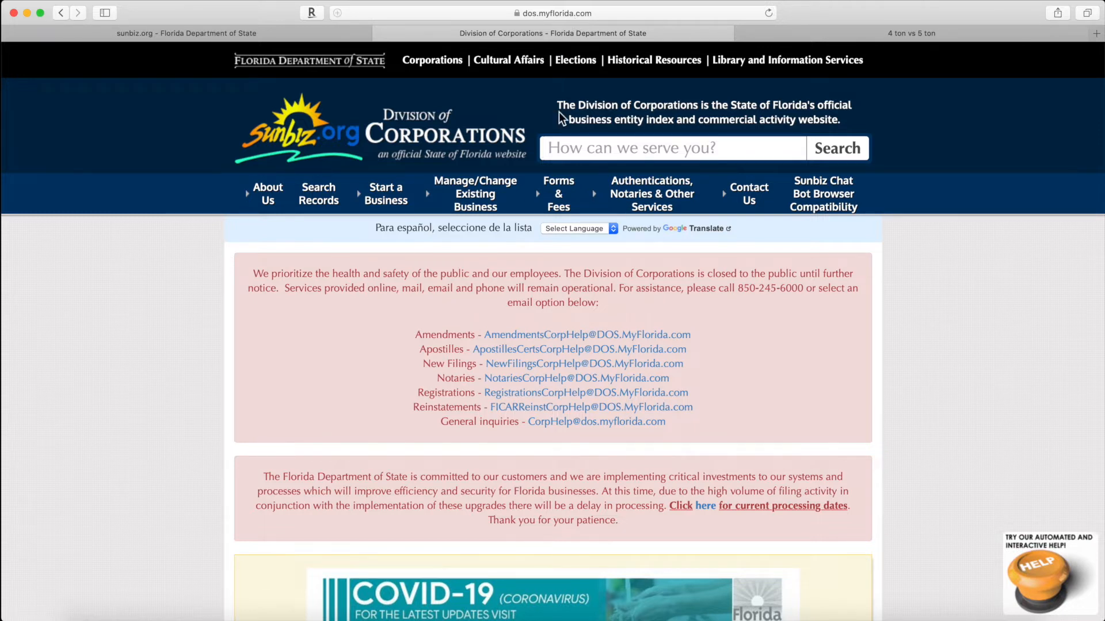
{"action": "scroll", "coordinate": [892, 381], "scroll_direction": "down", "scroll_amount": 1}
{"action": "scroll", "coordinate": [892, 382], "scroll_direction": "down", "scroll_amount": 8}
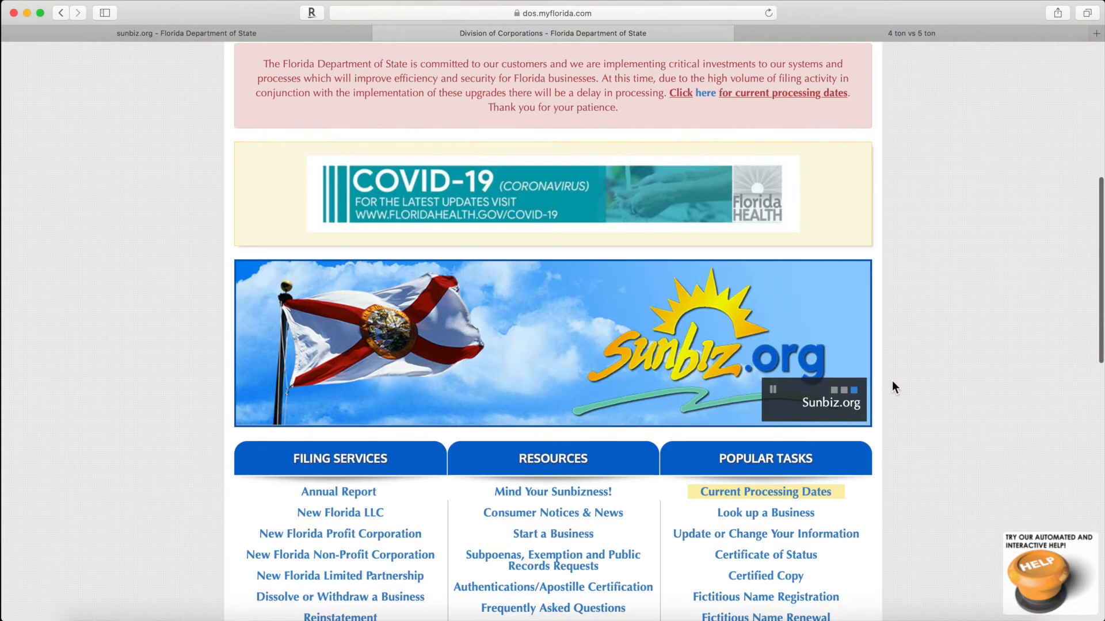
{"action": "scroll", "coordinate": [892, 380], "scroll_direction": "up", "scroll_amount": 8}
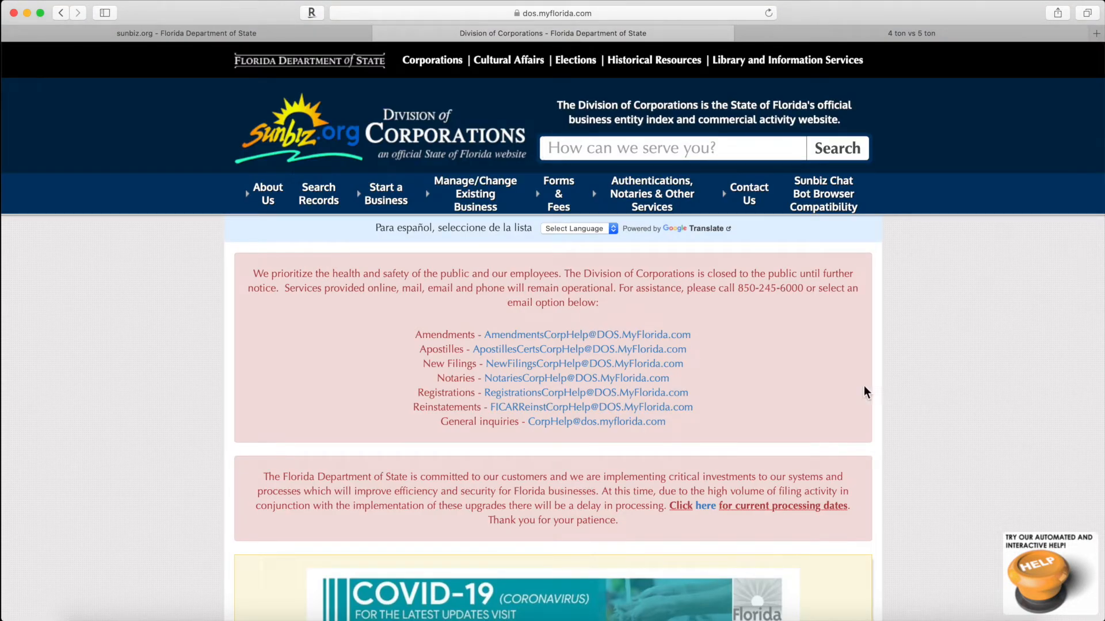
{"action": "mouse_move", "coordinate": [549, 202]}
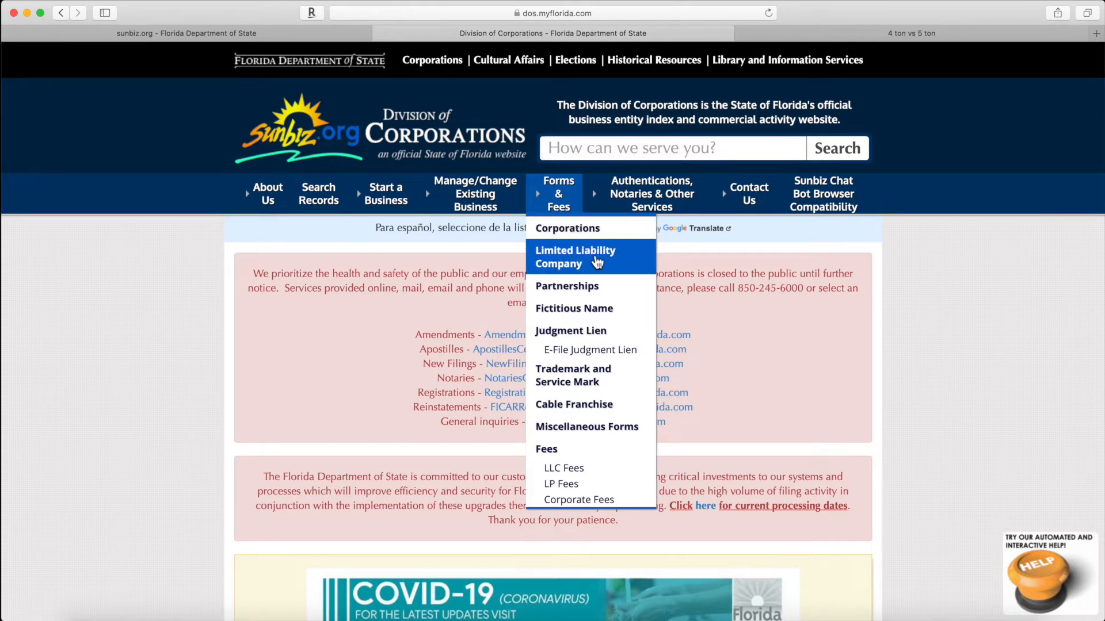
Step: Open the Limited Liability Company forms page and scroll down to the Florida LLC Forms list
{"action": "left_click", "coordinate": [595, 258]}
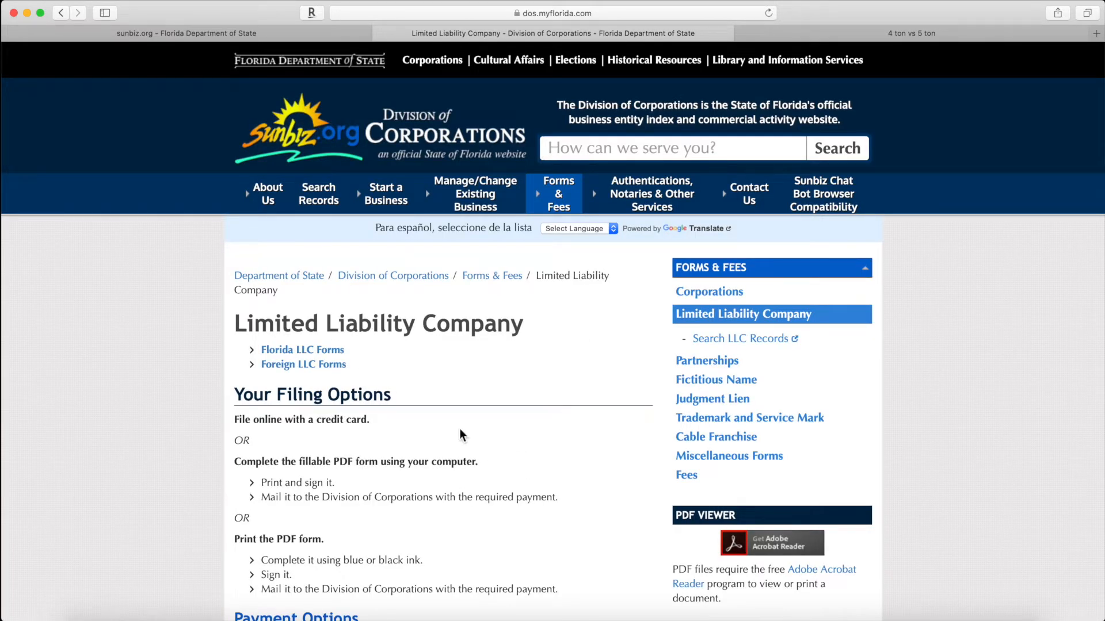
{"action": "scroll", "coordinate": [477, 423], "scroll_direction": "down", "scroll_amount": 1}
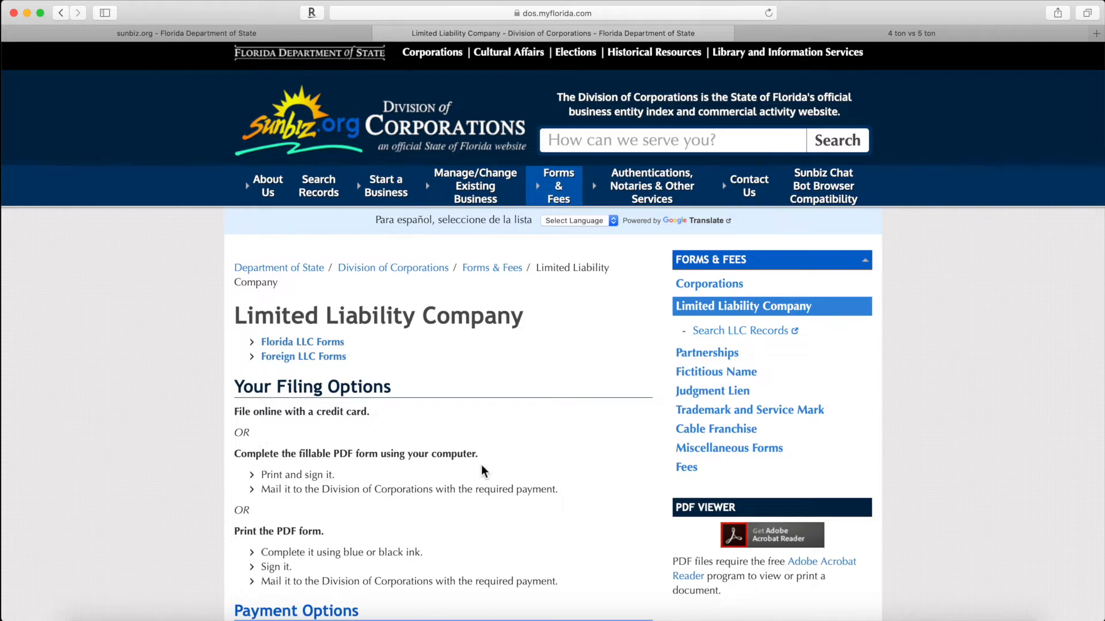
{"action": "scroll", "coordinate": [481, 471], "scroll_direction": "down", "scroll_amount": 5}
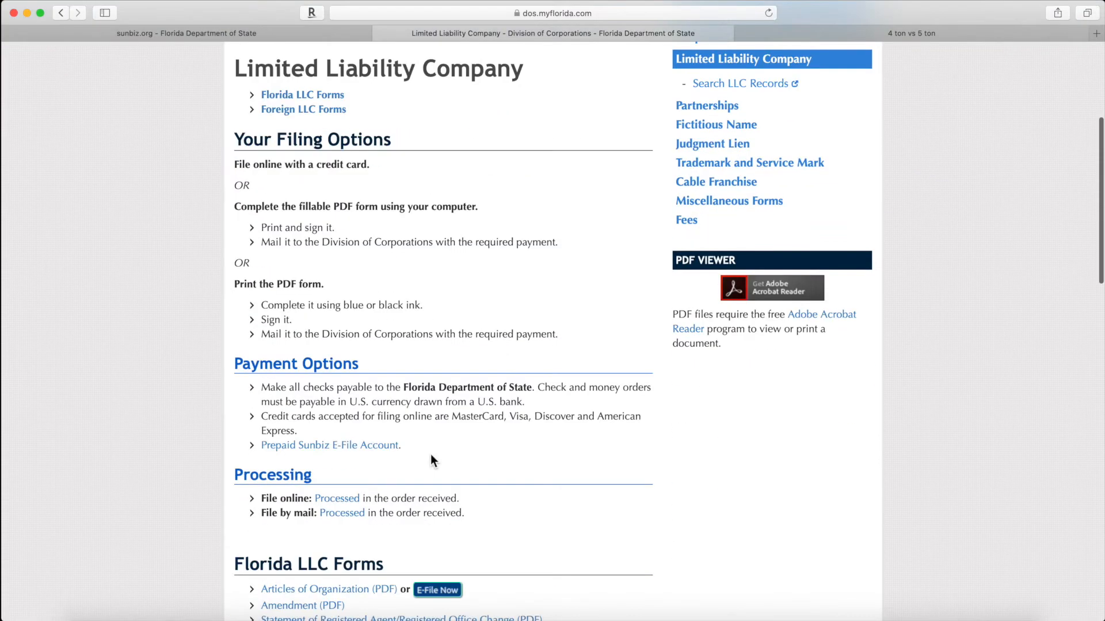
{"action": "scroll", "coordinate": [430, 452], "scroll_direction": "down", "scroll_amount": 2}
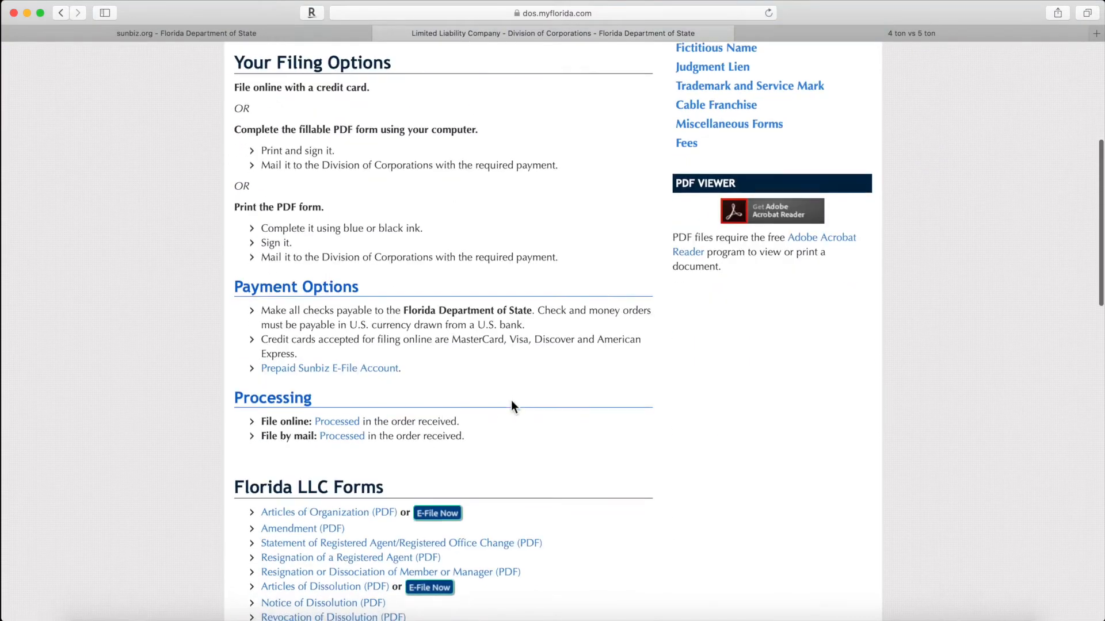
{"action": "scroll", "coordinate": [512, 401], "scroll_direction": "down", "scroll_amount": 1}
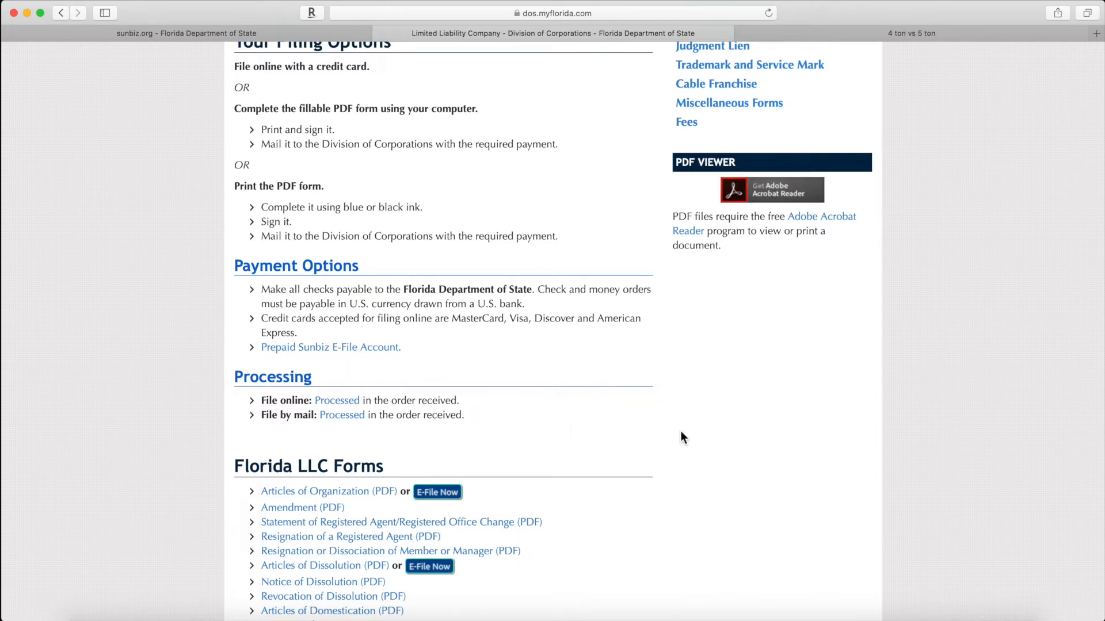
{"action": "scroll", "coordinate": [679, 434], "scroll_direction": "down", "scroll_amount": 3}
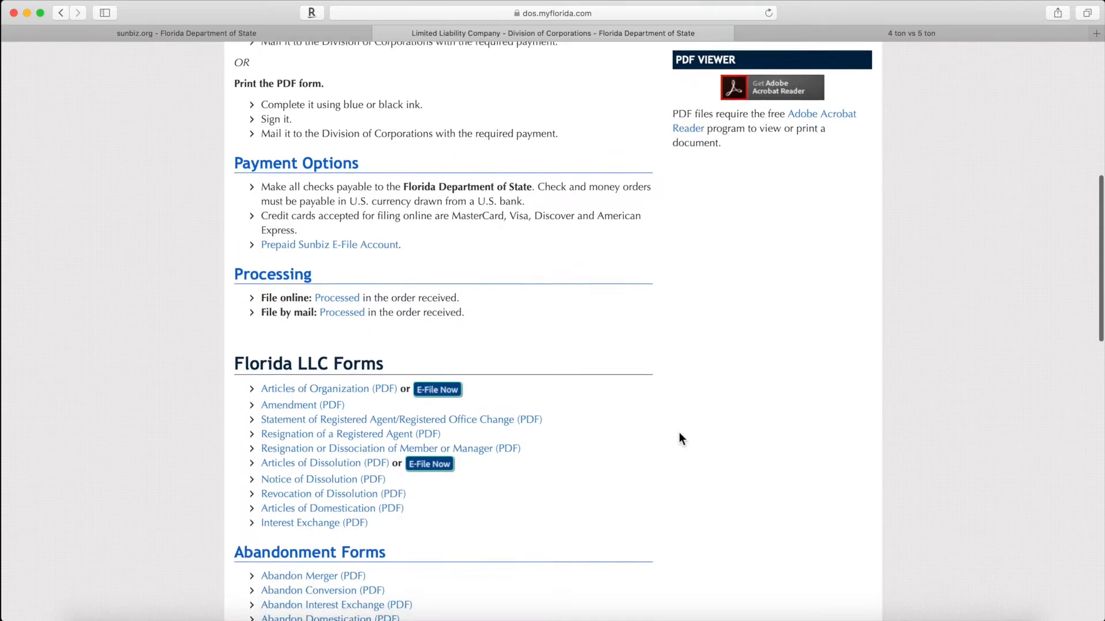
{"action": "scroll", "coordinate": [679, 439], "scroll_direction": "down", "scroll_amount": 4}
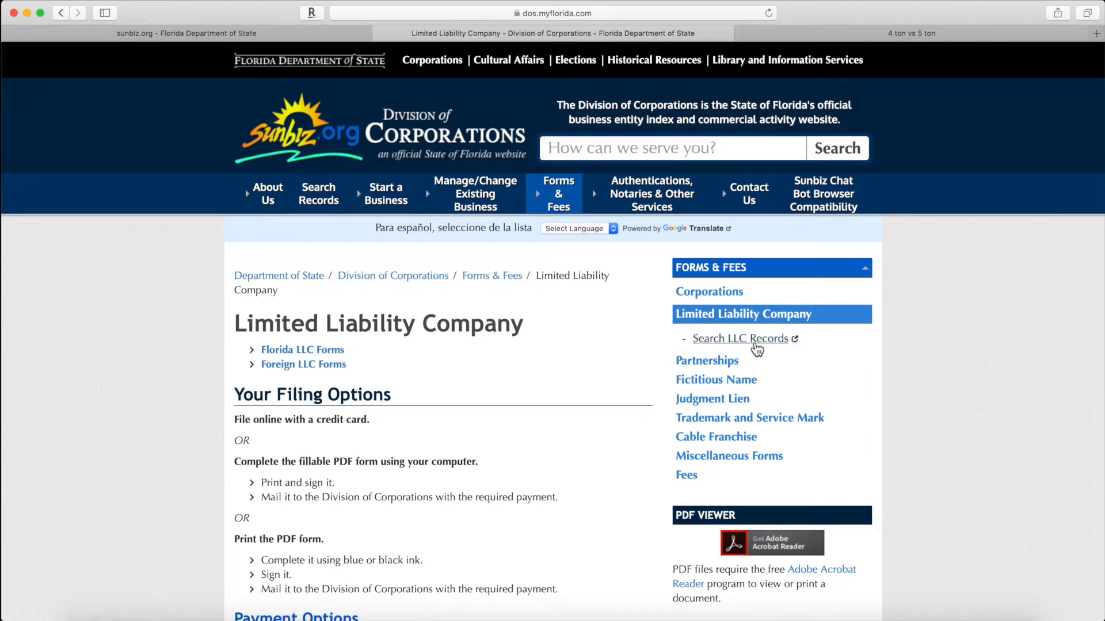
Step: Search LLC records by entity name for 'abc' and review the matching names
{"action": "left_click", "coordinate": [755, 344]}
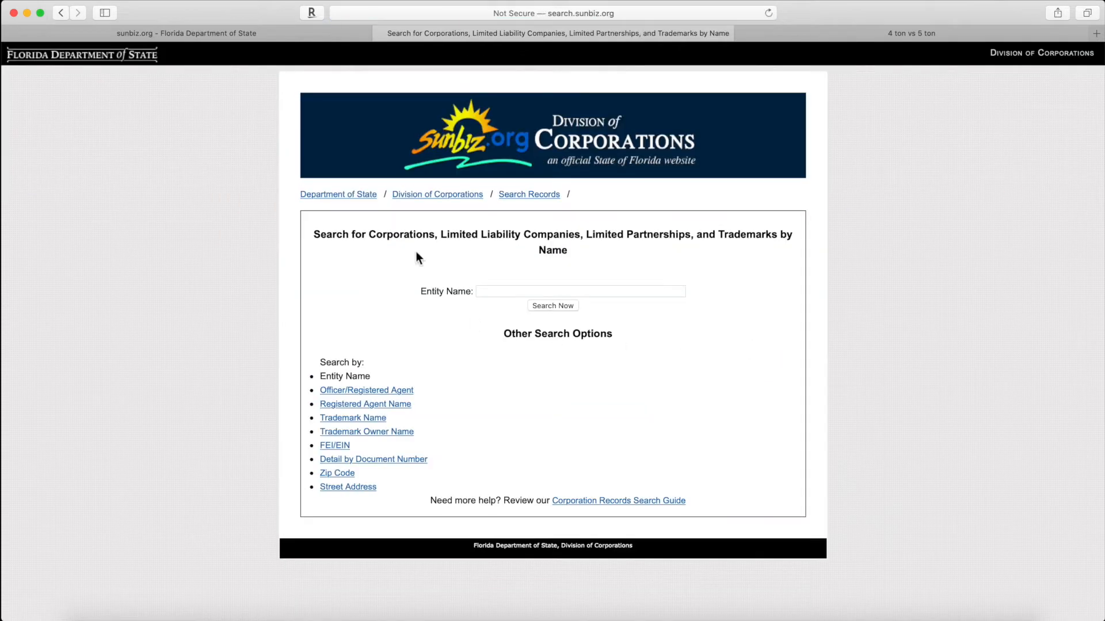
{"action": "left_click", "coordinate": [577, 290]}
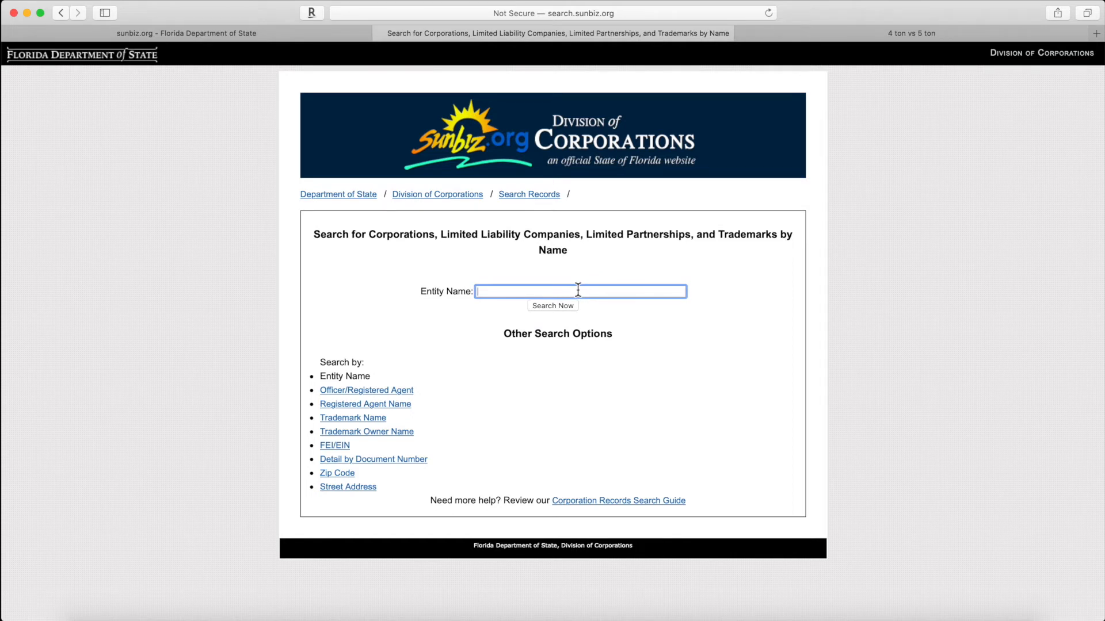
{"action": "type", "text": "abc"}
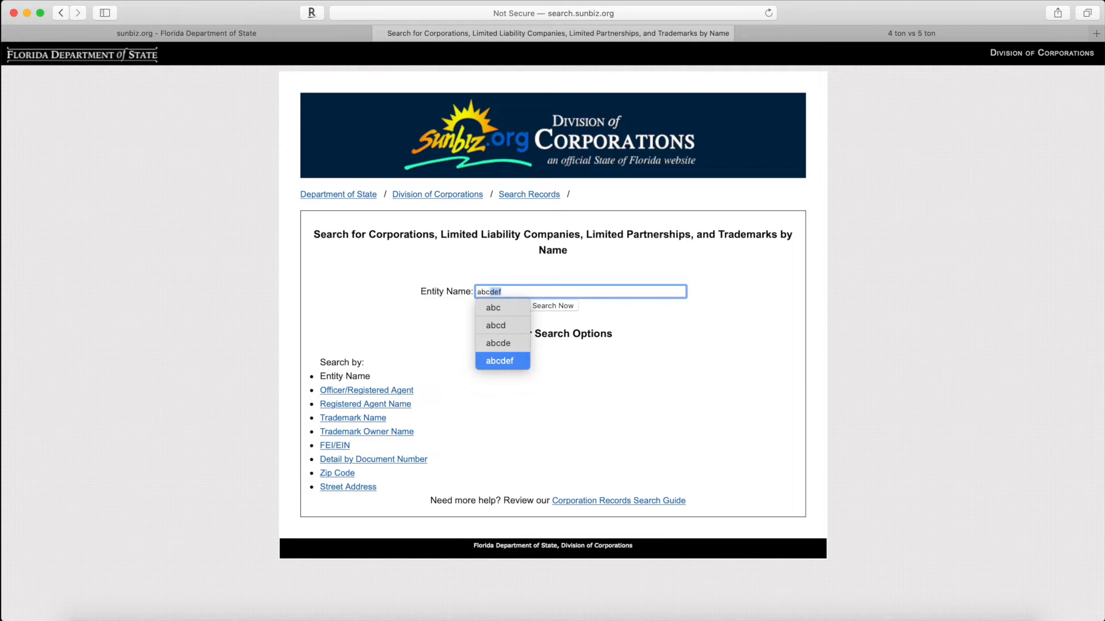
{"action": "key", "text": "BackSpace"}
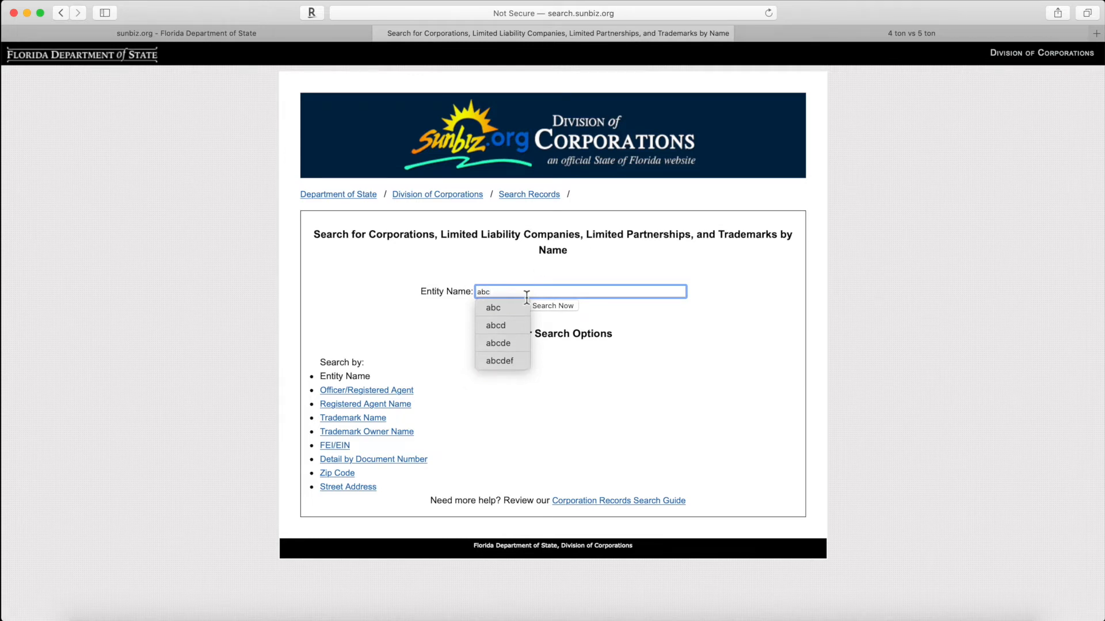
{"action": "left_click", "coordinate": [542, 305]}
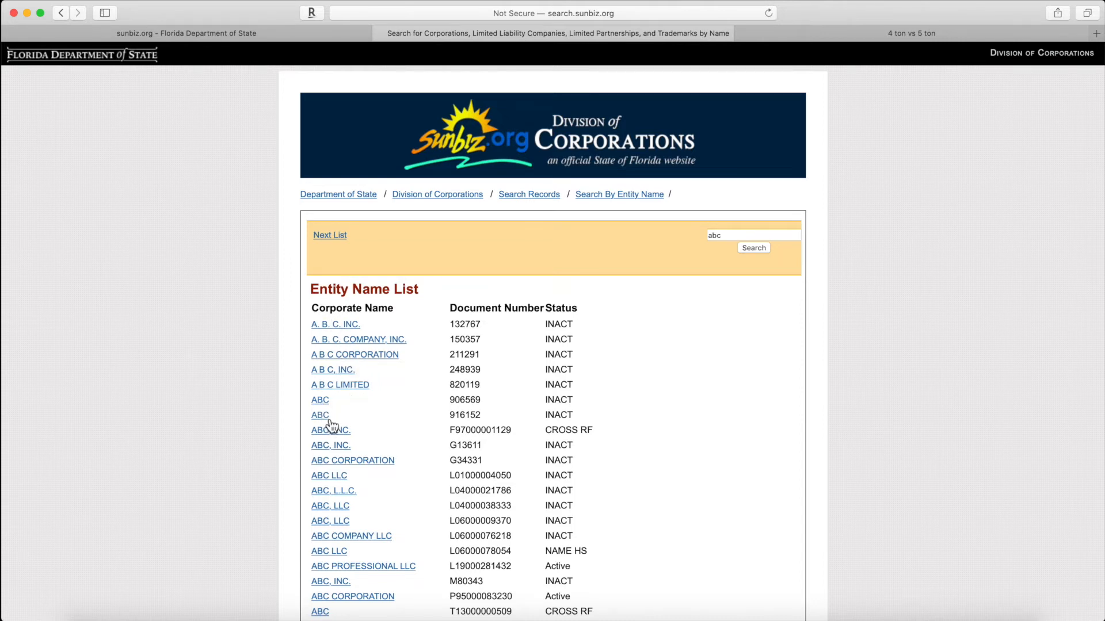
{"action": "scroll", "coordinate": [427, 430], "scroll_direction": "down", "scroll_amount": 1}
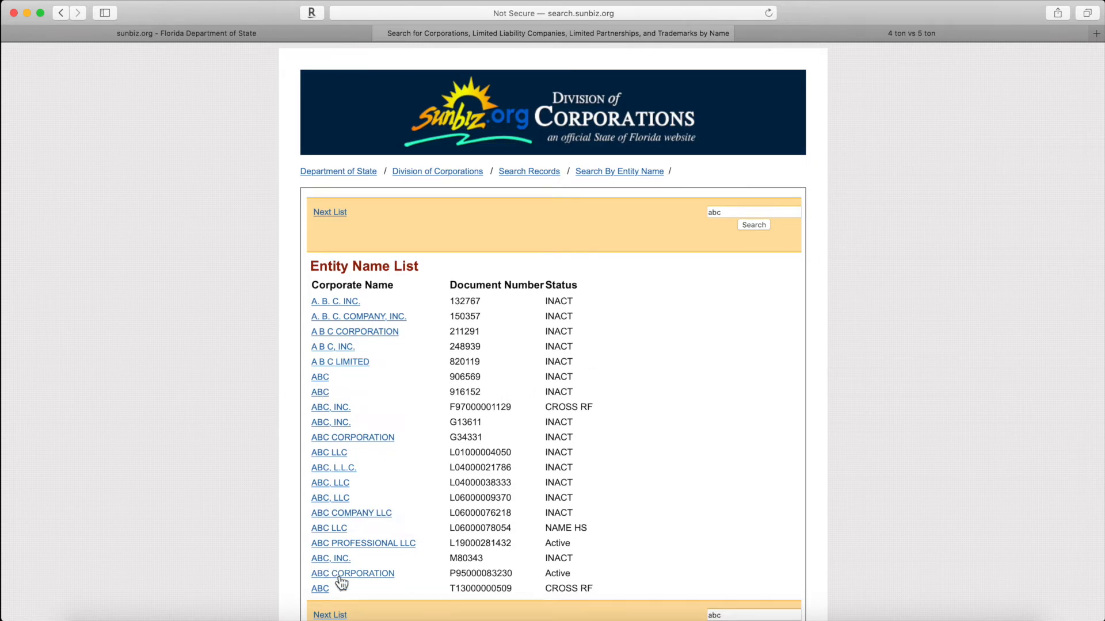
Step: Search entity names for 'abc123', then for 'abc_123'
{"action": "left_click", "coordinate": [718, 212]}
{"action": "type", "text": "12"}
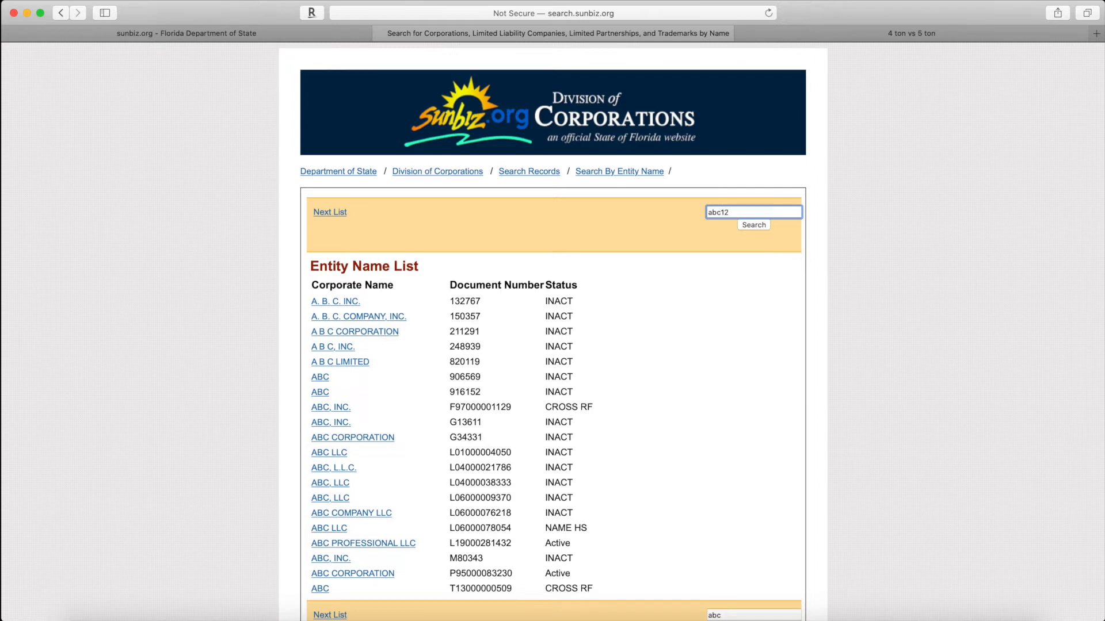
{"action": "type", "text": "3"}
{"action": "left_click", "coordinate": [748, 225]}
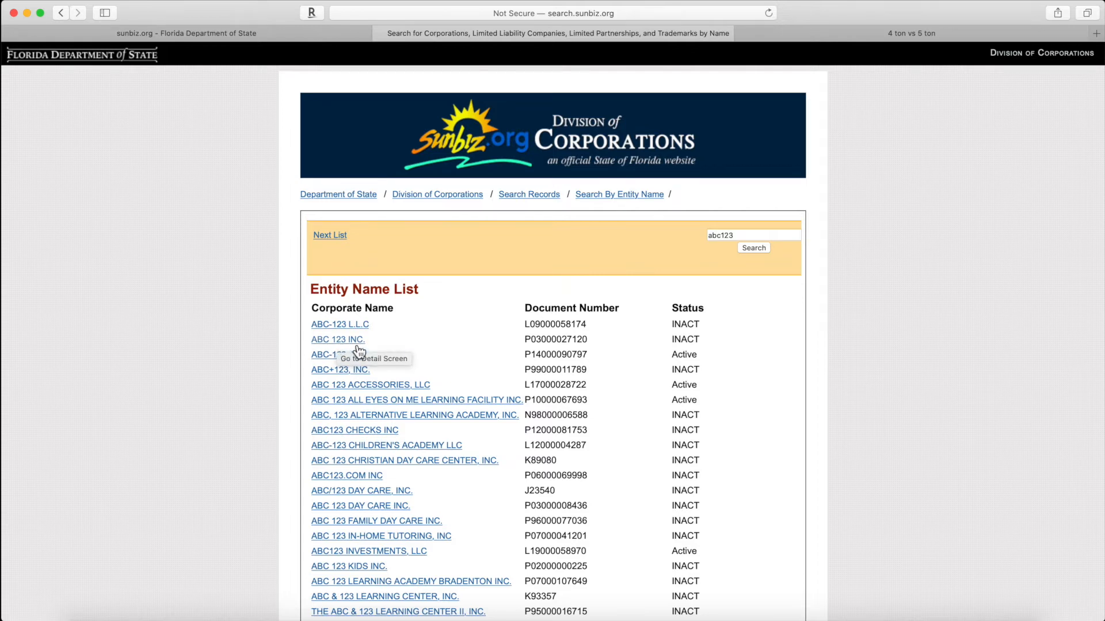
{"action": "scroll", "coordinate": [465, 513], "scroll_direction": "down", "scroll_amount": 1}
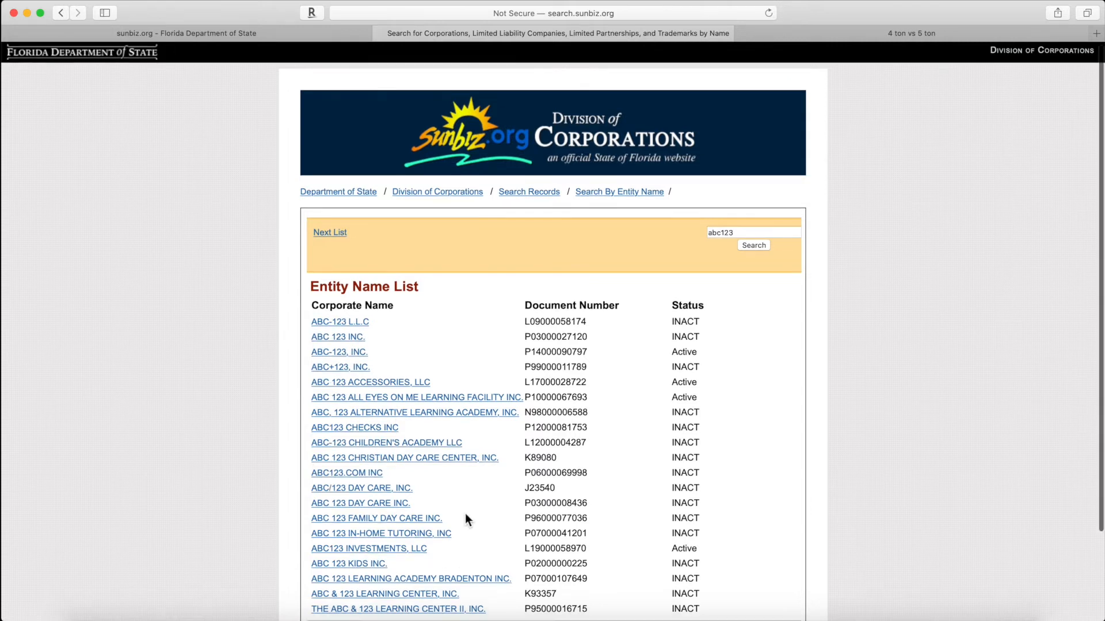
{"action": "scroll", "coordinate": [465, 513], "scroll_direction": "down", "scroll_amount": 3}
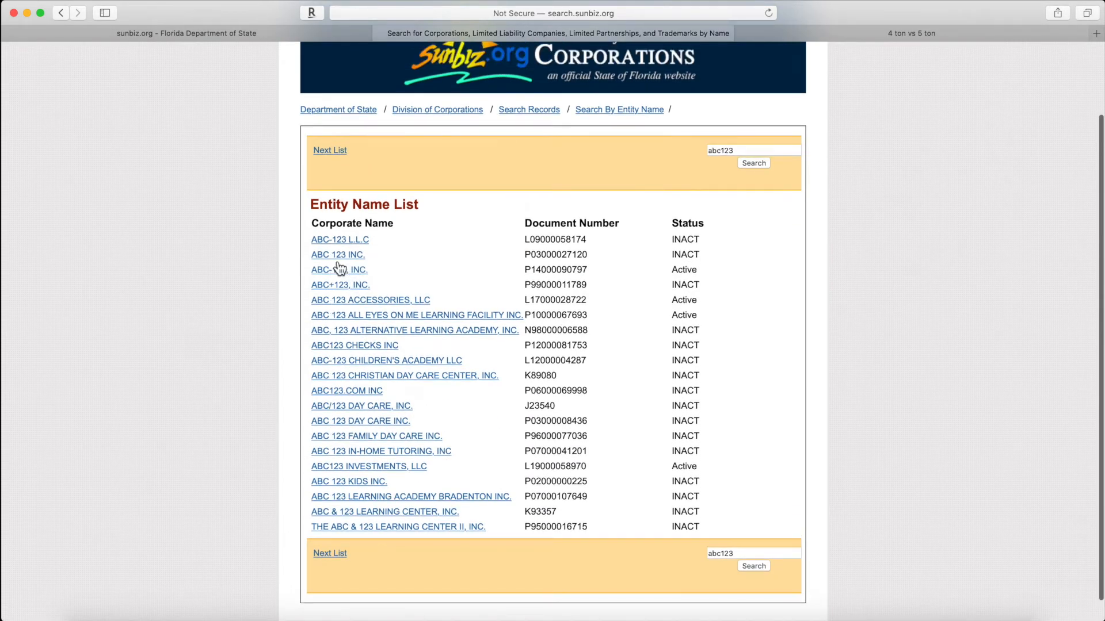
{"action": "left_click", "coordinate": [723, 151]}
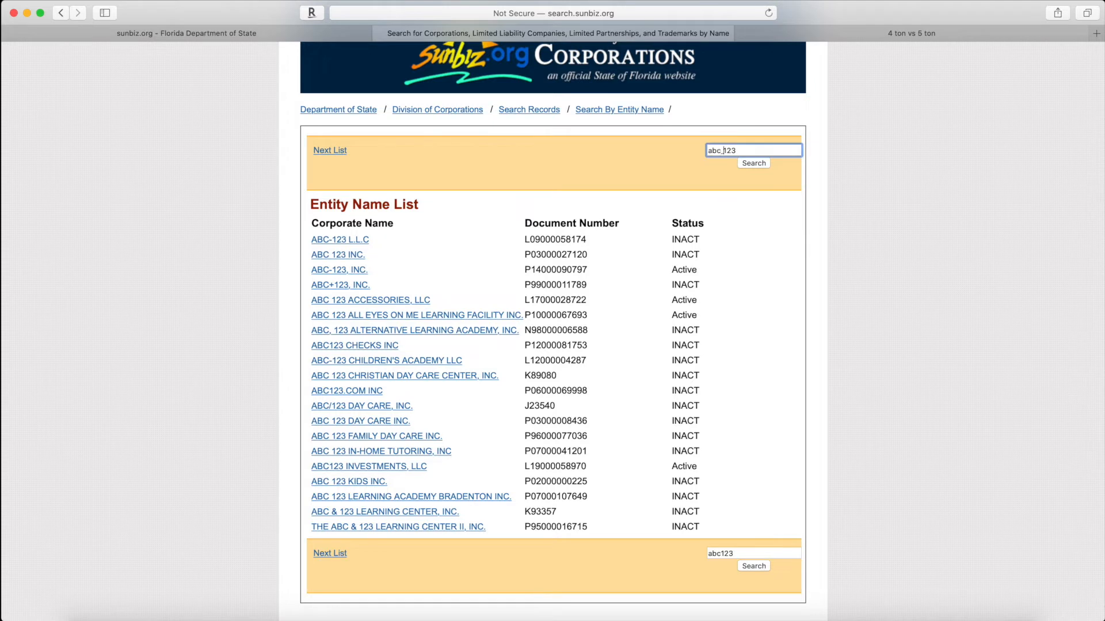
{"action": "type", "text": "_"}
{"action": "left_click", "coordinate": [752, 166]}
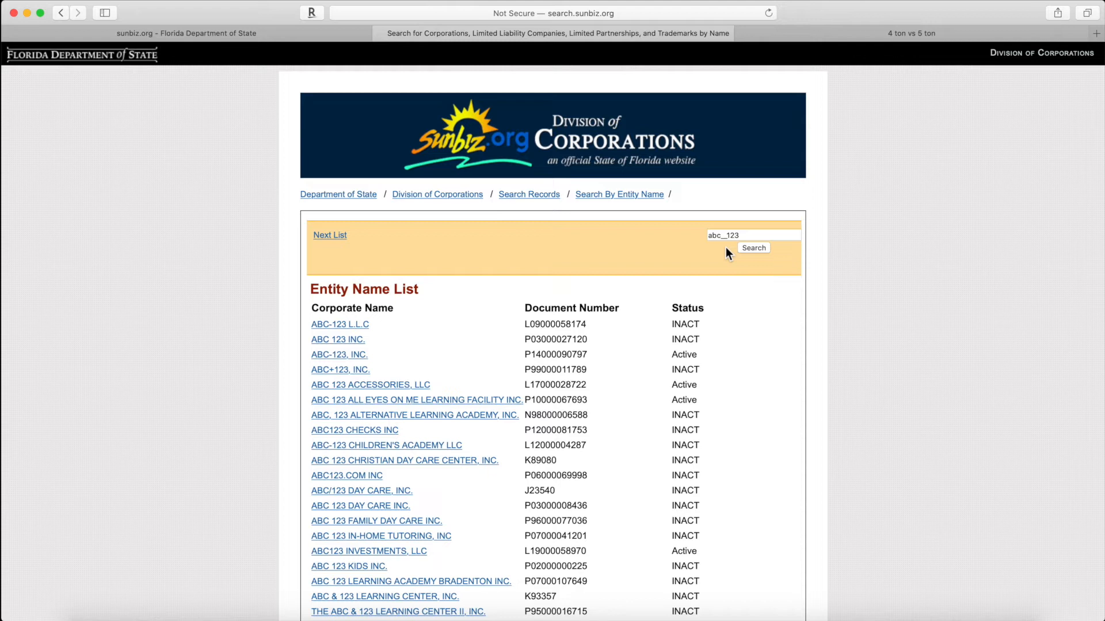
Step: Replace the search term with 'ghjksh', search, and review the similar company names
{"action": "left_click_drag", "start_coordinate": [742, 234], "coordinate": [680, 233]}
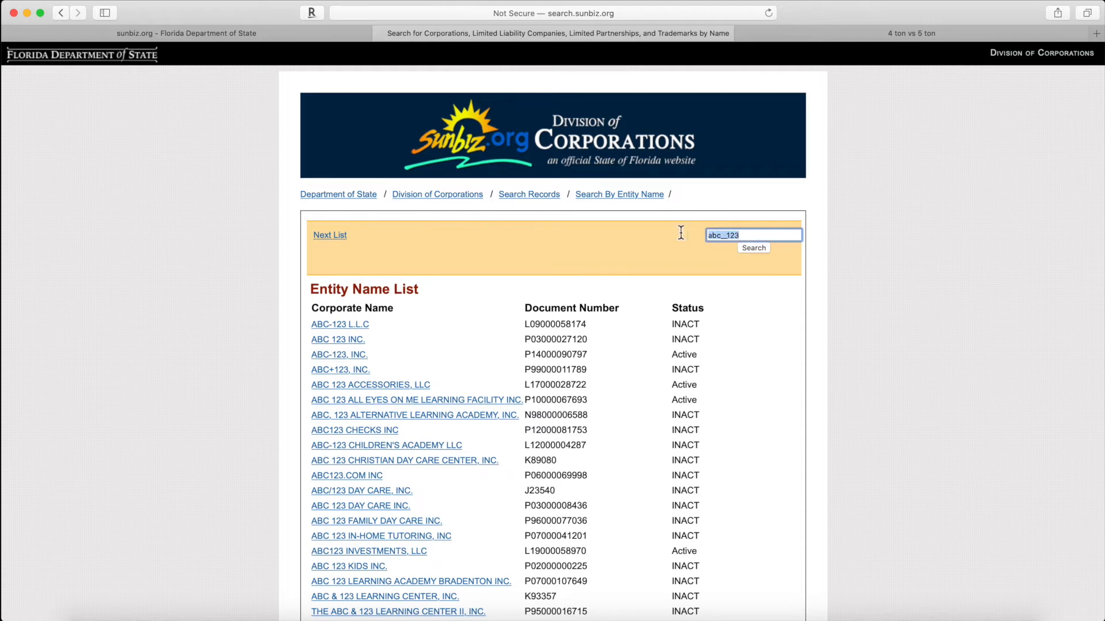
{"action": "type", "text": "ghjksh"}
{"action": "left_click", "coordinate": [748, 248]}
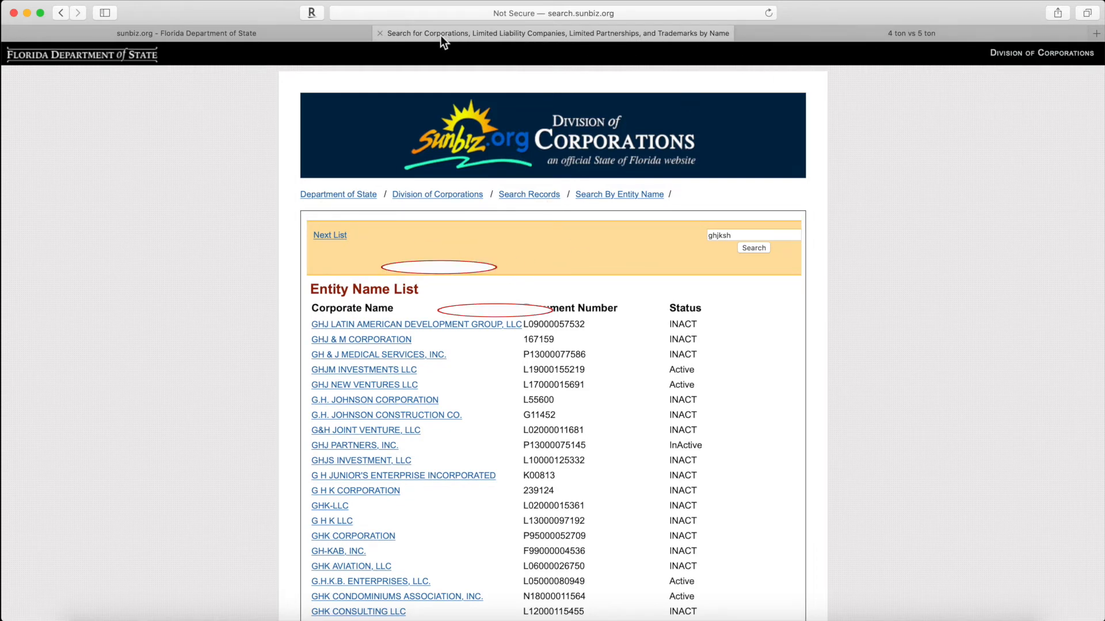
{"action": "left_click", "coordinate": [264, 37]}
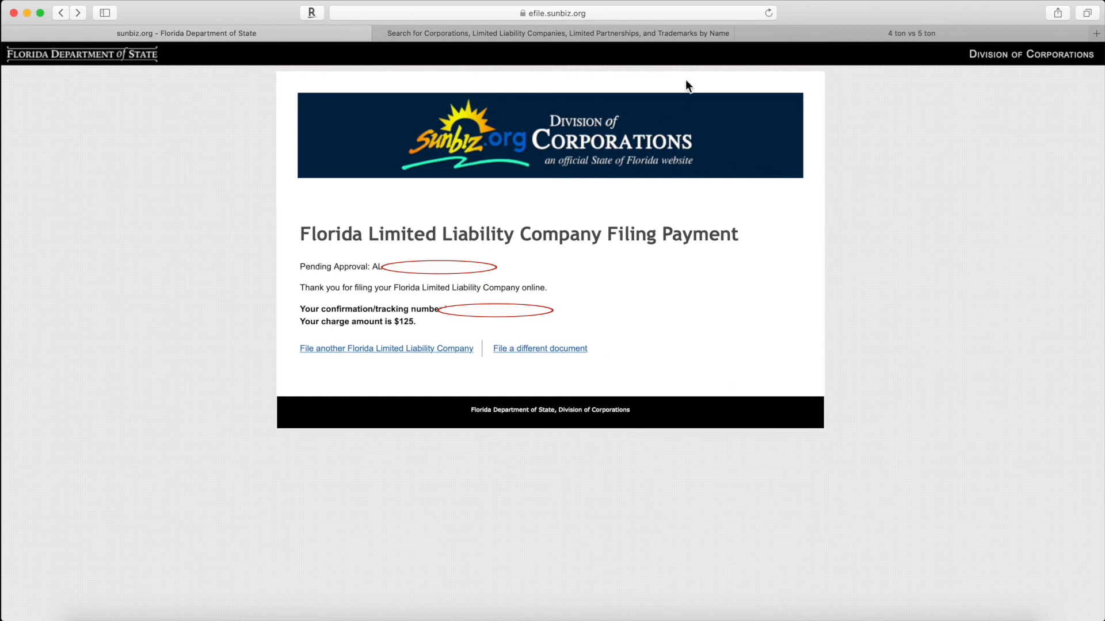
{"action": "left_click", "coordinate": [654, 32]}
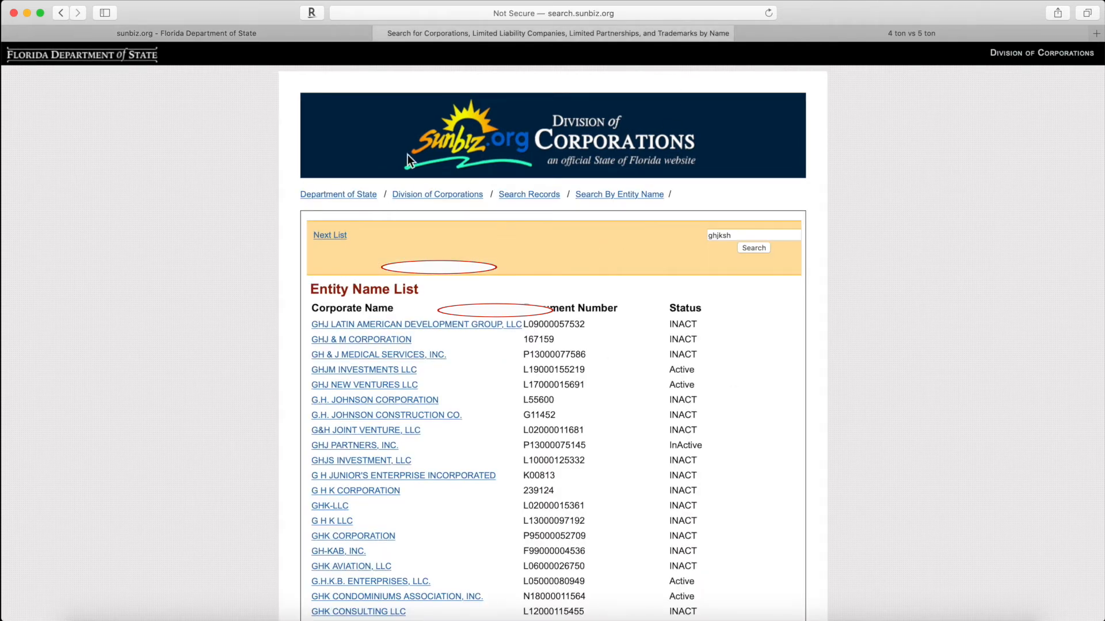
{"action": "left_click", "coordinate": [505, 14]}
Step: Go to Sunbiz's Limited Liability Company page and start e-filing Florida LLC Articles of Organization
{"action": "key", "text": "BackSpace"}
{"action": "type", "text": "sunbi"}
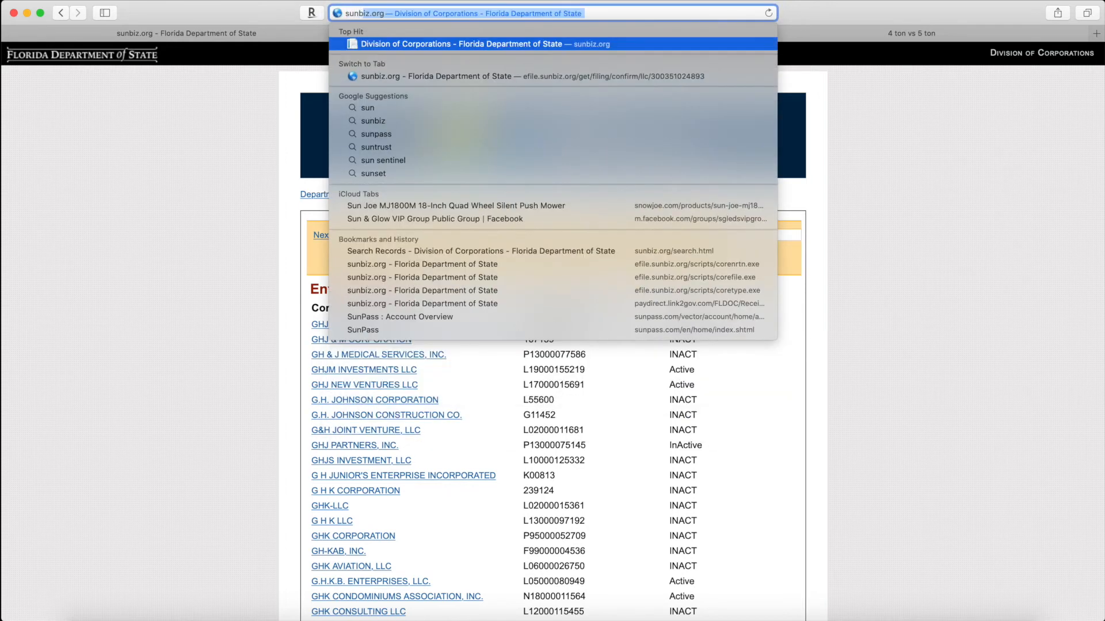
{"action": "key", "text": "Return"}
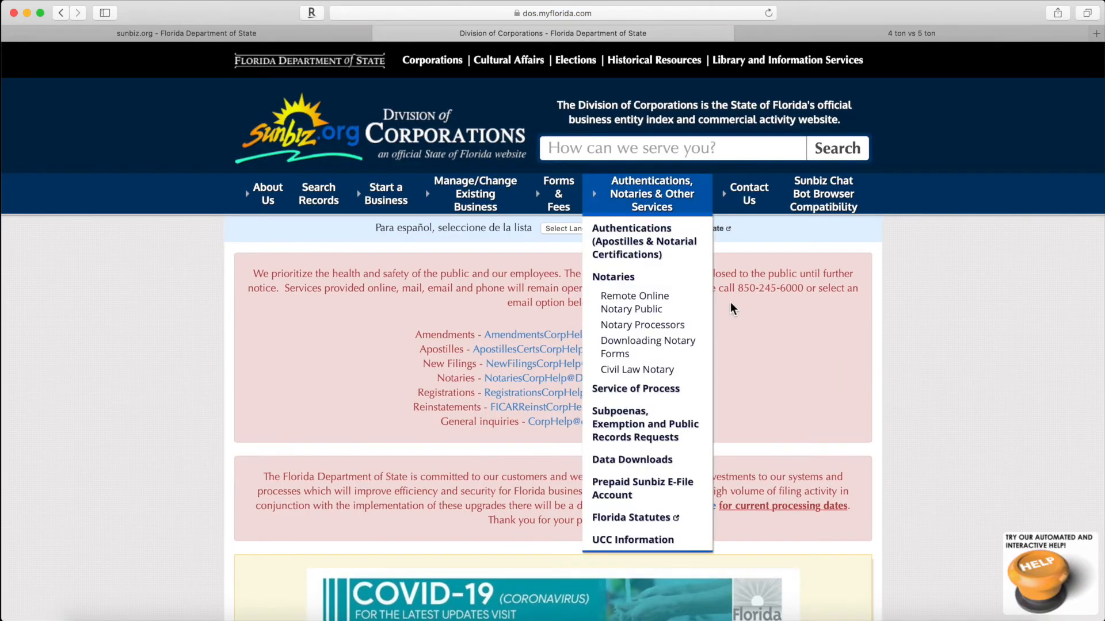
{"action": "mouse_move", "coordinate": [558, 201]}
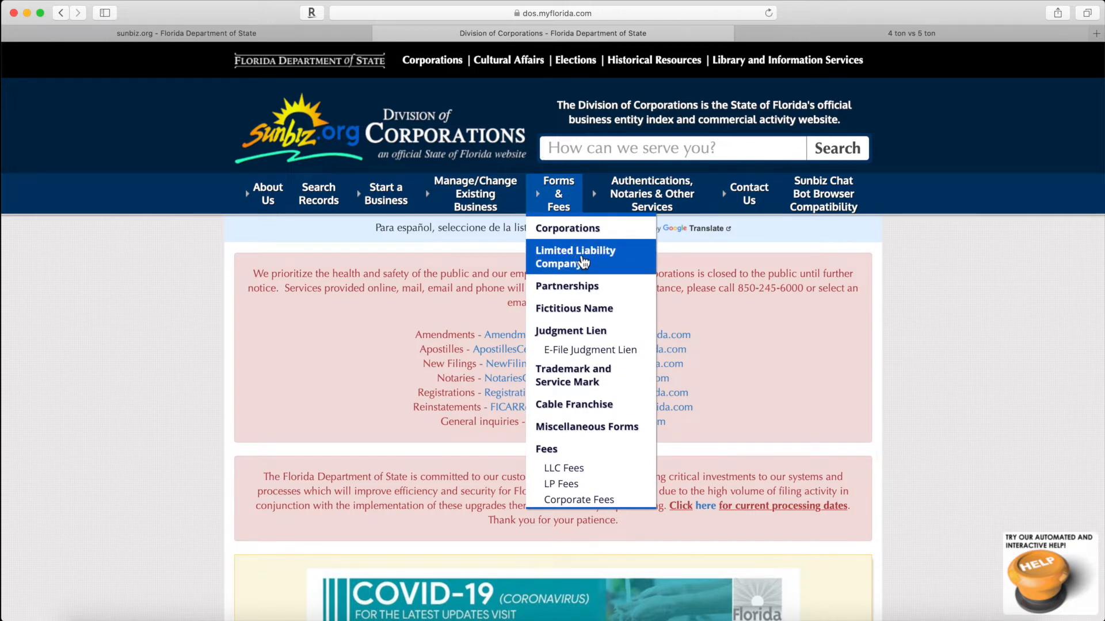
{"action": "left_click", "coordinate": [582, 260]}
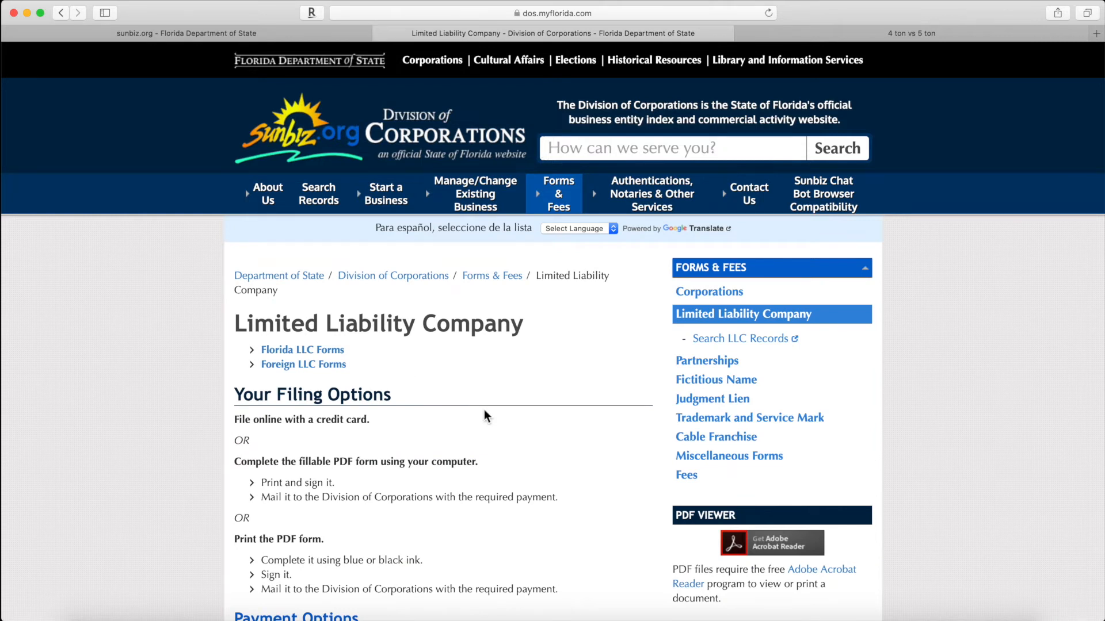
{"action": "scroll", "coordinate": [485, 409], "scroll_direction": "down", "scroll_amount": 5}
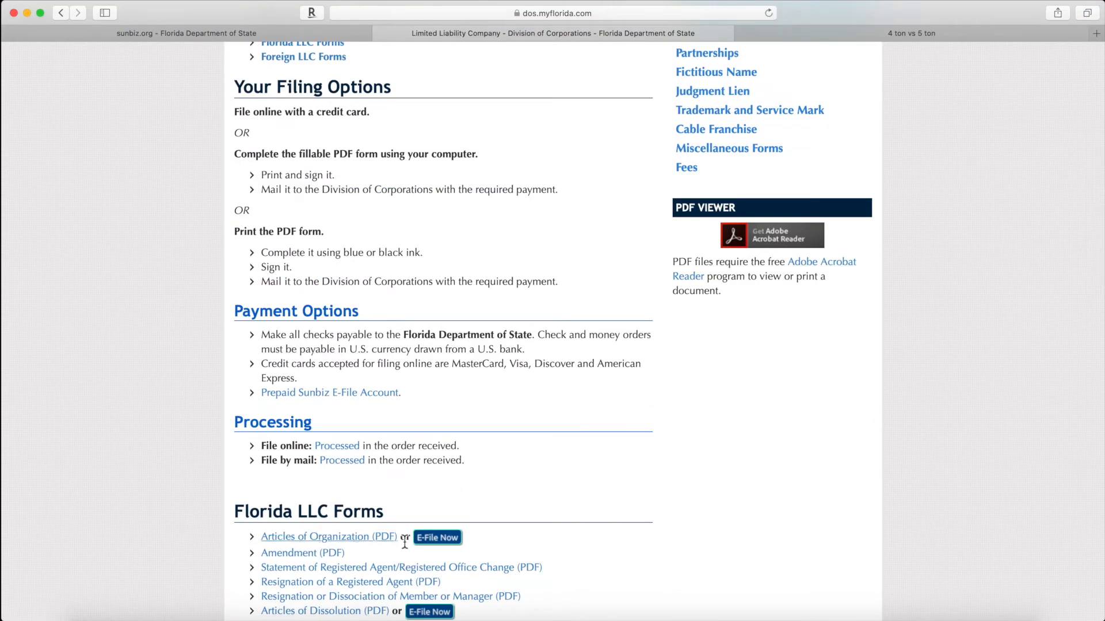
{"action": "left_click", "coordinate": [437, 540]}
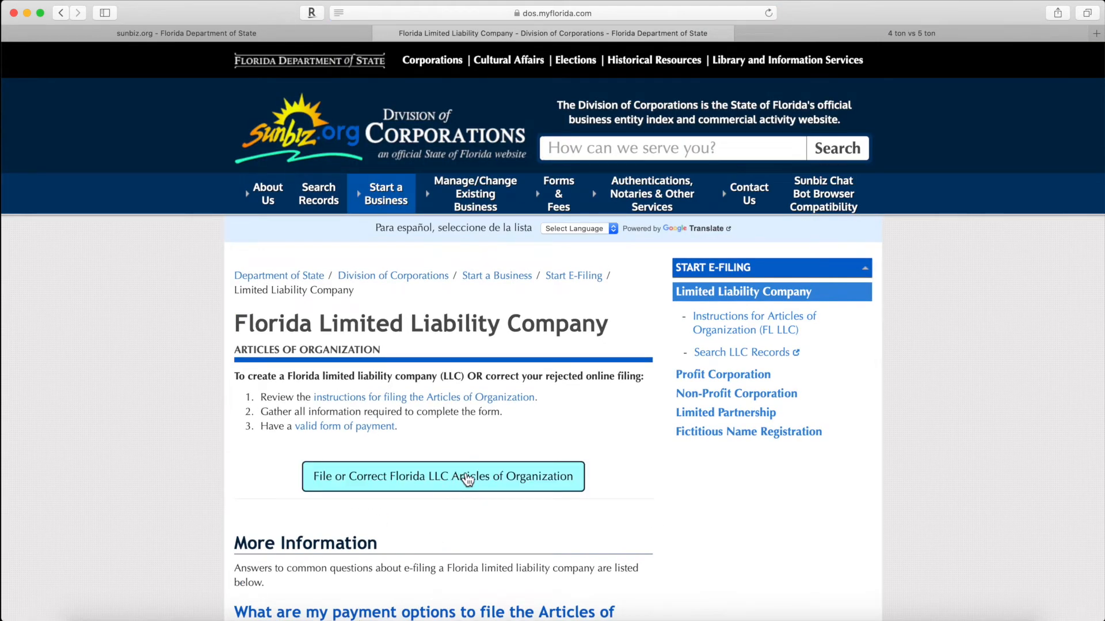
{"action": "left_click", "coordinate": [467, 478]}
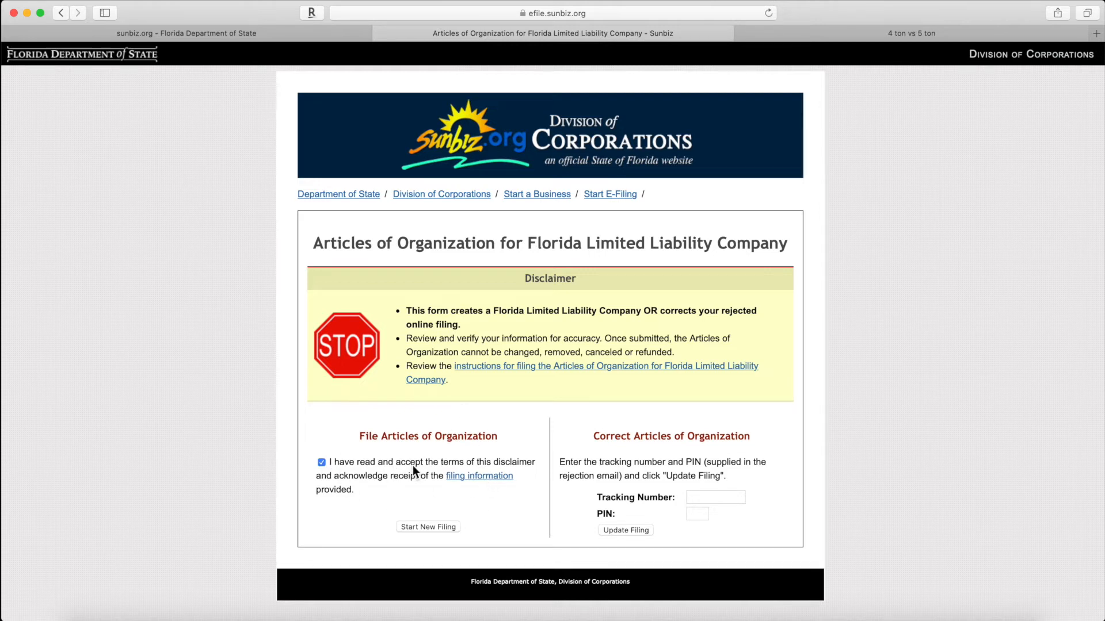
Step: Review the referenced filing information, return to the disclaimer, and start a new LLC filing
{"action": "left_click", "coordinate": [490, 477]}
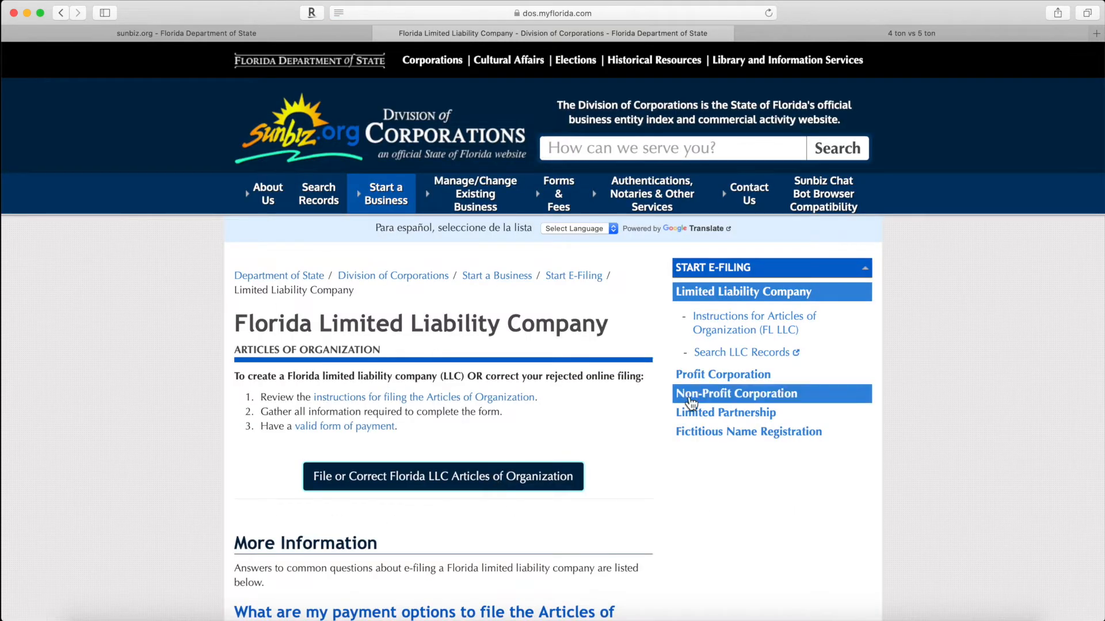
{"action": "scroll", "coordinate": [281, 491], "scroll_direction": "up", "scroll_amount": 15}
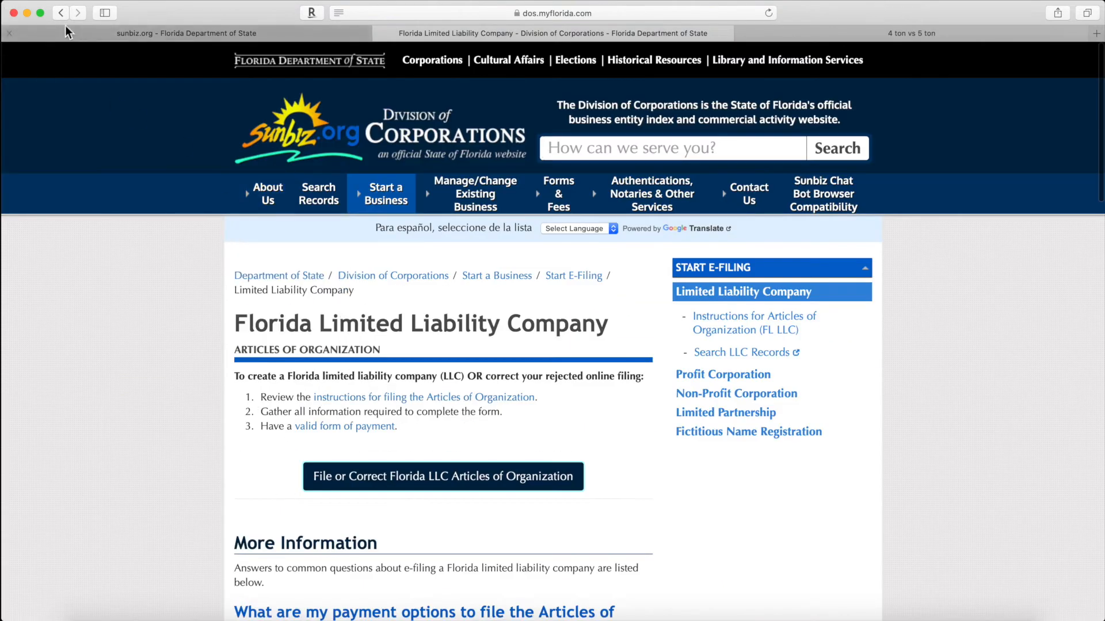
{"action": "left_click", "coordinate": [61, 13]}
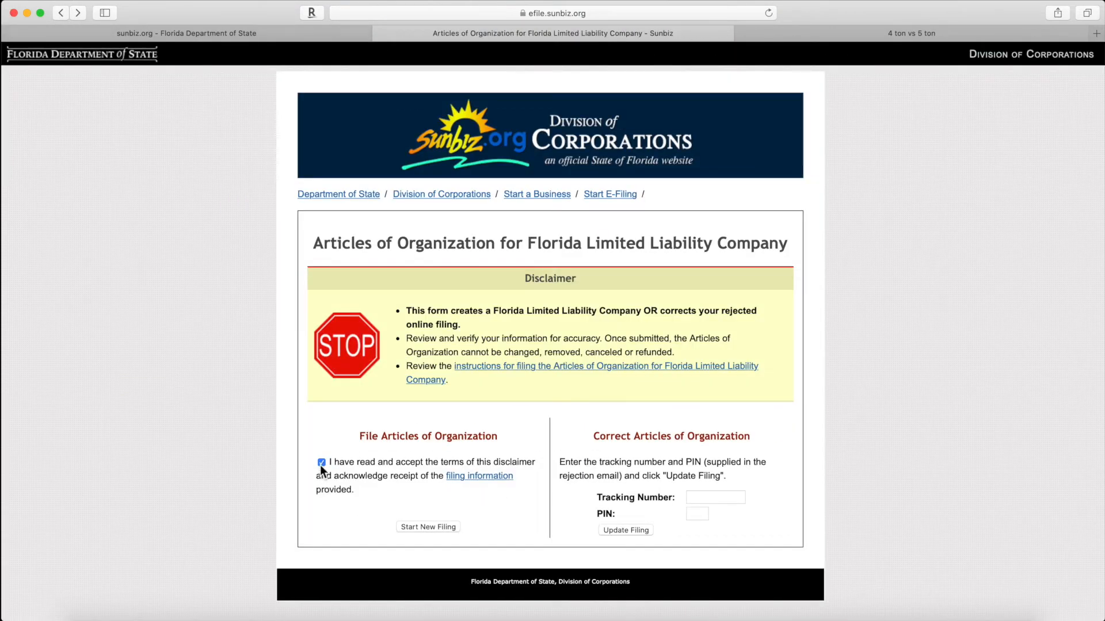
{"action": "left_click", "coordinate": [427, 528]}
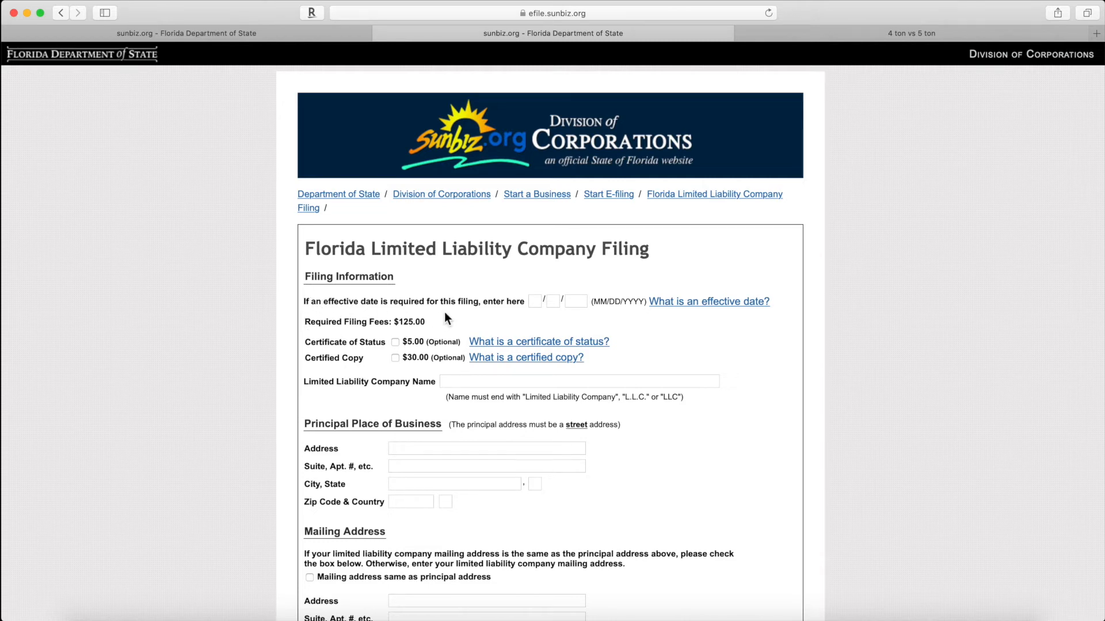
Step: Read the explanation of what an effective date is
{"action": "left_click", "coordinate": [534, 301]}
{"action": "left_click", "coordinate": [684, 310]}
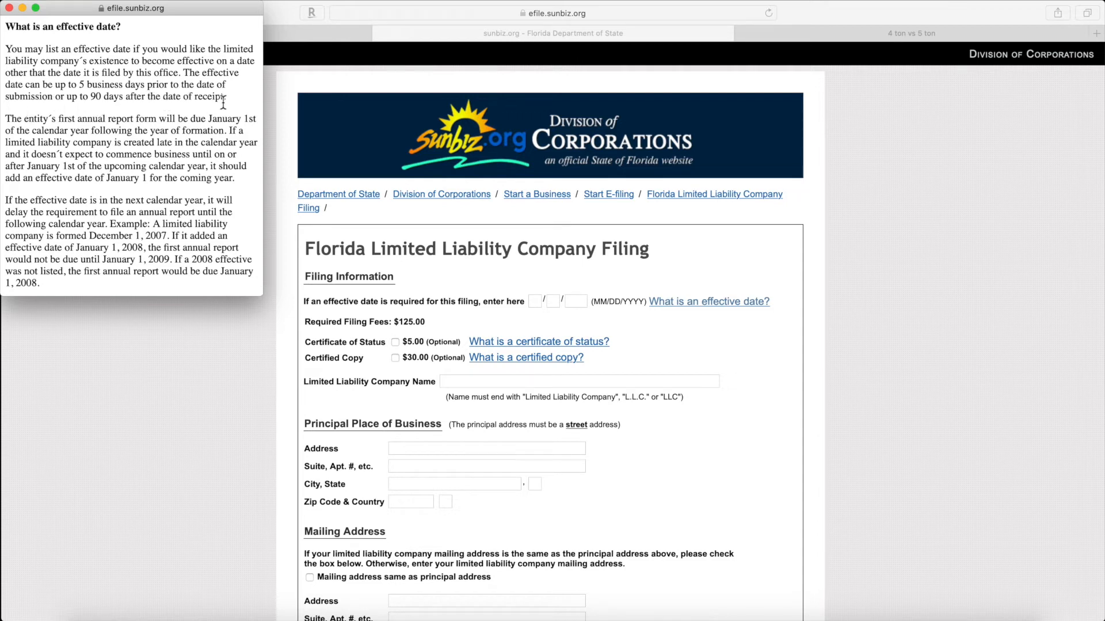
{"action": "left_click", "coordinate": [10, 8]}
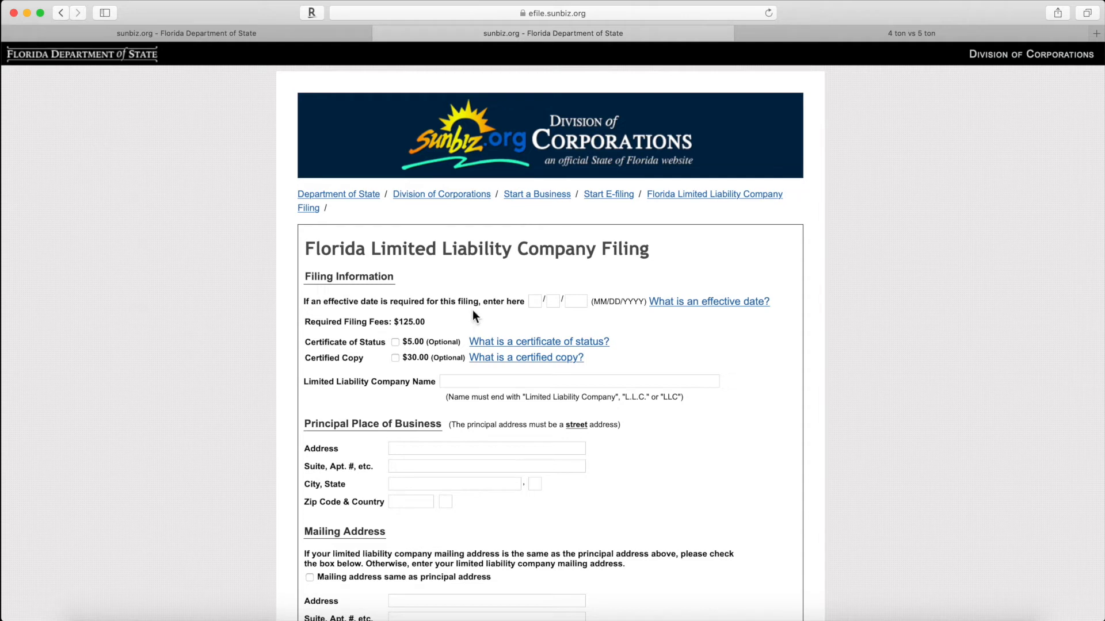
Step: Enter the effective date 09/01/2020 and check the $125.00 required filing fee
{"action": "left_click", "coordinate": [532, 302]}
{"action": "type", "text": "09"}
{"action": "key", "text": "Tab"}
{"action": "type", "text": "01"}
{"action": "left_click", "coordinate": [575, 301]}
{"action": "type", "text": "2020"}
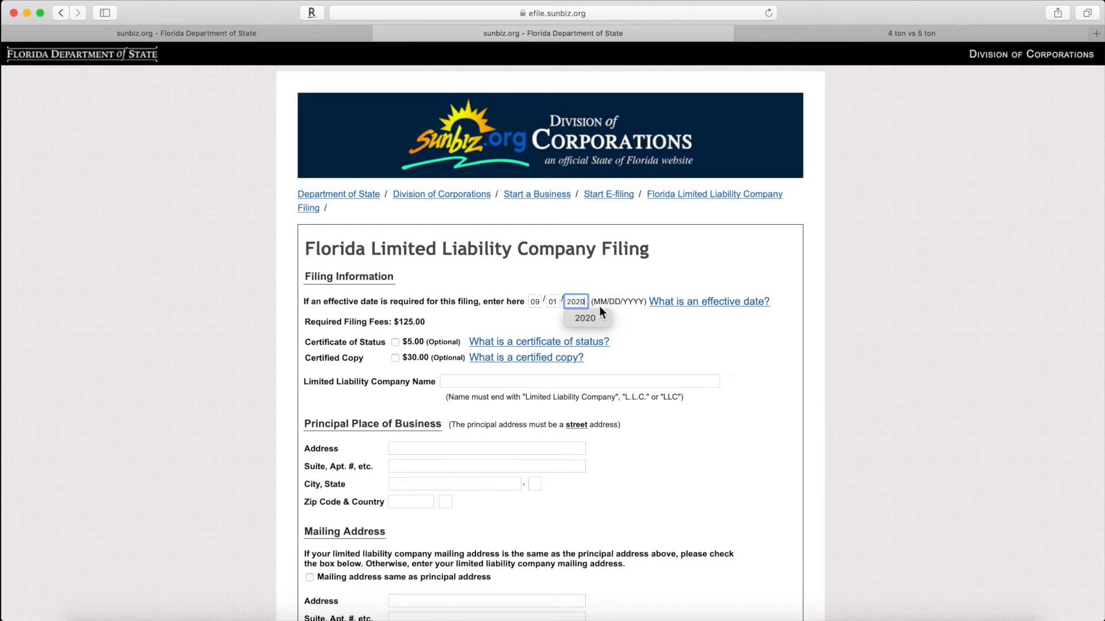
{"action": "left_click", "coordinate": [699, 339]}
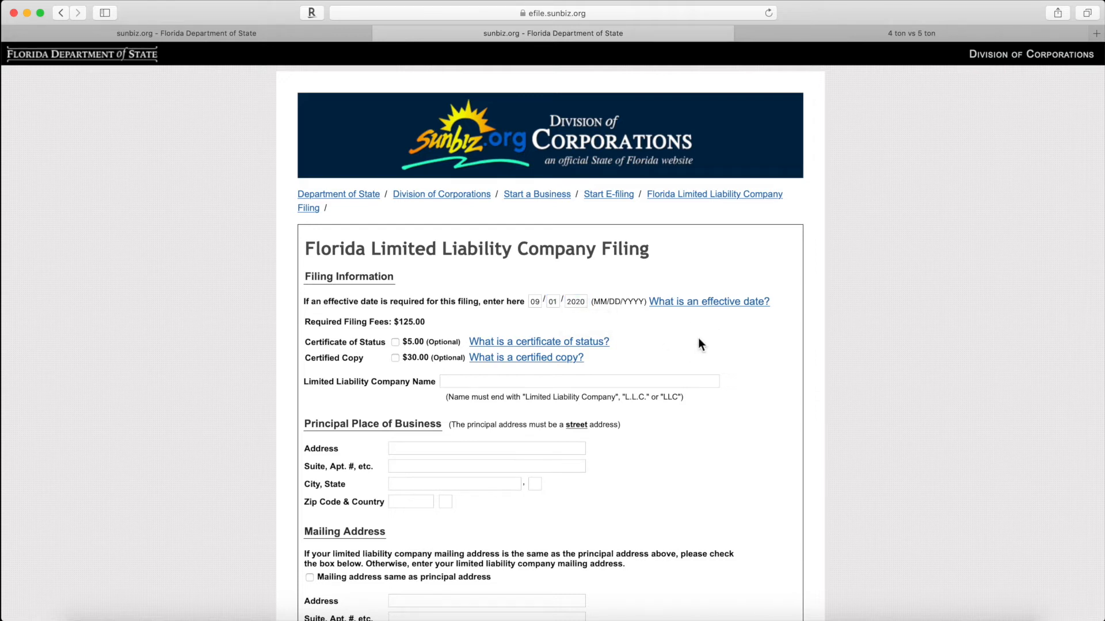
{"action": "left_click", "coordinate": [535, 301]}
{"action": "mouse_move", "coordinate": [315, 322]}
{"action": "left_mouse_down"}
{"action": "mouse_move", "coordinate": [428, 324]}
{"action": "mouse_move", "coordinate": [304, 323]}
{"action": "left_mouse_up"}
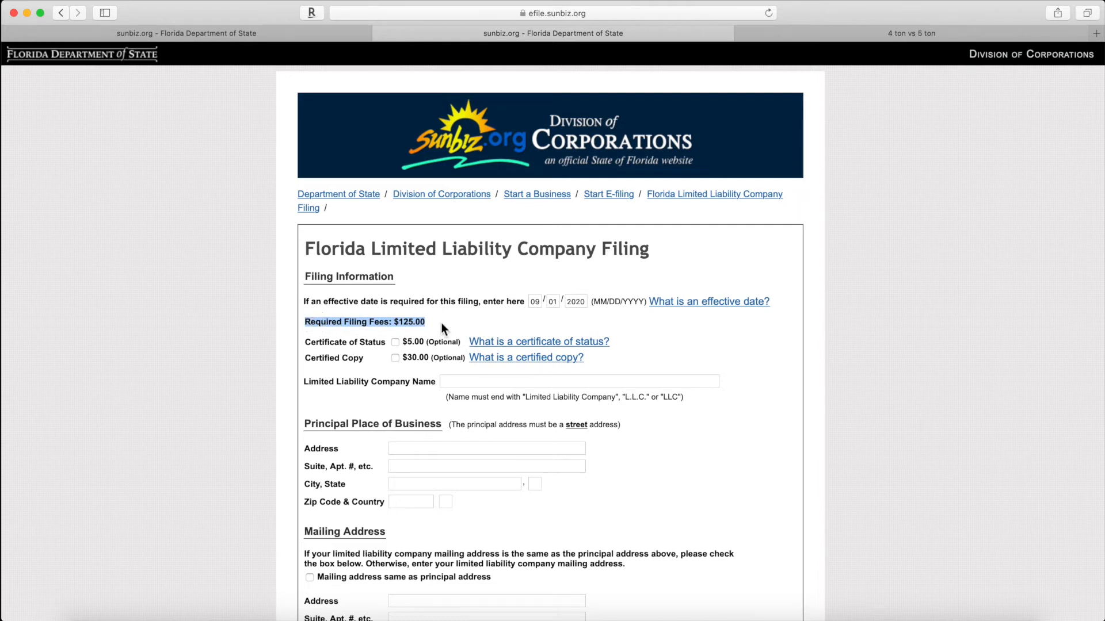
{"action": "left_click", "coordinate": [426, 322]}
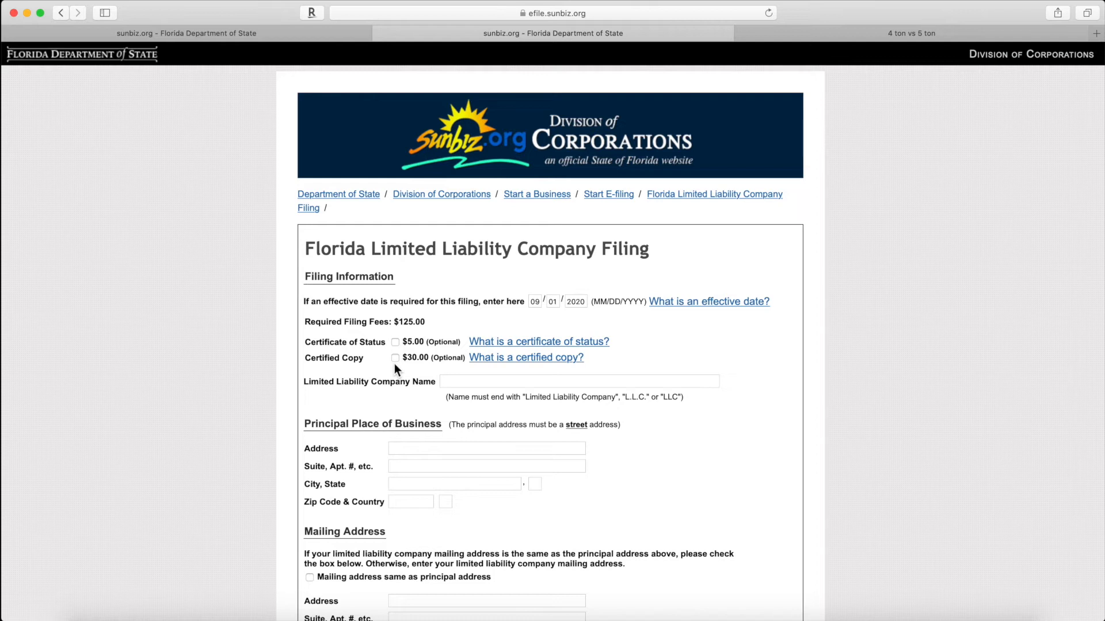
Step: Enter the LLC name 123_abc
{"action": "scroll", "coordinate": [395, 365], "scroll_direction": "down", "scroll_amount": 1}
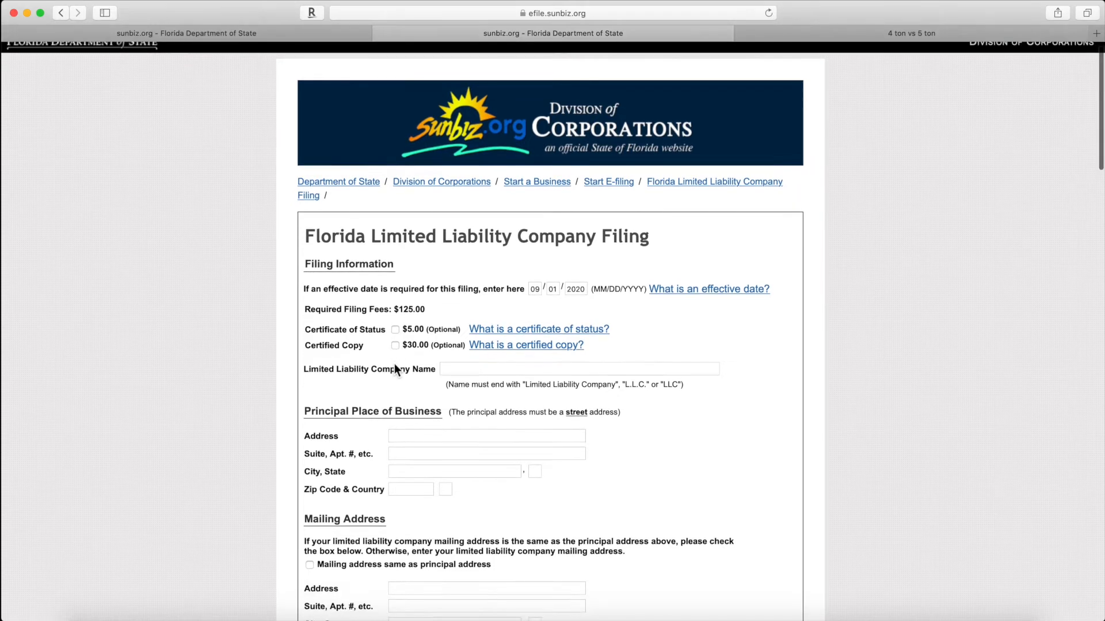
{"action": "scroll", "coordinate": [396, 370], "scroll_direction": "down", "scroll_amount": 5}
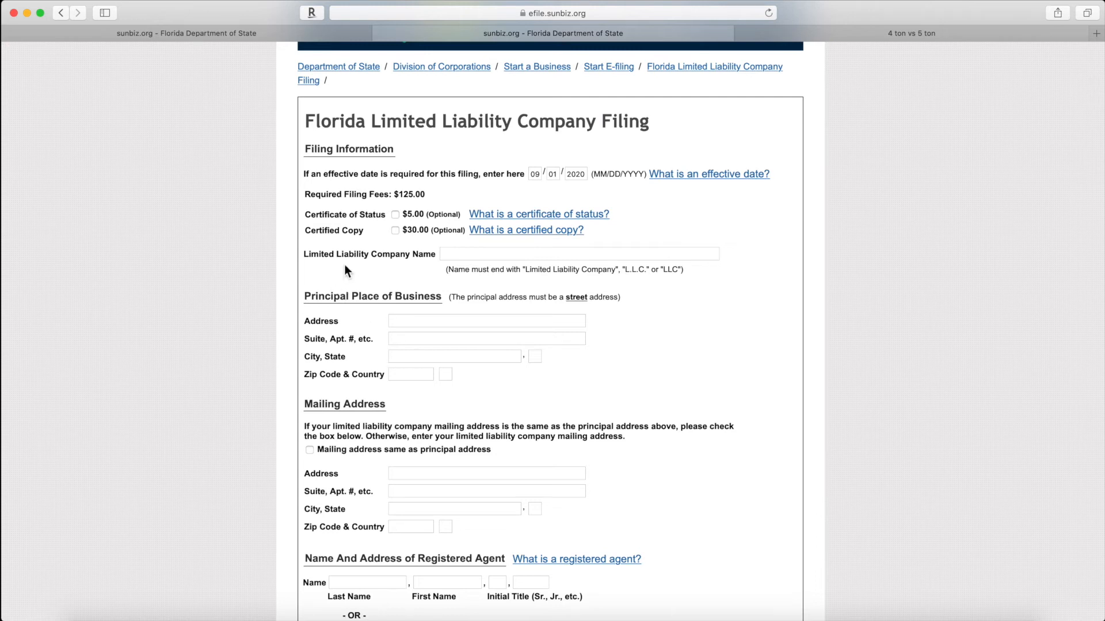
{"action": "left_click", "coordinate": [537, 251]}
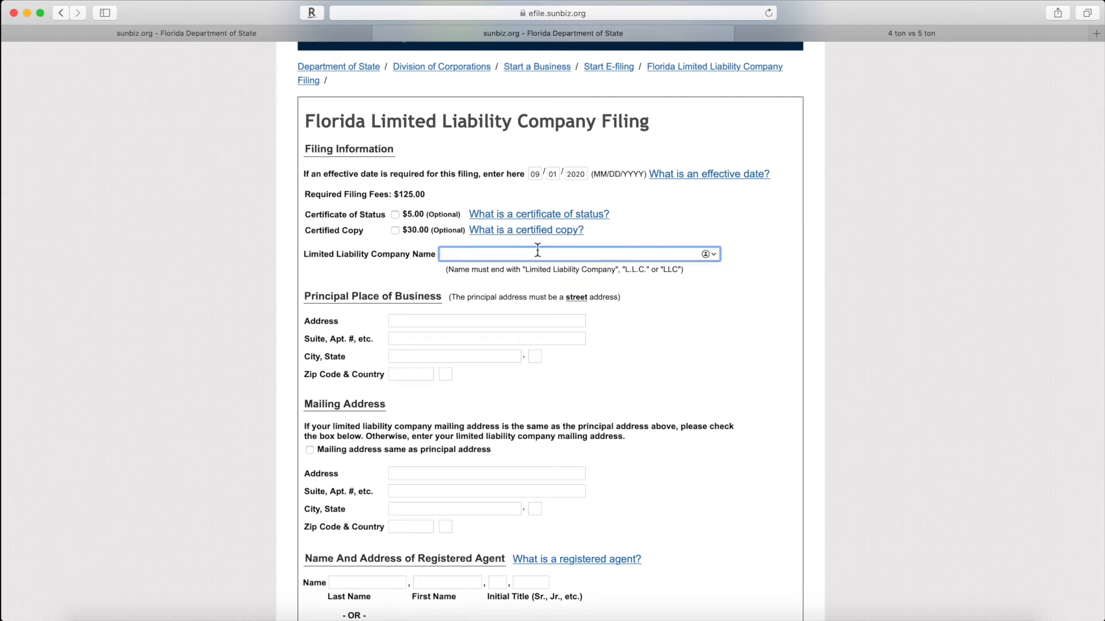
{"action": "type", "text": "123_"}
{"action": "type", "text": " abc"}
Step: Enter principal address donald rd, west palm beach 33476, and make the mailing address match it
{"action": "left_click", "coordinate": [421, 322]}
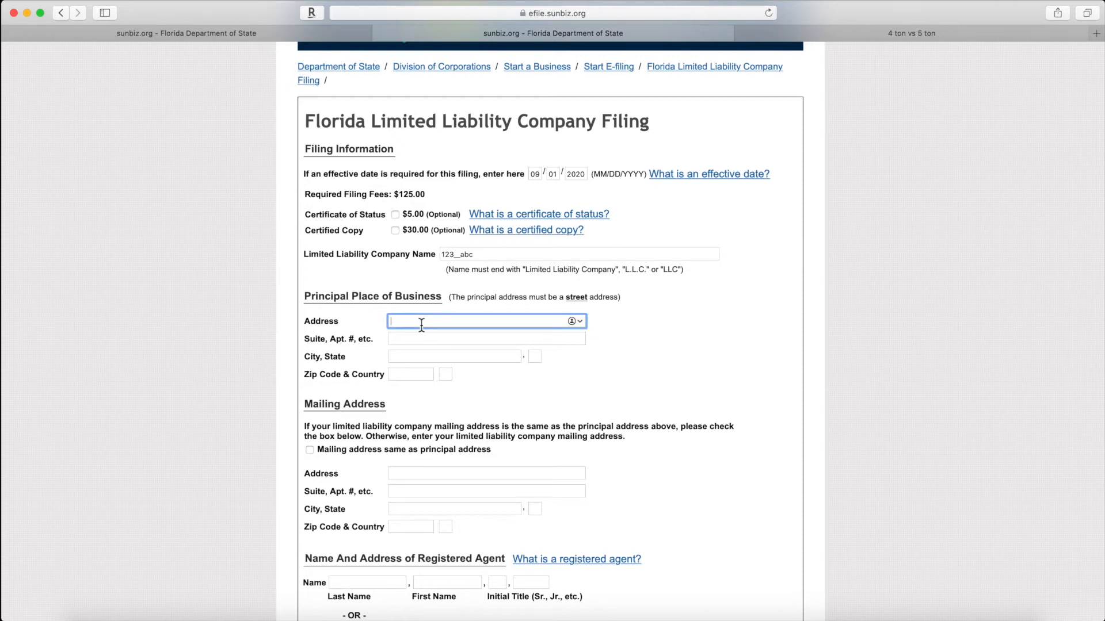
{"action": "key", "text": "Tab"}
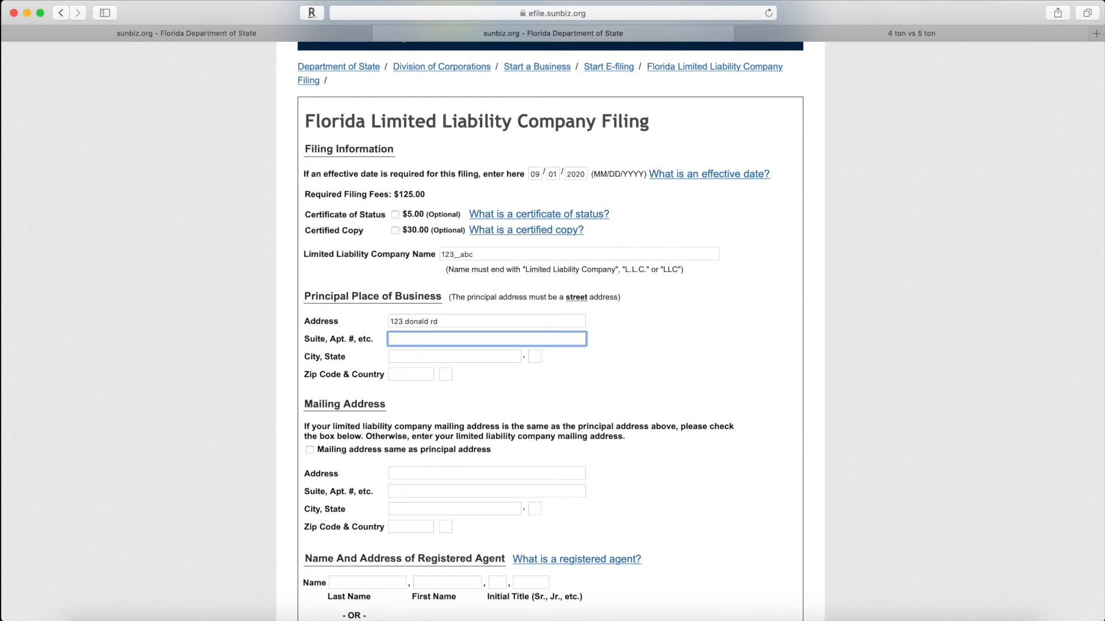
{"action": "key", "text": "Tab"}
{"action": "type", "text": "we"}
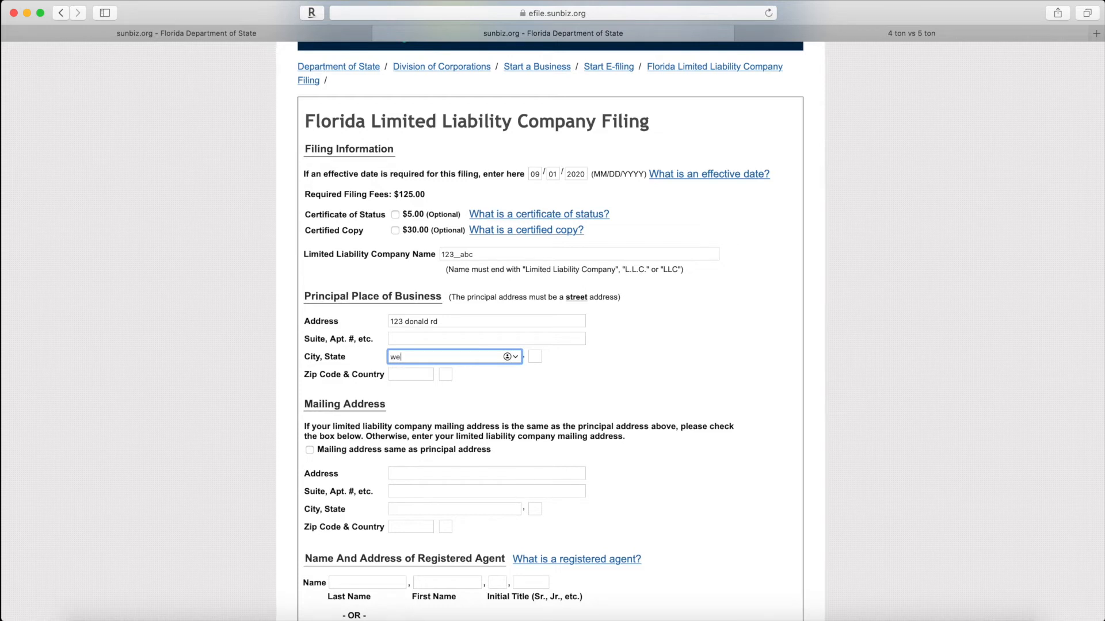
{"action": "type", "text": "st palm beach"}
{"action": "key", "text": "Tab"}
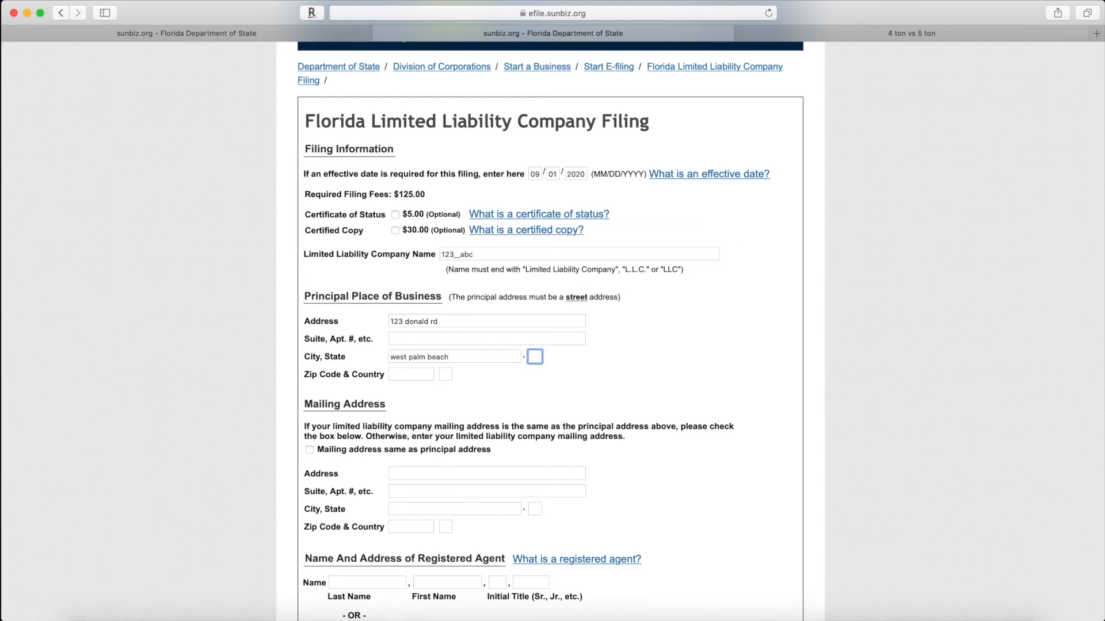
{"action": "key", "text": "Tab"}
{"action": "type", "text": "334"}
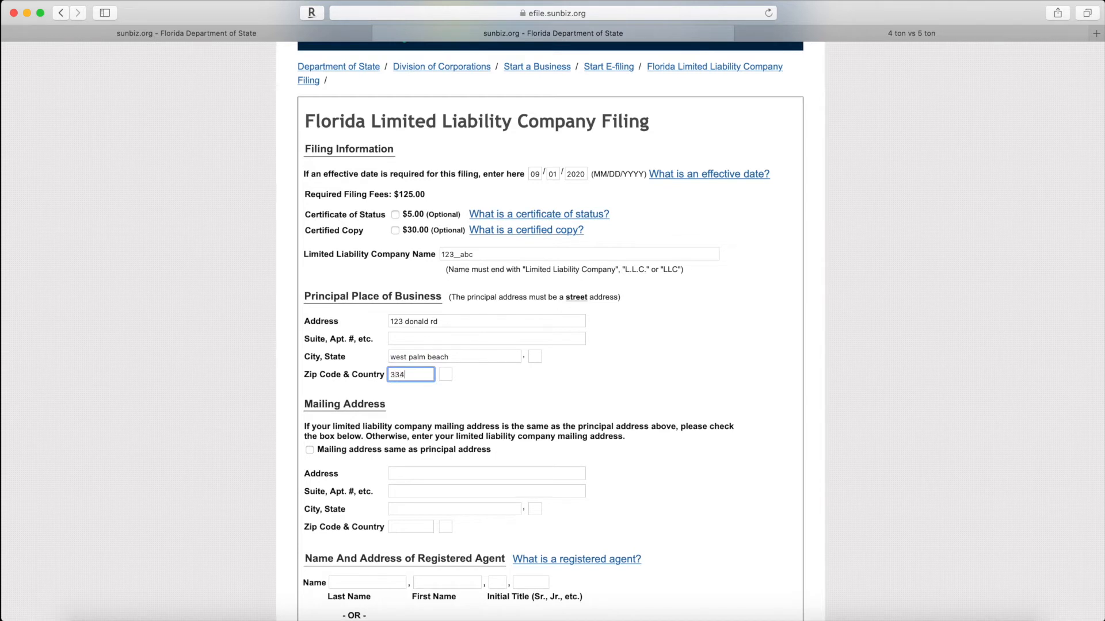
{"action": "type", "text": "76"}
{"action": "left_click", "coordinate": [546, 384]}
{"action": "left_click", "coordinate": [310, 450]}
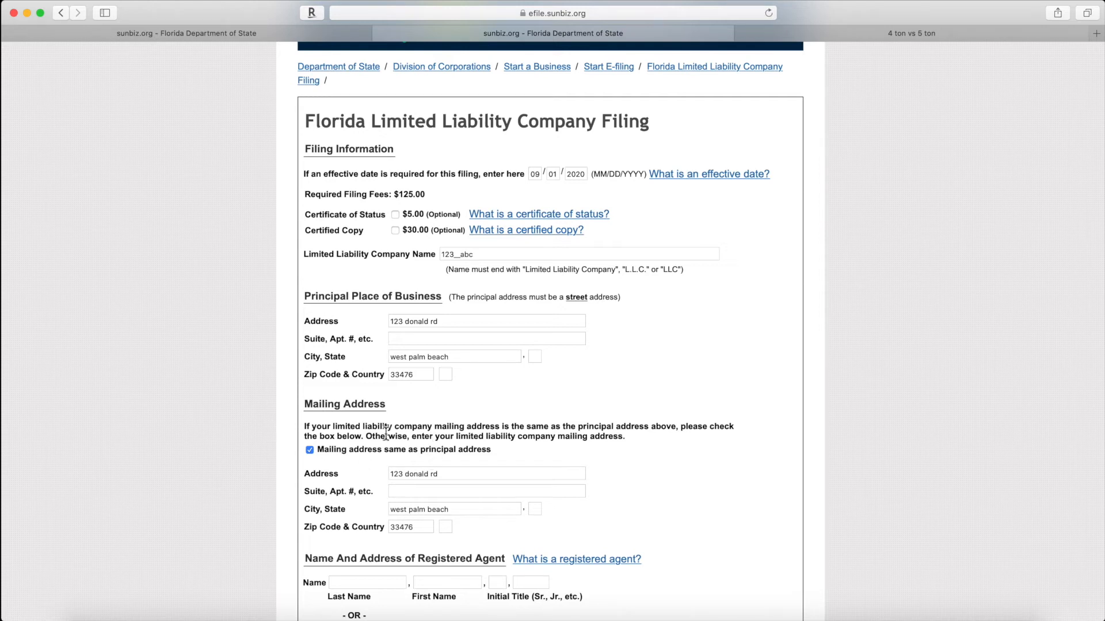
{"action": "scroll", "coordinate": [480, 468], "scroll_direction": "down", "scroll_amount": 1}
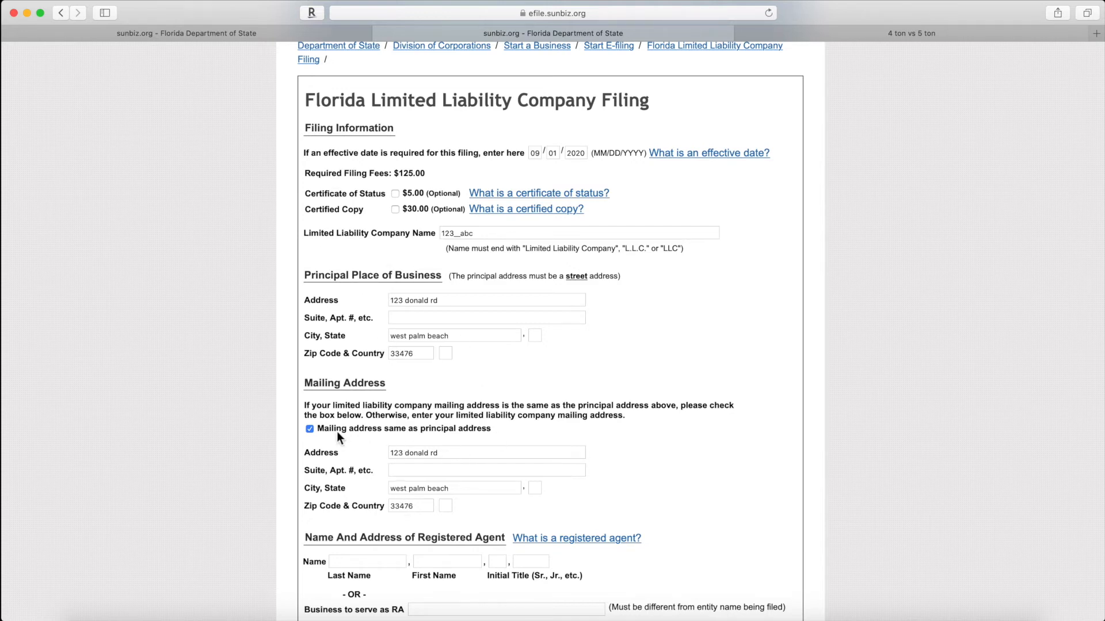
Step: Read and close the 'What is a registered agent?' explanation
{"action": "scroll", "coordinate": [369, 478], "scroll_direction": "down", "scroll_amount": 2}
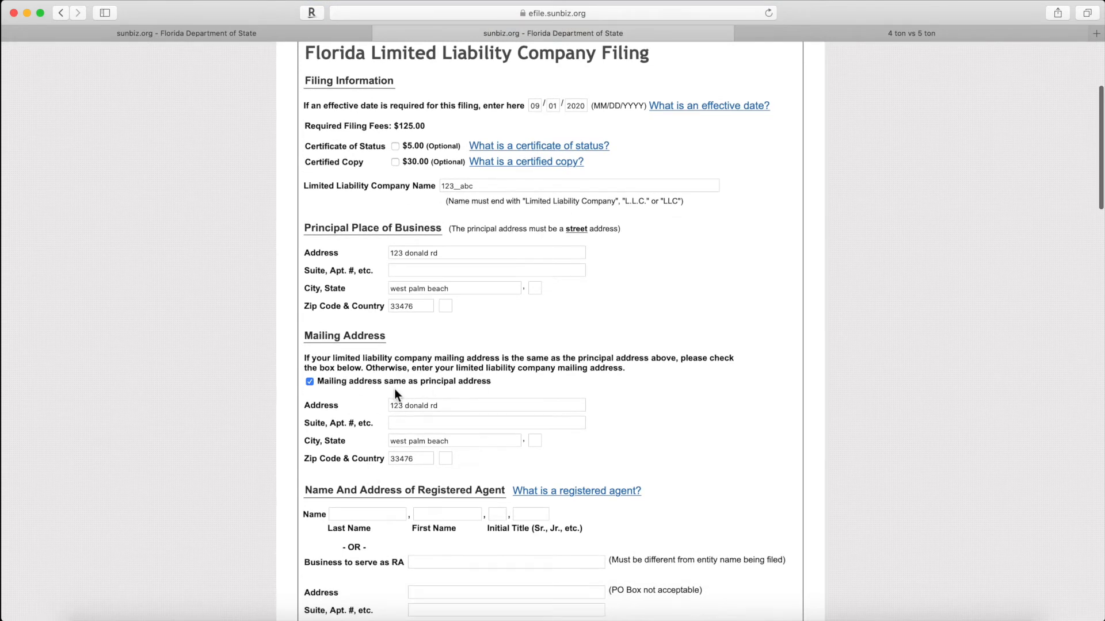
{"action": "scroll", "coordinate": [394, 394], "scroll_direction": "down", "scroll_amount": 8}
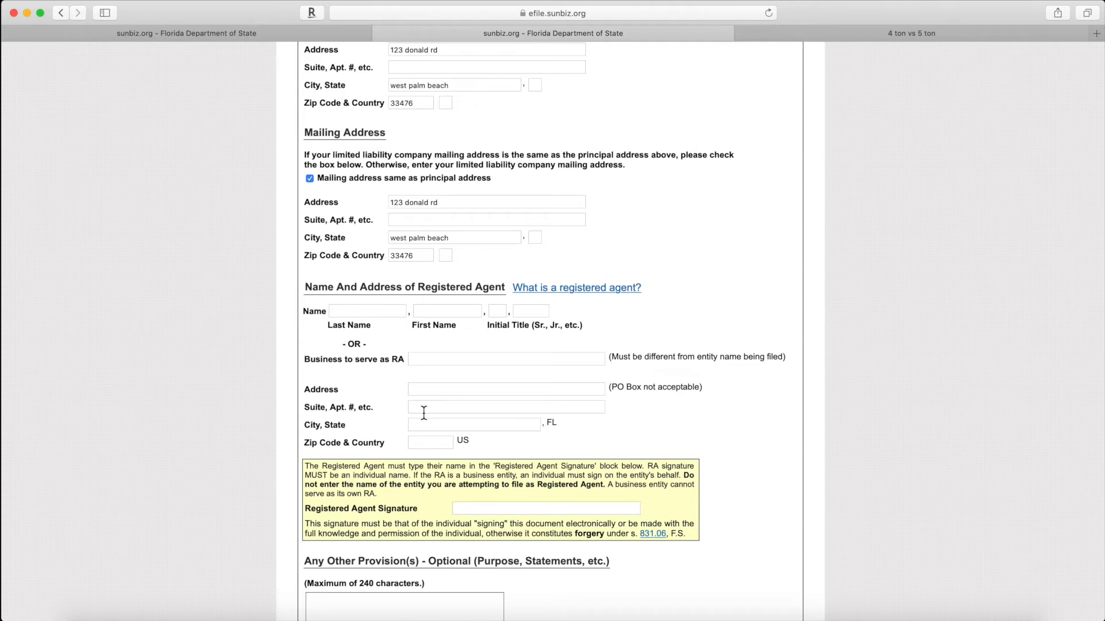
{"action": "left_click", "coordinate": [559, 291]}
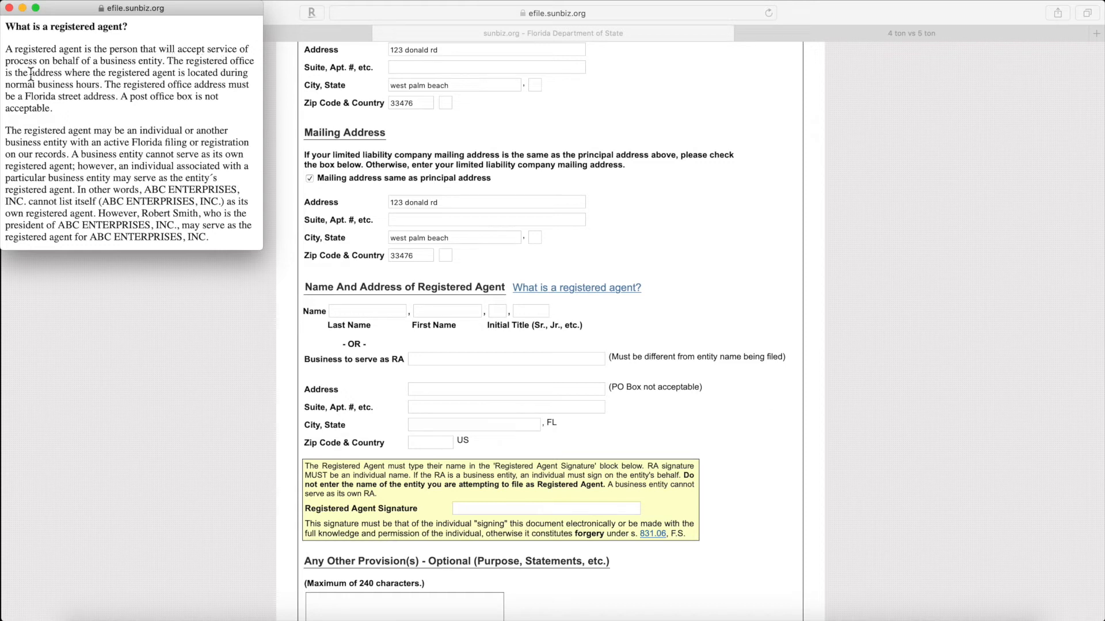
{"action": "left_click", "coordinate": [10, 8]}
Step: Fill the Other Provisions field with 'any legal purpose', correcting the typo
{"action": "scroll", "coordinate": [345, 351], "scroll_direction": "down", "scroll_amount": 1}
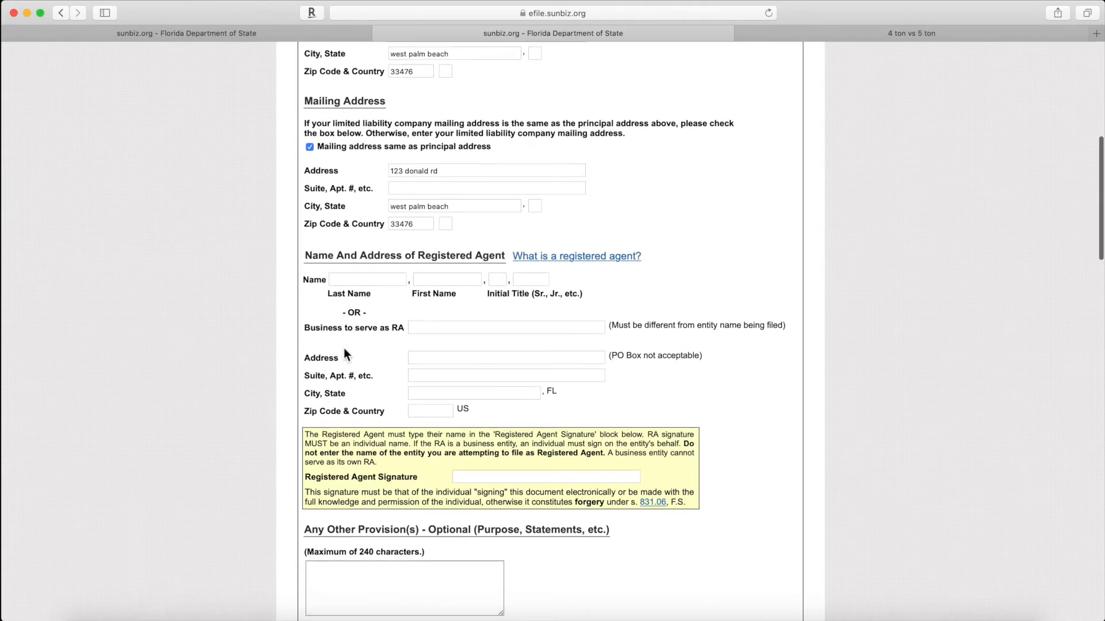
{"action": "scroll", "coordinate": [344, 350], "scroll_direction": "down", "scroll_amount": 1}
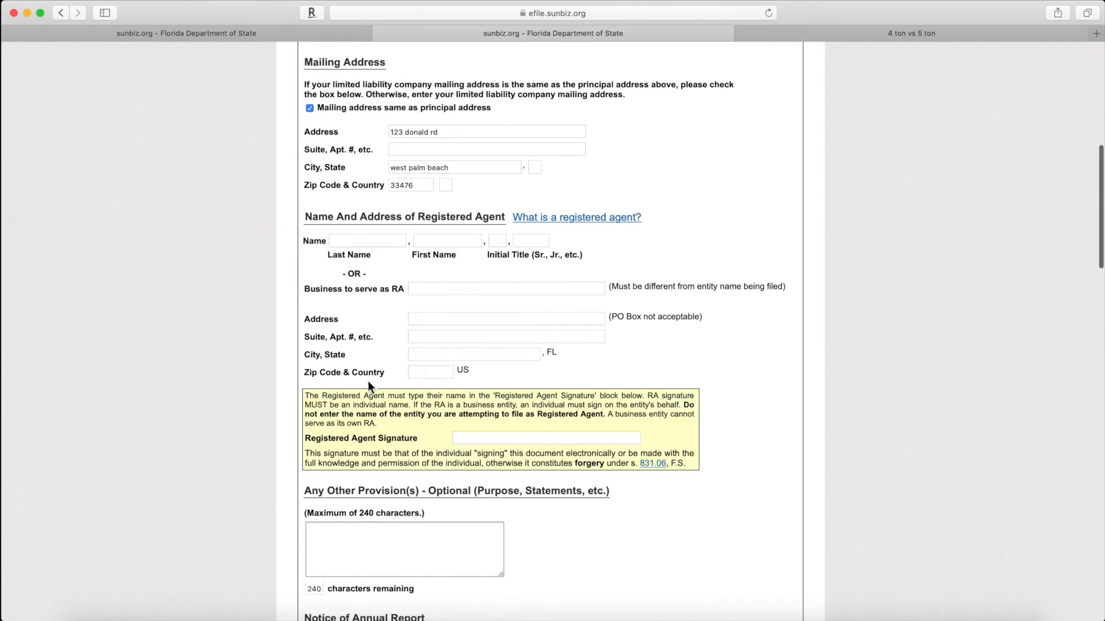
{"action": "scroll", "coordinate": [368, 381], "scroll_direction": "down", "scroll_amount": 3}
{"action": "scroll", "coordinate": [368, 380], "scroll_direction": "down", "scroll_amount": 3}
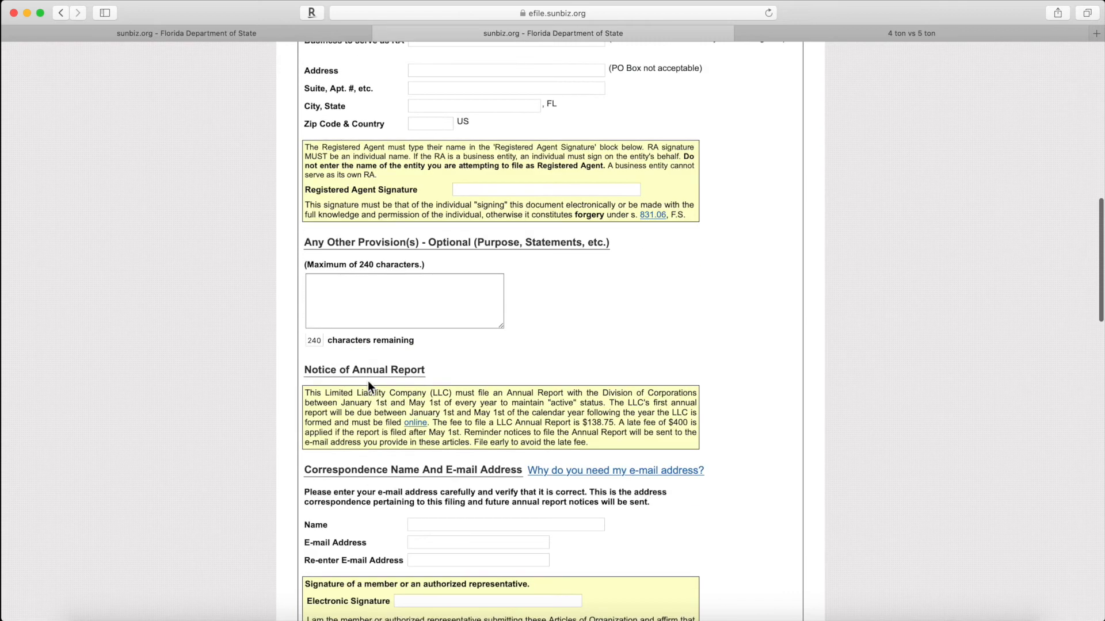
{"action": "left_click", "coordinate": [347, 290]}
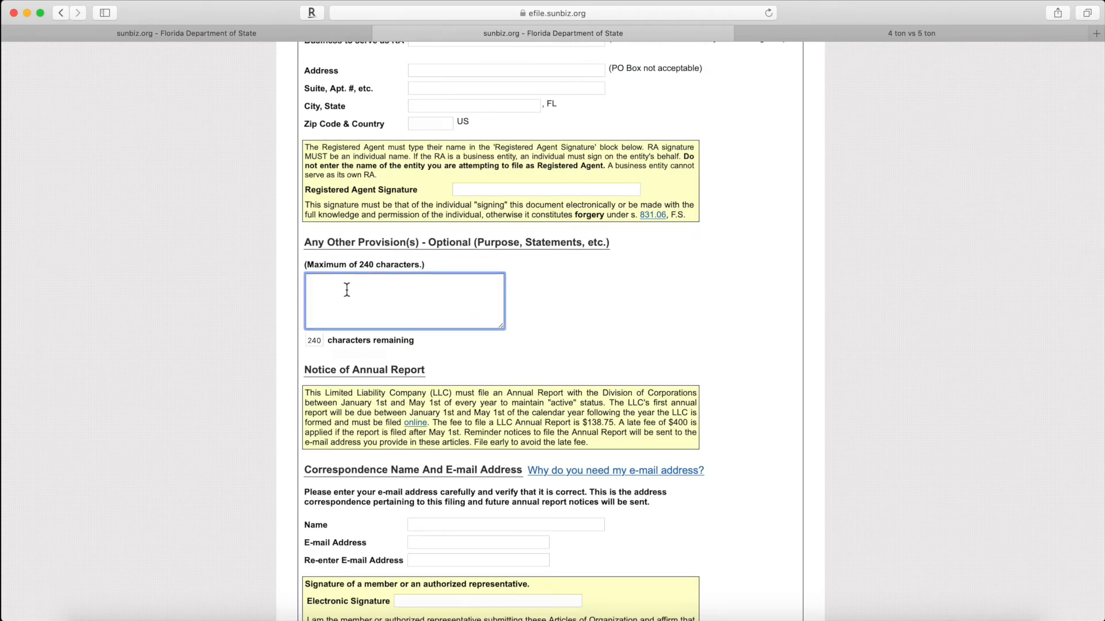
{"action": "type", "text": "any legl purpose"}
{"action": "scroll", "coordinate": [543, 311], "scroll_direction": "down", "scroll_amount": 2}
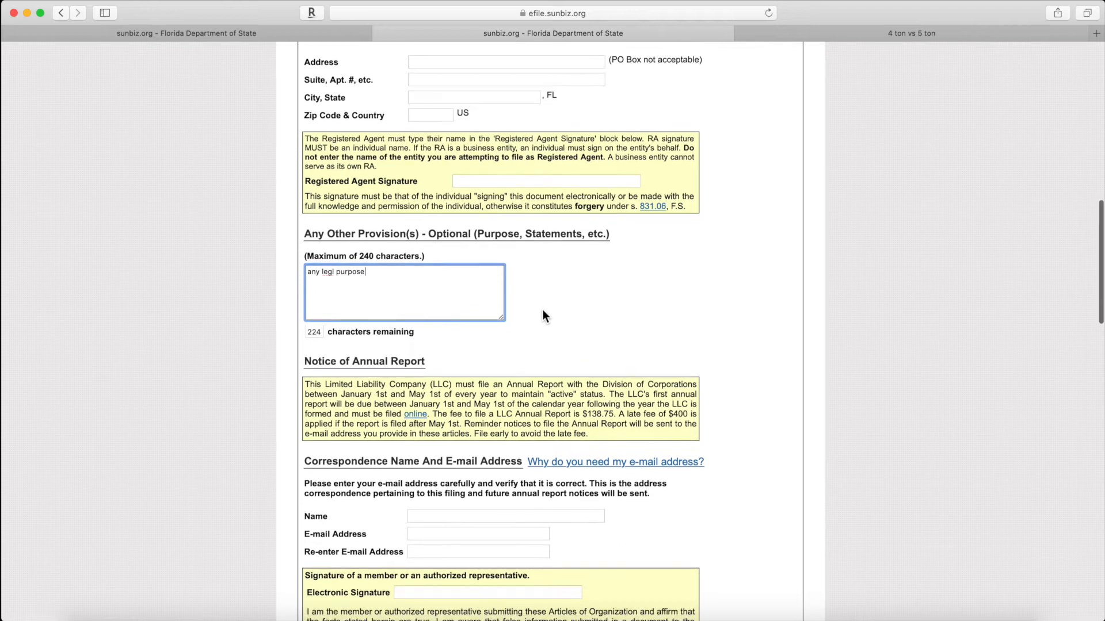
{"action": "scroll", "coordinate": [543, 310], "scroll_direction": "down", "scroll_amount": 2}
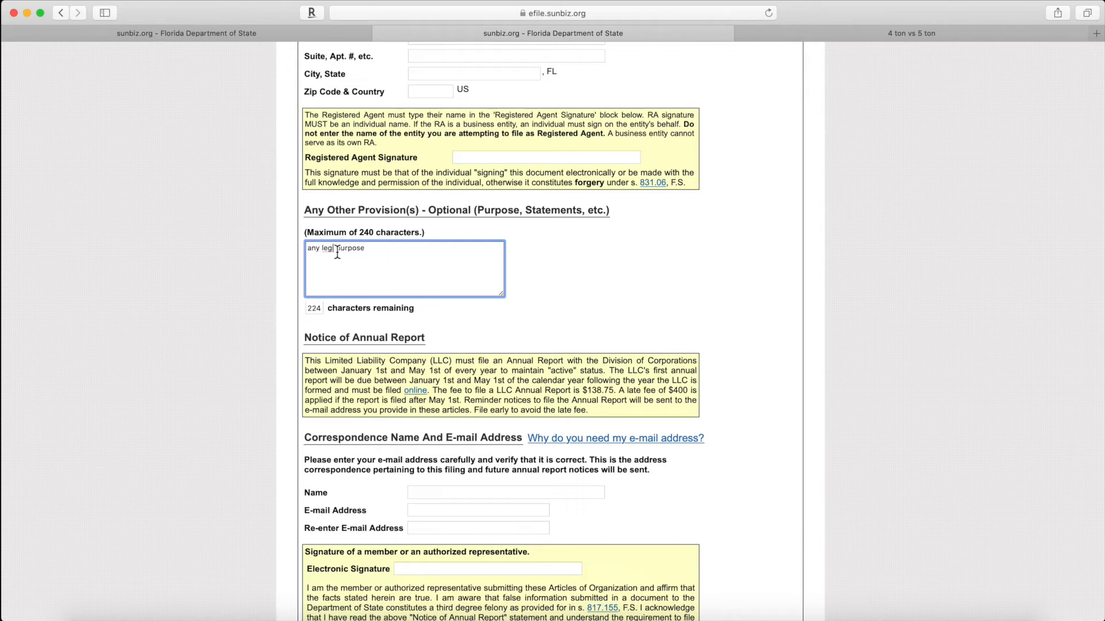
{"action": "type", "text": "a"}
{"action": "scroll", "coordinate": [518, 267], "scroll_direction": "down", "scroll_amount": 2}
{"action": "scroll", "coordinate": [518, 267], "scroll_direction": "down", "scroll_amount": 3}
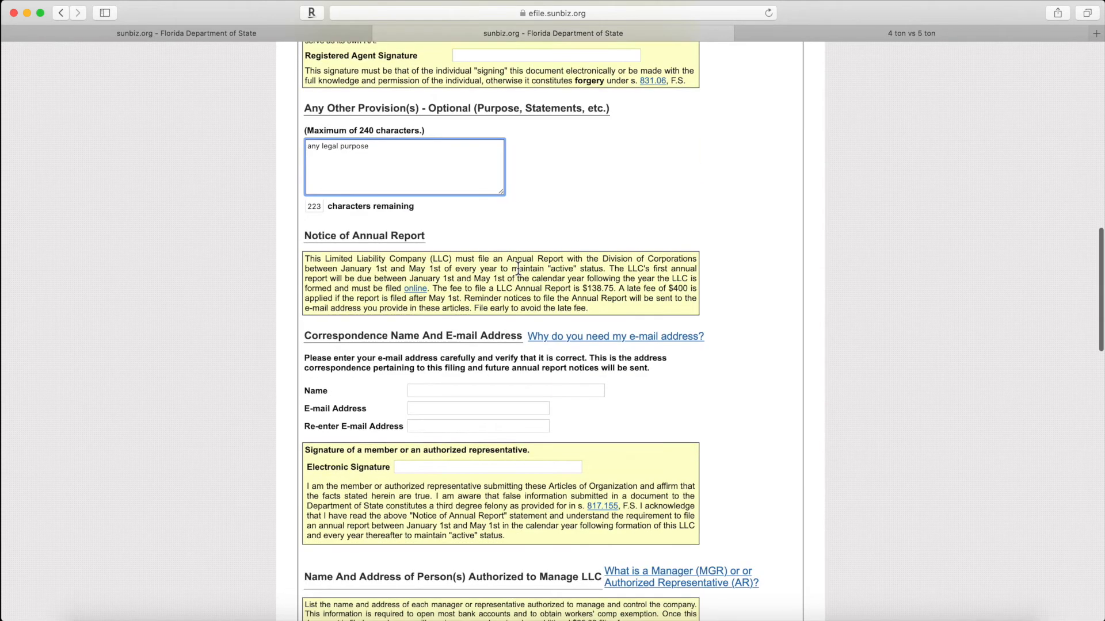
Step: Read the Annual Report notice, highlighting the May 1st deadline and the $138.75 fee
{"action": "scroll", "coordinate": [357, 374], "scroll_direction": "down", "scroll_amount": 1}
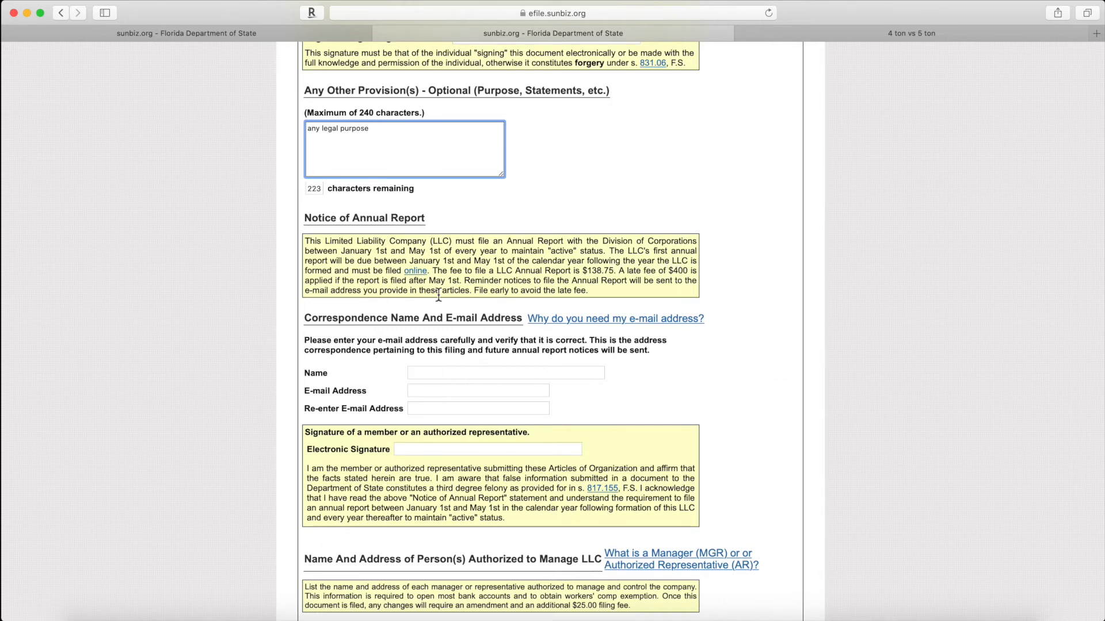
{"action": "left_click_drag", "start_coordinate": [461, 282], "coordinate": [428, 282]}
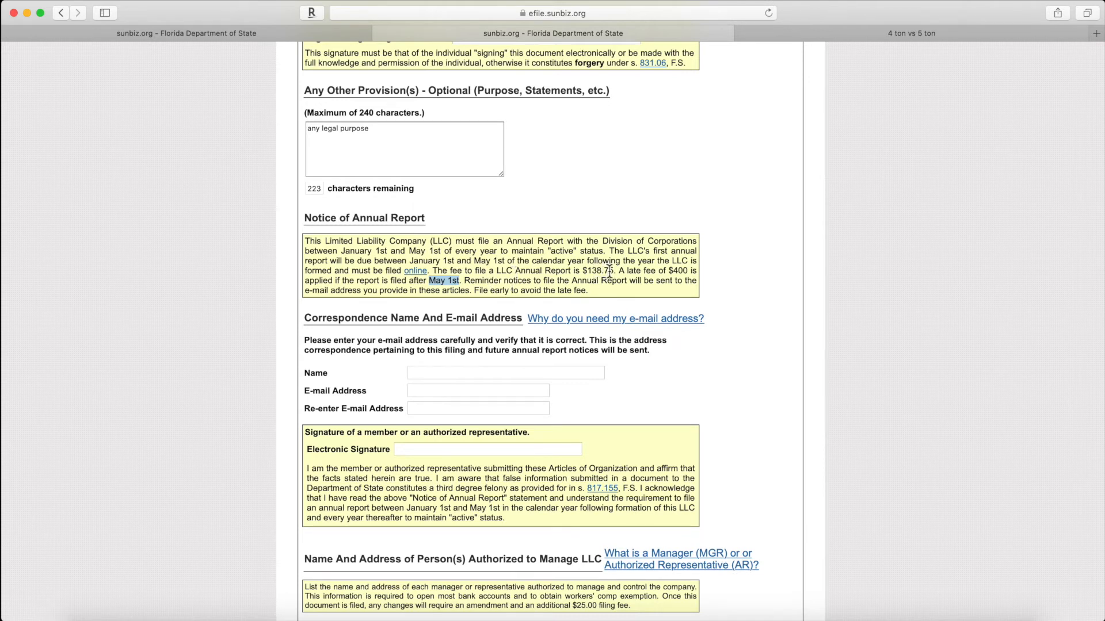
{"action": "left_click_drag", "start_coordinate": [614, 271], "coordinate": [587, 271]}
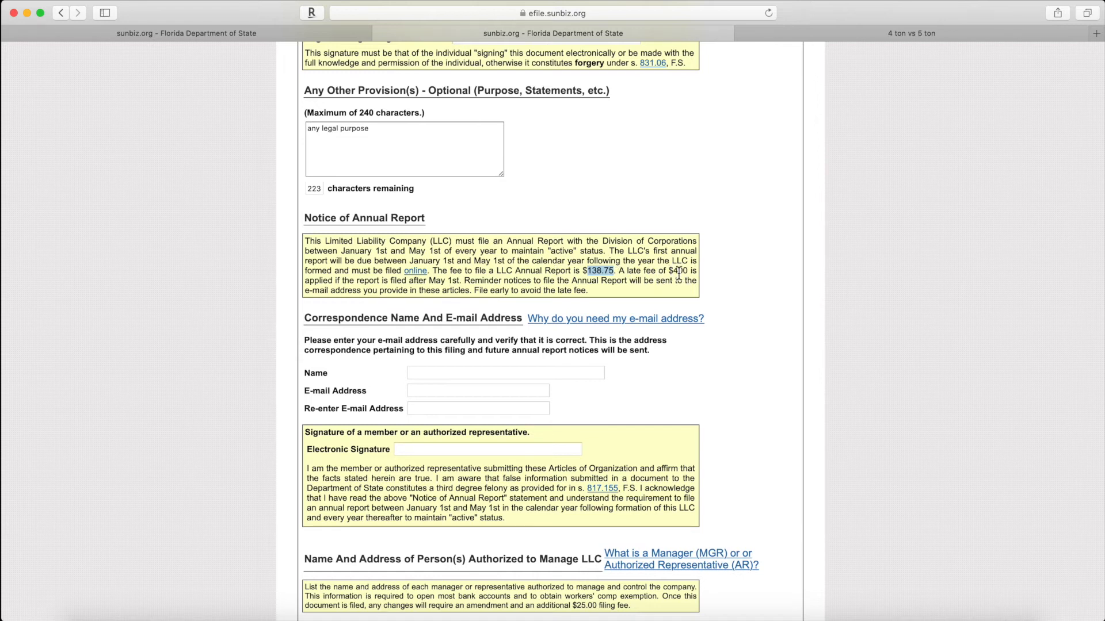
{"action": "scroll", "coordinate": [432, 312], "scroll_direction": "down", "scroll_amount": 2}
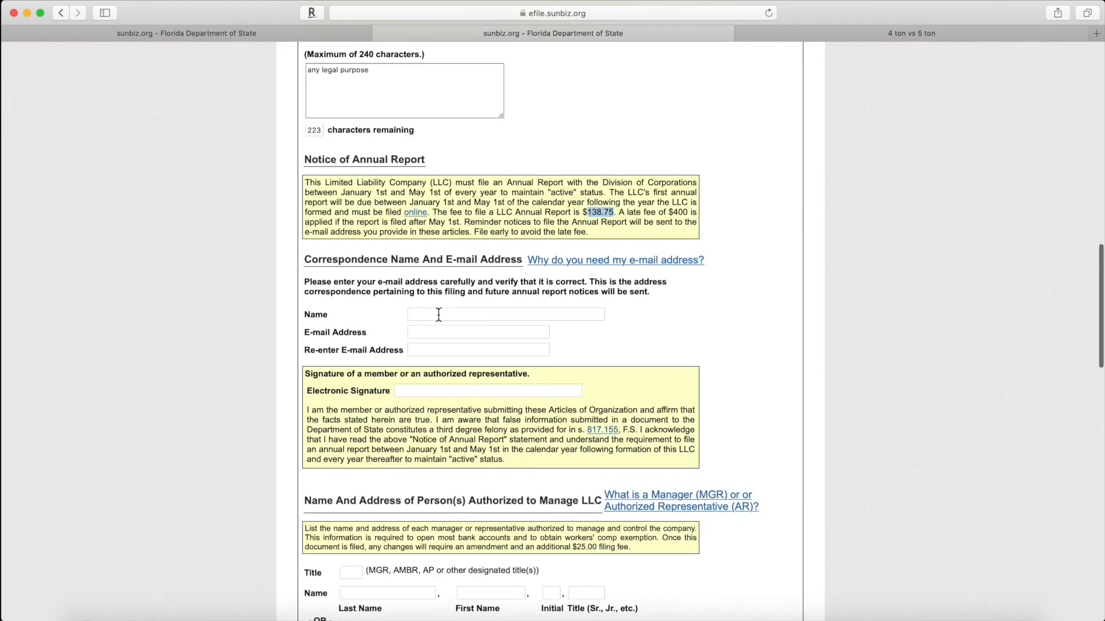
{"action": "scroll", "coordinate": [438, 314], "scroll_direction": "down", "scroll_amount": 1}
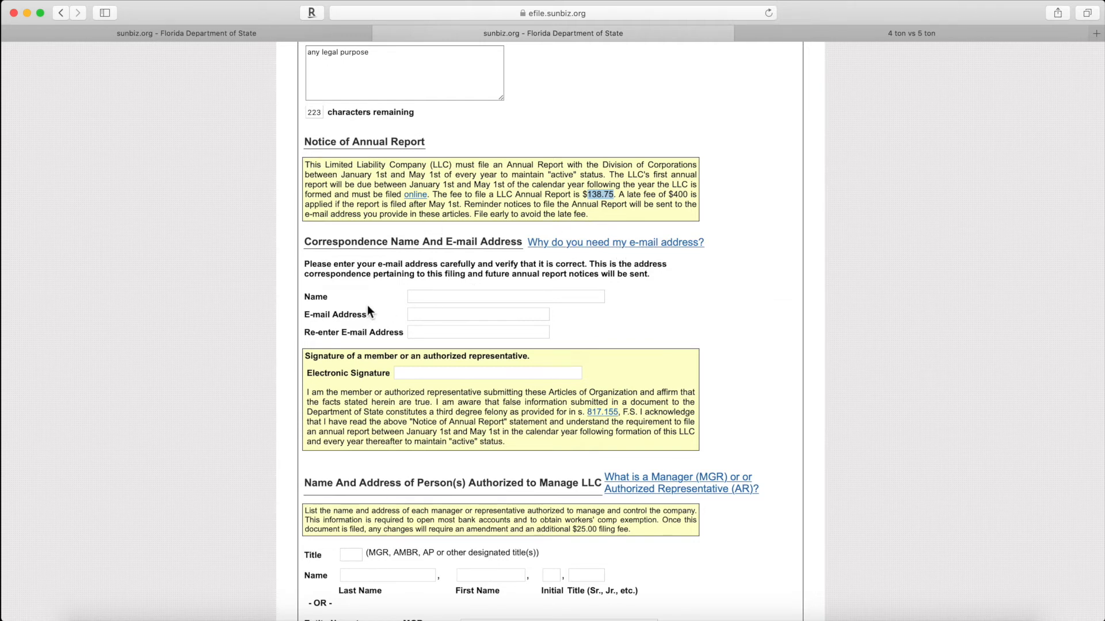
Step: Enter the correspondence contact's name and e-mail, pasting the e-mail into the confirmation field
{"action": "left_click", "coordinate": [426, 298]}
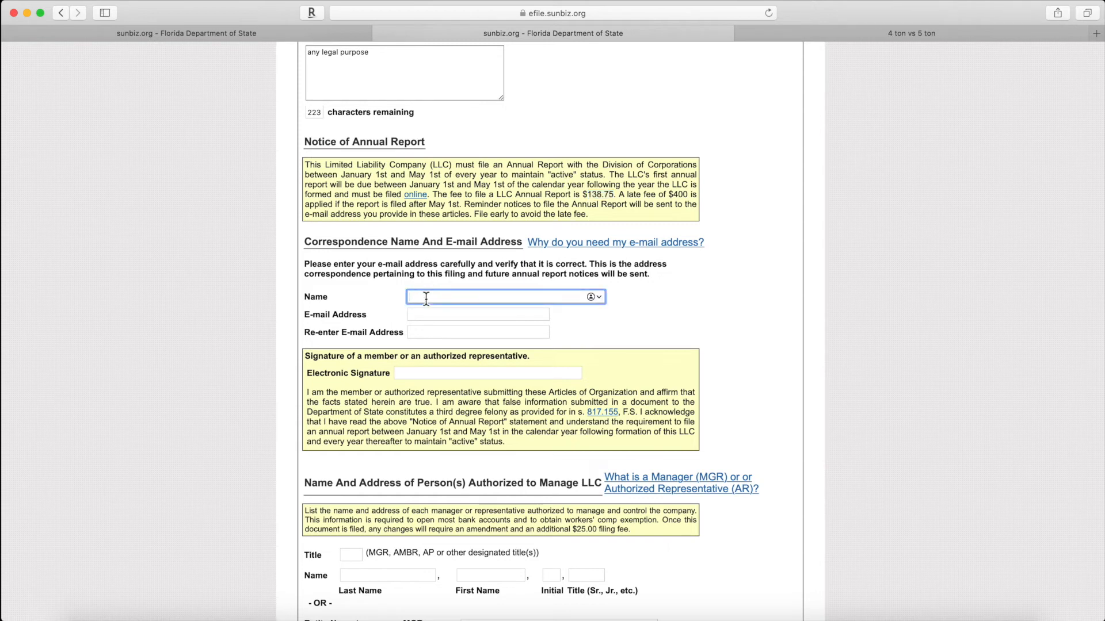
{"action": "type", "text": "john smith"}
{"action": "left_click", "coordinate": [420, 315]}
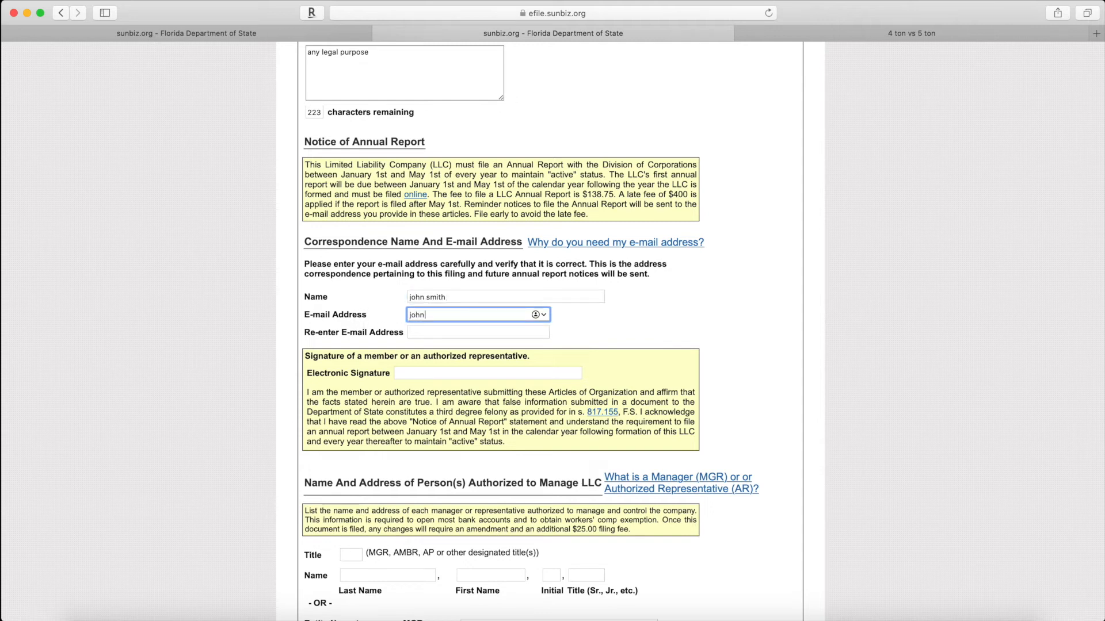
{"action": "key", "text": "super+a"}
{"action": "key", "text": "super+c"}
{"action": "left_click", "coordinate": [432, 334]}
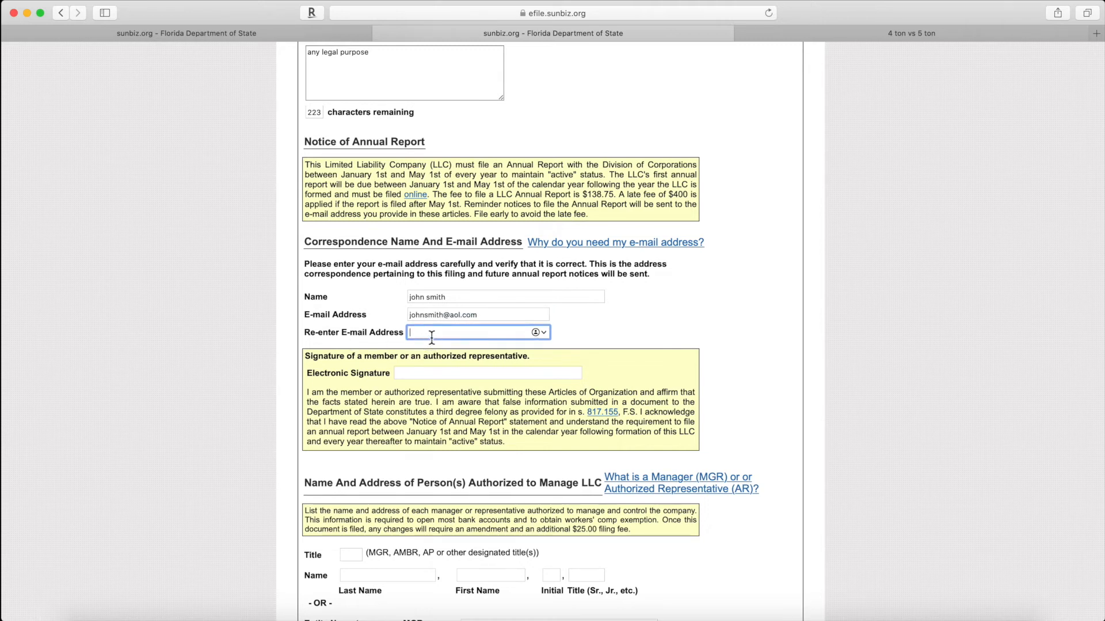
{"action": "key", "text": "super+v"}
Step: Type the contact's full name as the electronic signature
{"action": "scroll", "coordinate": [431, 338], "scroll_direction": "down", "scroll_amount": 1}
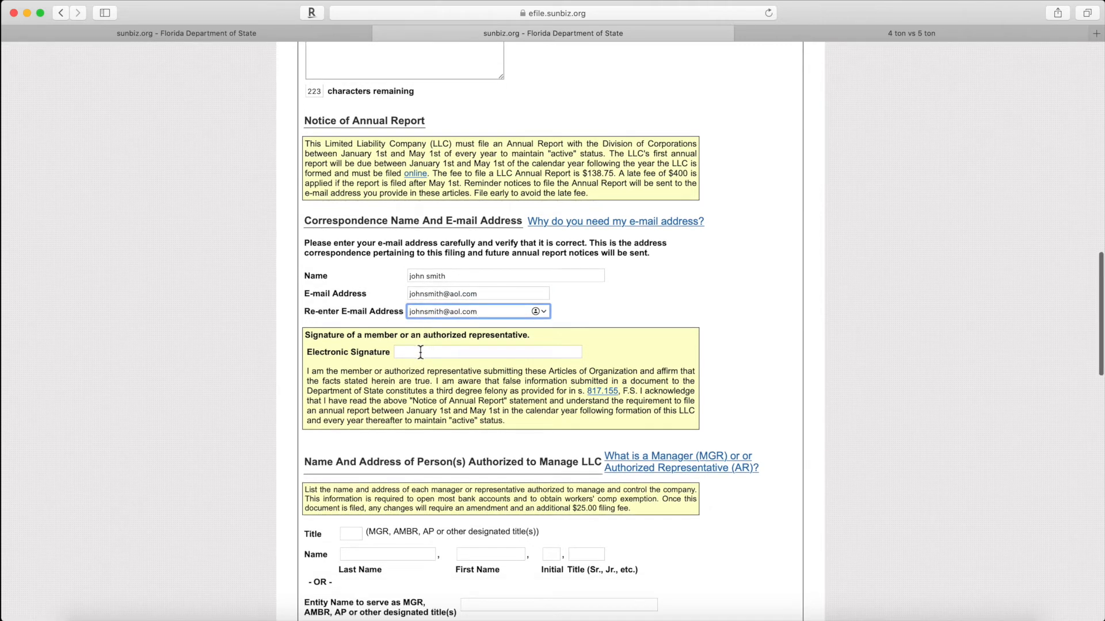
{"action": "left_click", "coordinate": [420, 352]}
{"action": "type", "text": "john s"}
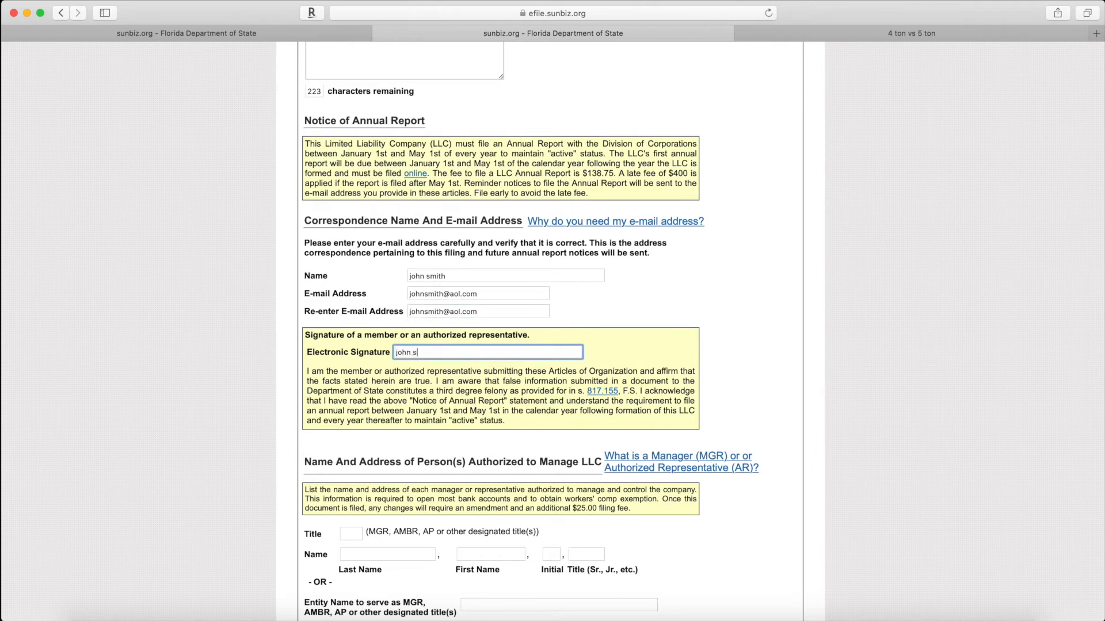
{"action": "type", "text": "mith"}
{"action": "scroll", "coordinate": [450, 385], "scroll_direction": "down", "scroll_amount": 1}
{"action": "scroll", "coordinate": [451, 384], "scroll_direction": "down", "scroll_amount": 5}
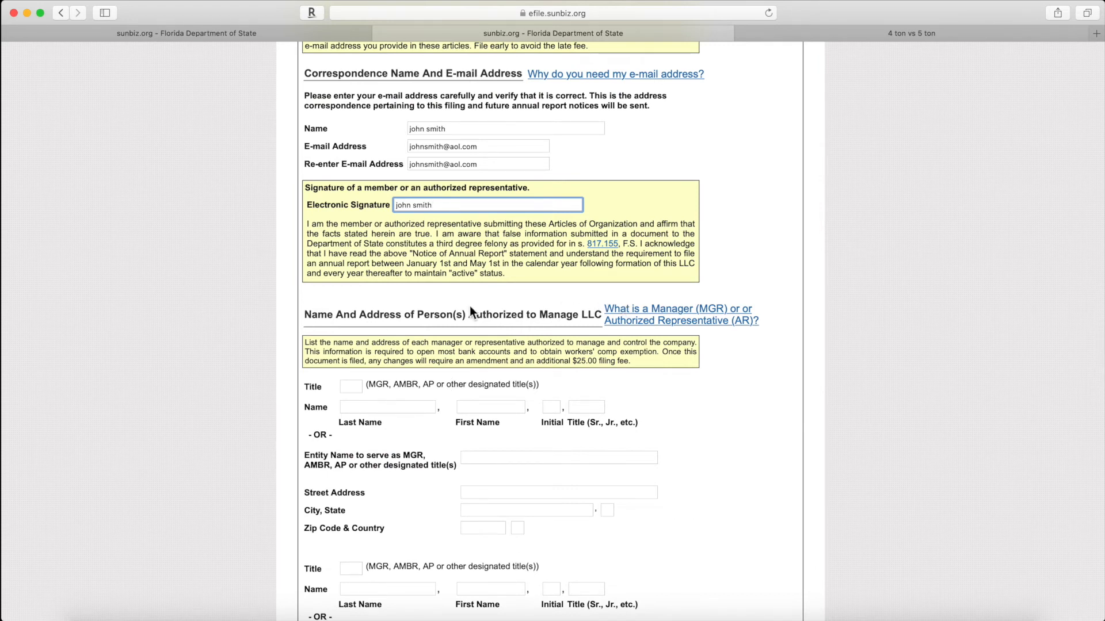
Step: Enter title MGR and the first manager's last and first name
{"action": "left_click", "coordinate": [359, 389]}
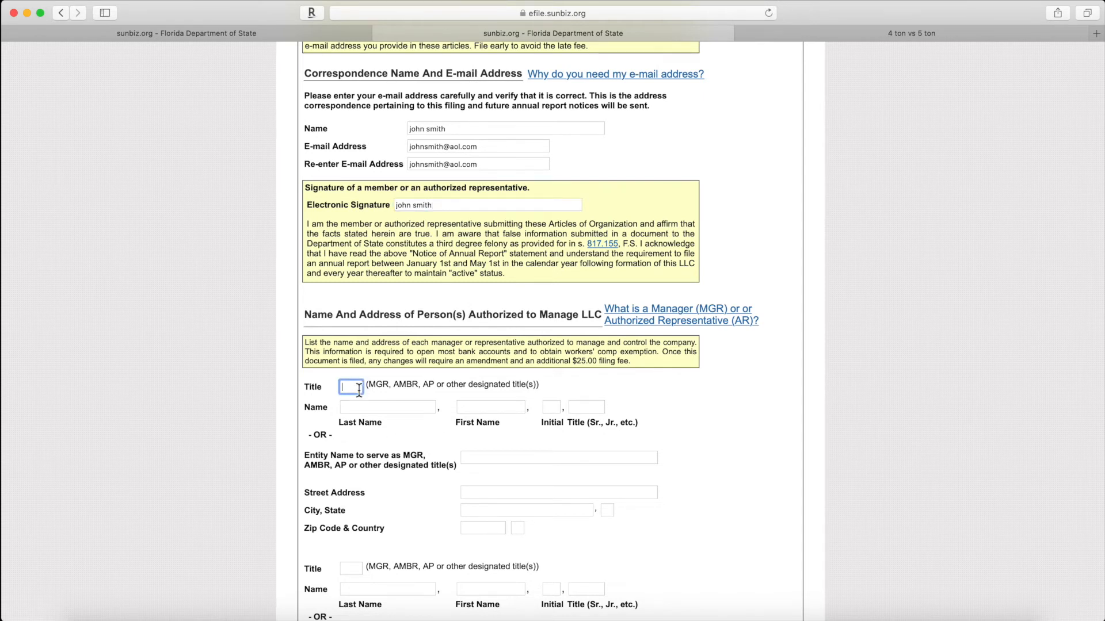
{"action": "type", "text": "mgr"}
{"action": "left_click", "coordinate": [377, 406]}
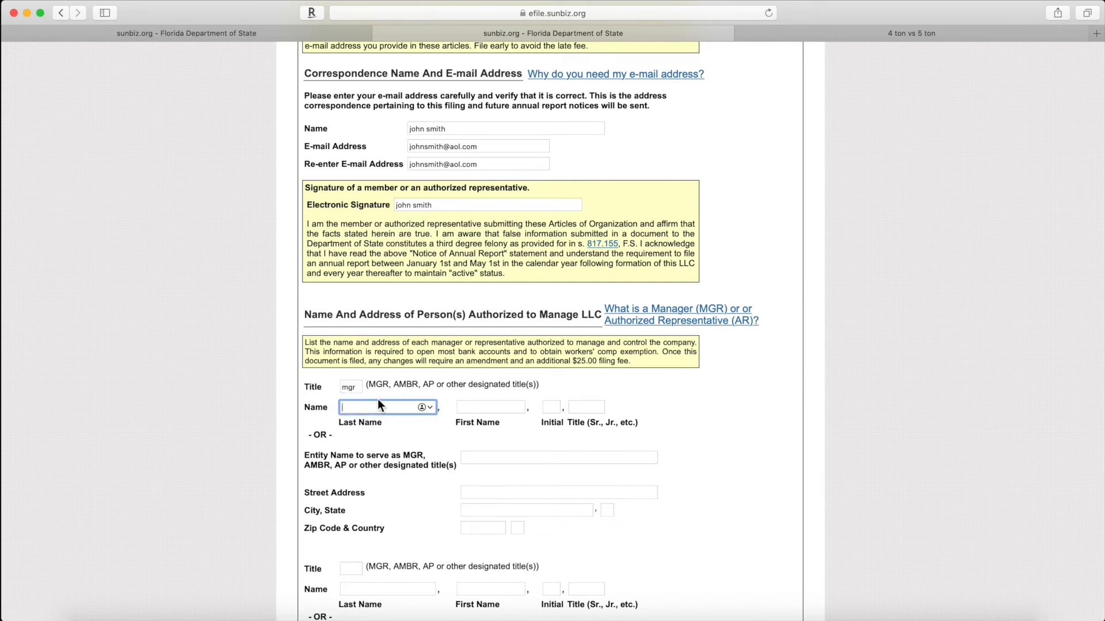
{"action": "type", "text": "smith"}
{"action": "key", "text": "Tab"}
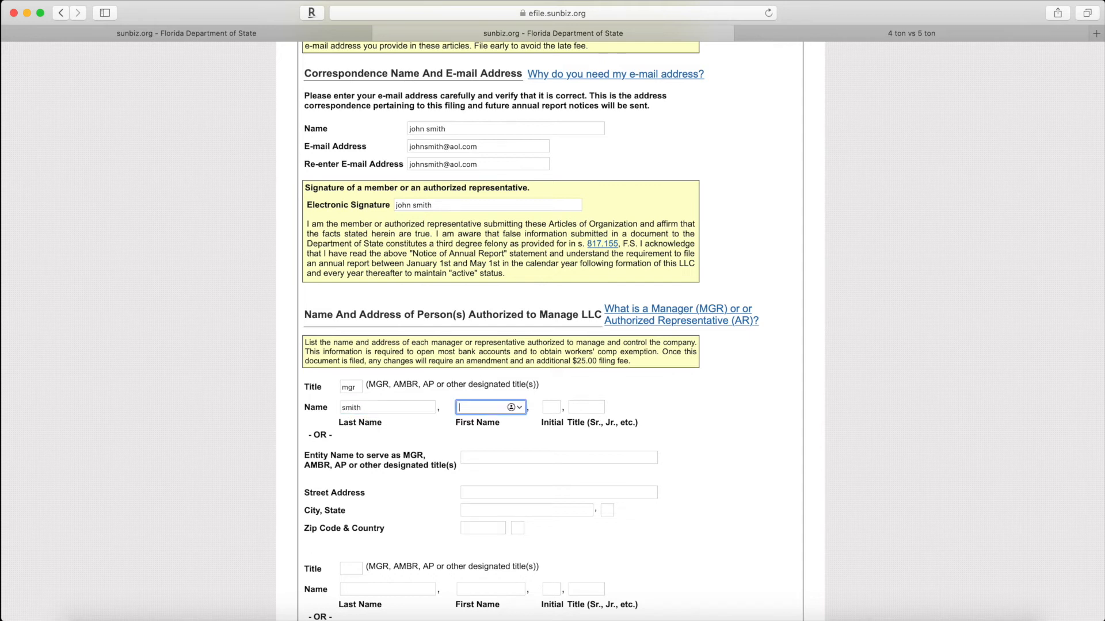
{"action": "type", "text": "john"}
{"action": "left_click", "coordinate": [764, 427]}
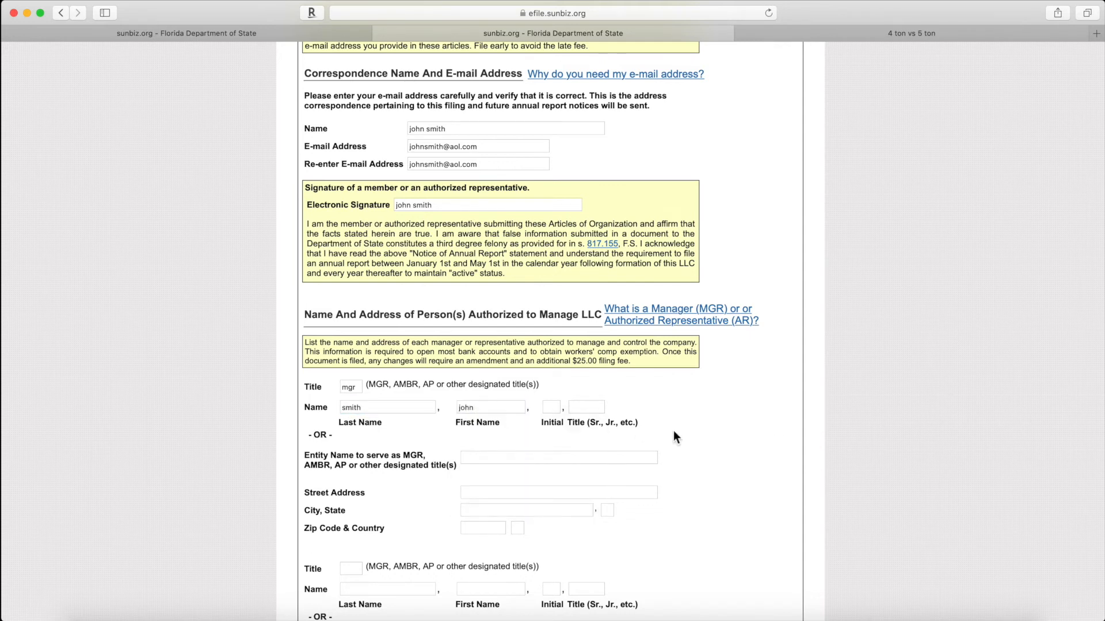
Step: Fill in the first manager's street address, city West Palm Beach and ZIP 33456
{"action": "scroll", "coordinate": [505, 440], "scroll_direction": "down", "scroll_amount": 1}
{"action": "scroll", "coordinate": [505, 440], "scroll_direction": "down", "scroll_amount": 2}
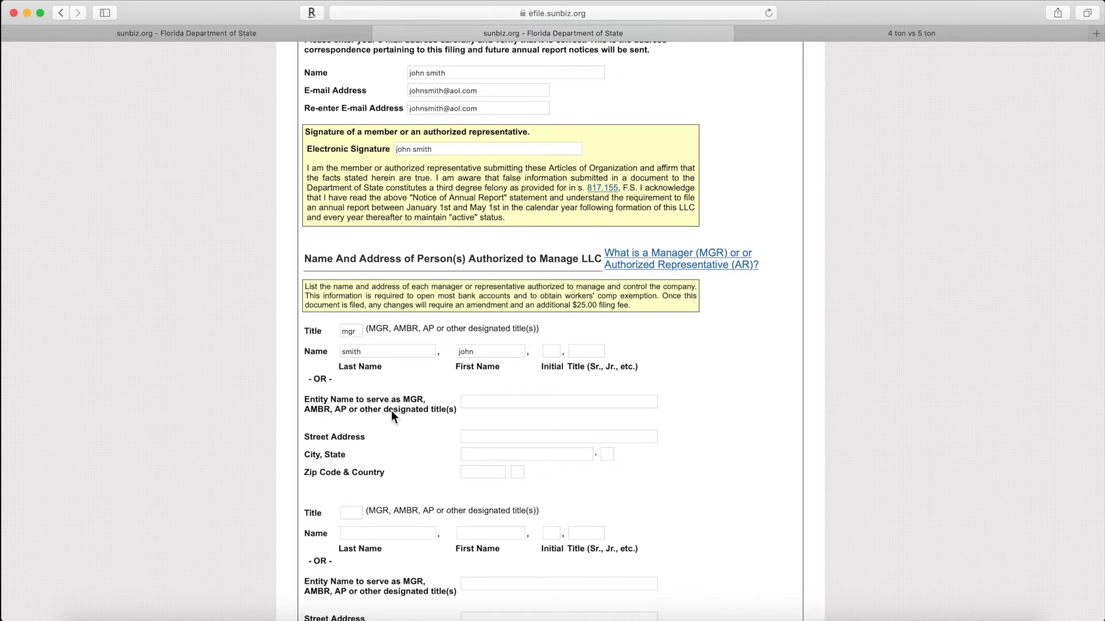
{"action": "scroll", "coordinate": [392, 410], "scroll_direction": "down", "scroll_amount": 1}
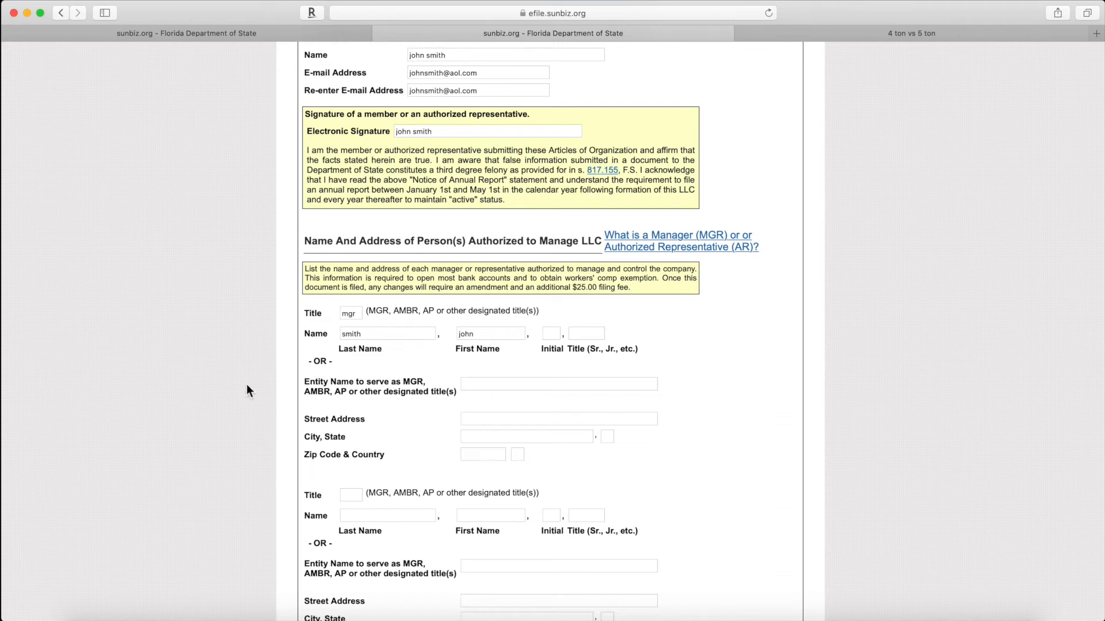
{"action": "left_click", "coordinate": [482, 388]}
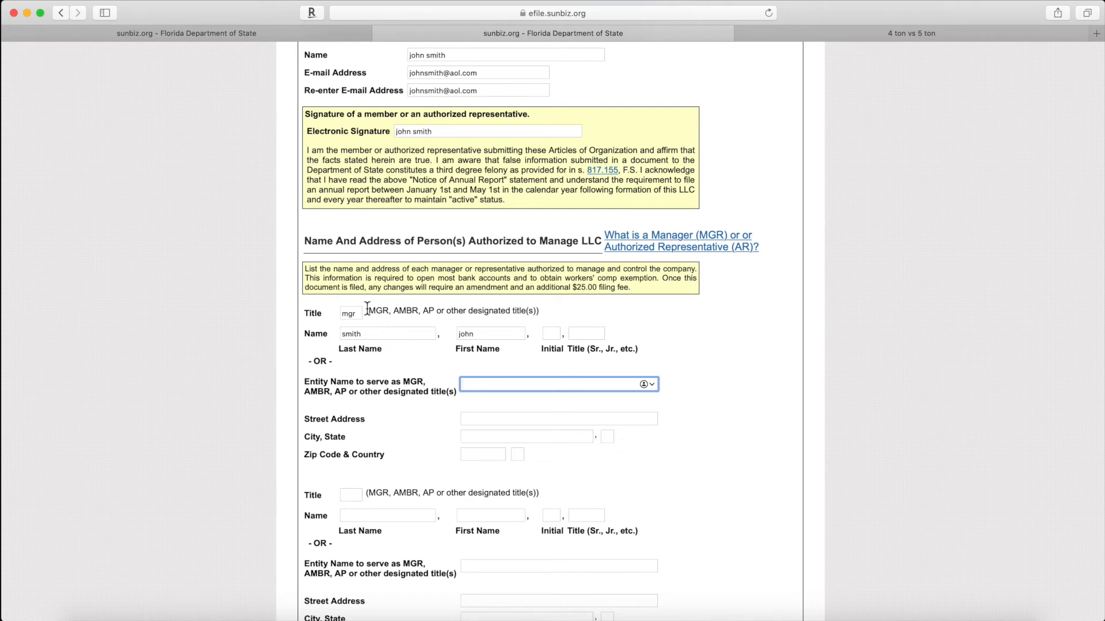
{"action": "left_click", "coordinate": [481, 418]}
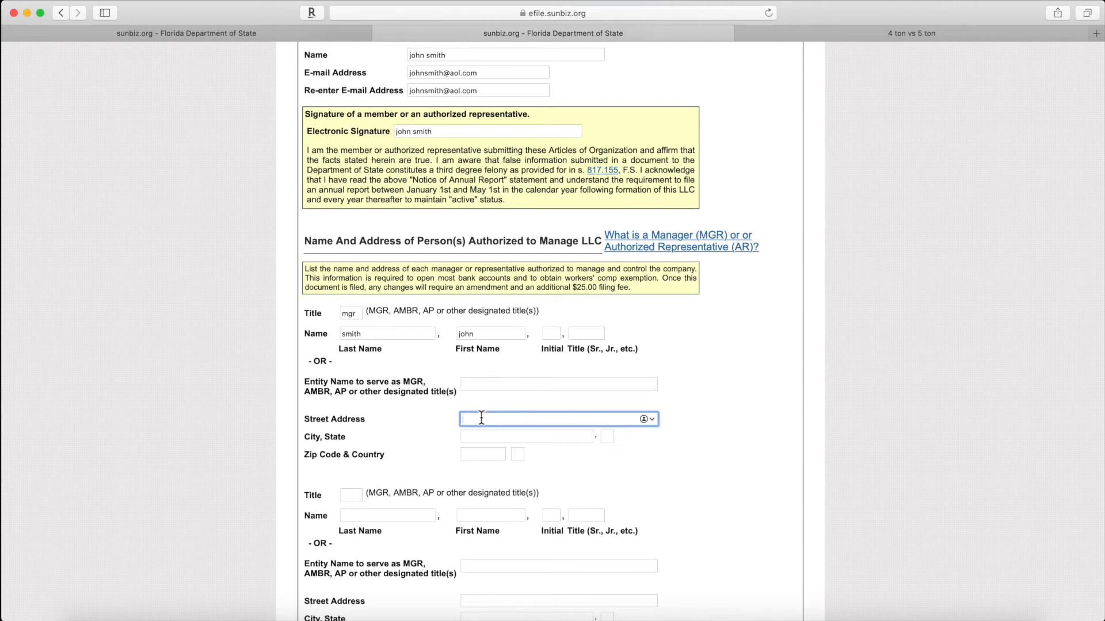
{"action": "key", "text": "Tab"}
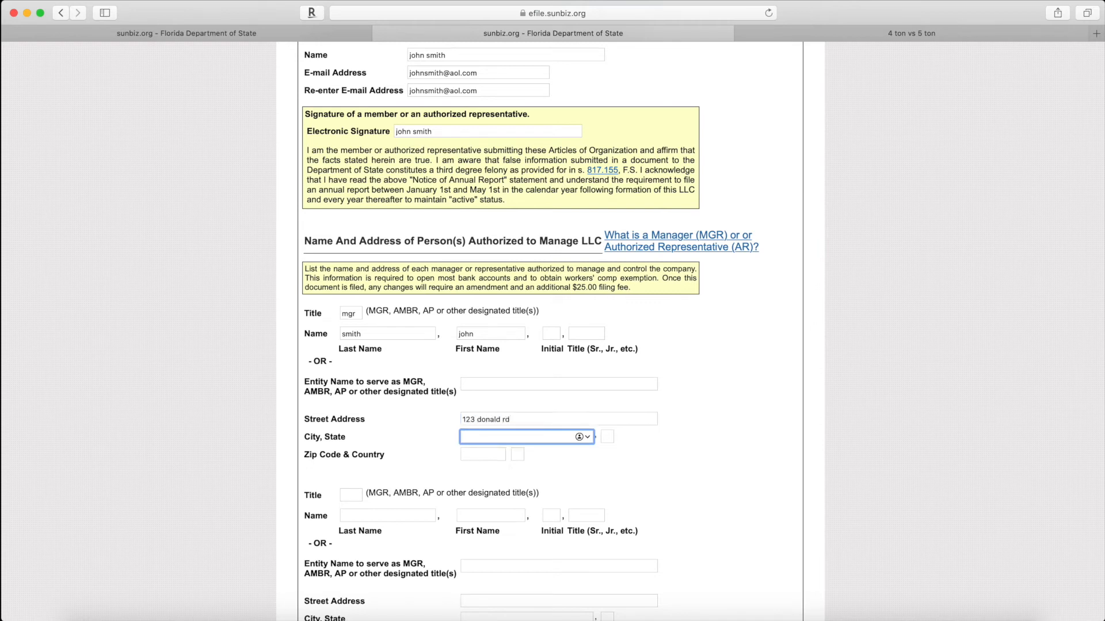
{"action": "type", "text": "west palm beach"}
{"action": "key", "text": "Tab"}
{"action": "key", "text": "Tab"}
{"action": "type", "text": "33456"}
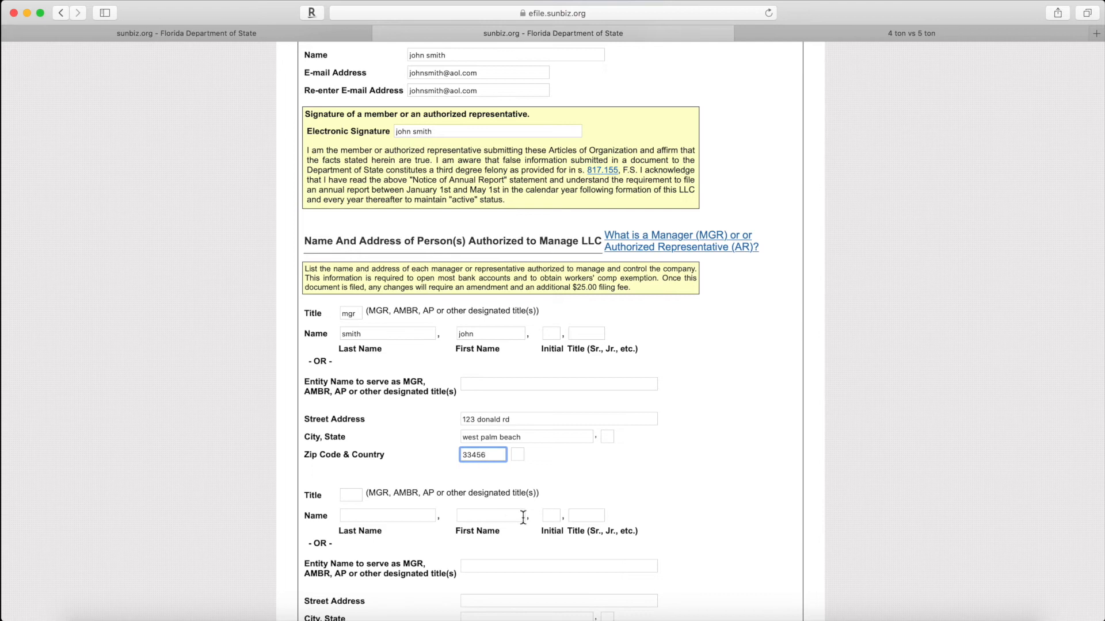
{"action": "scroll", "coordinate": [431, 288], "scroll_direction": "down", "scroll_amount": 5}
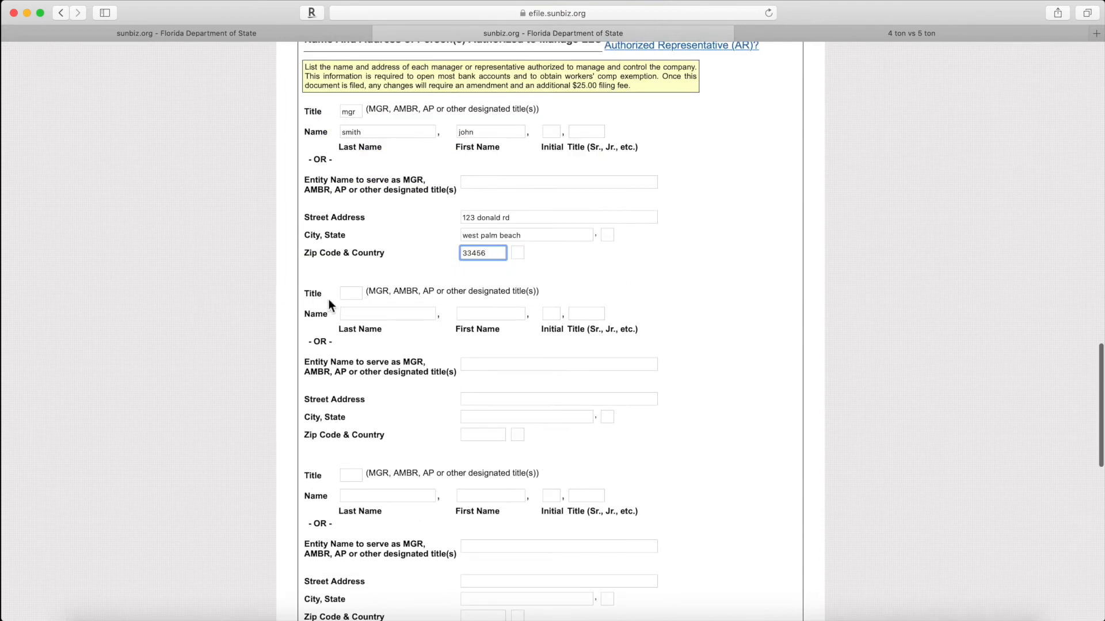
Step: In the second manager block, enter title mgr and the manager's last and first name
{"action": "scroll", "coordinate": [385, 220], "scroll_direction": "up", "scroll_amount": 2}
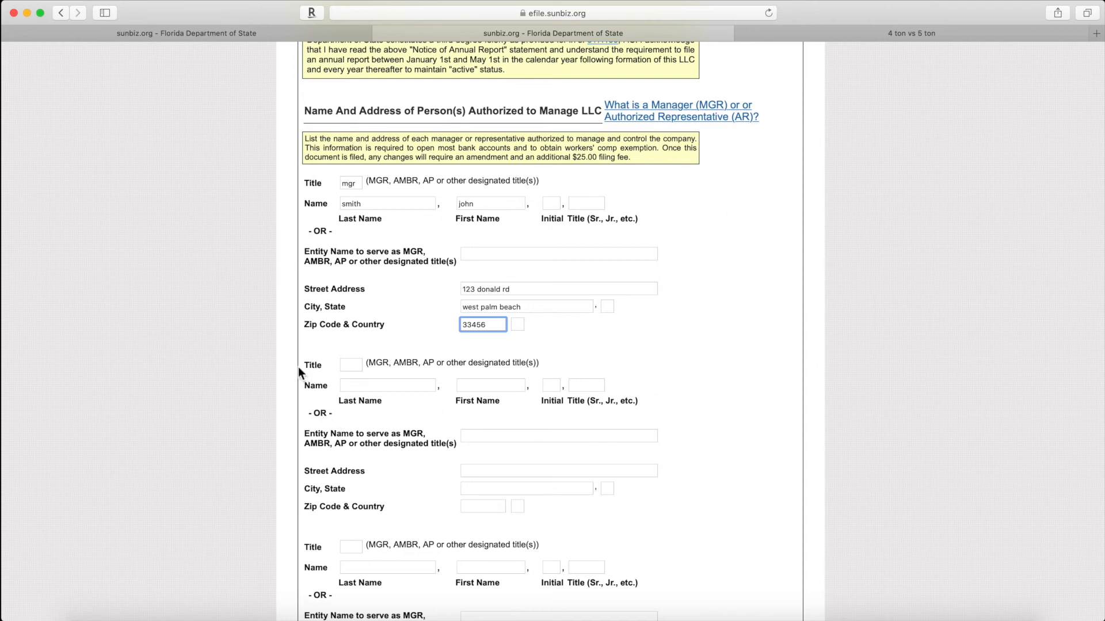
{"action": "left_click", "coordinate": [352, 366]}
{"action": "type", "text": "mgr"}
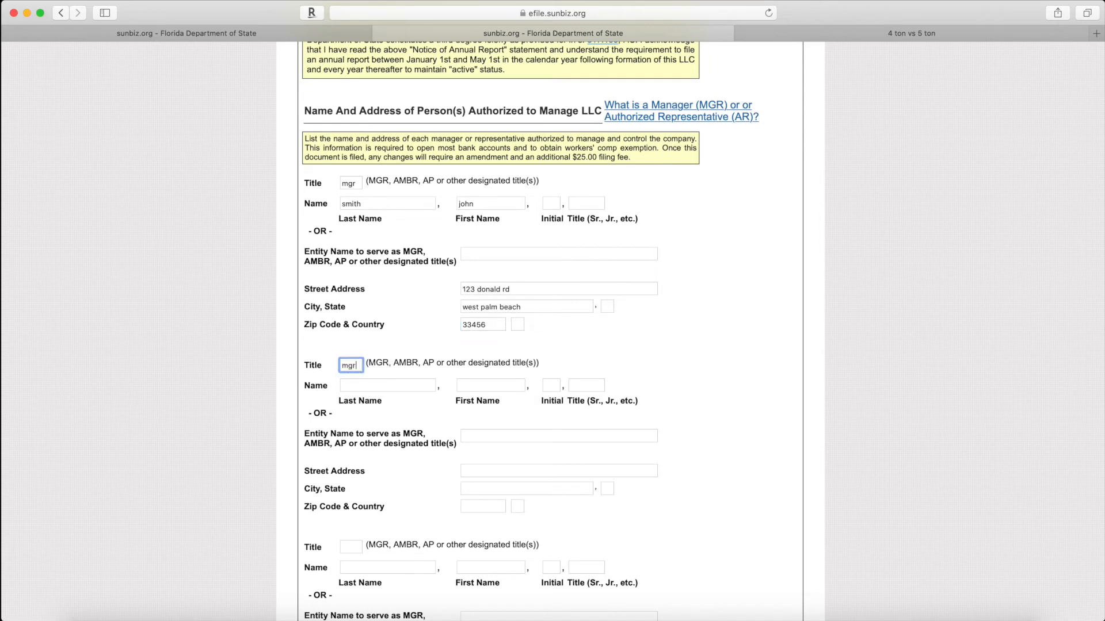
{"action": "left_click", "coordinate": [361, 386]}
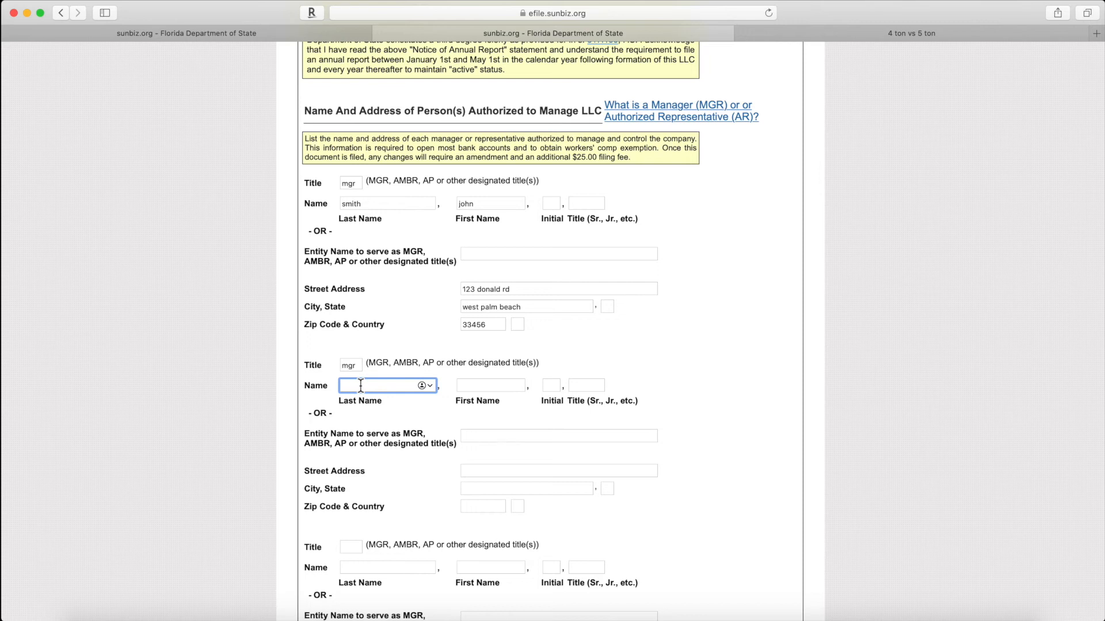
{"action": "type", "text": "smith"}
{"action": "key", "text": "Tab"}
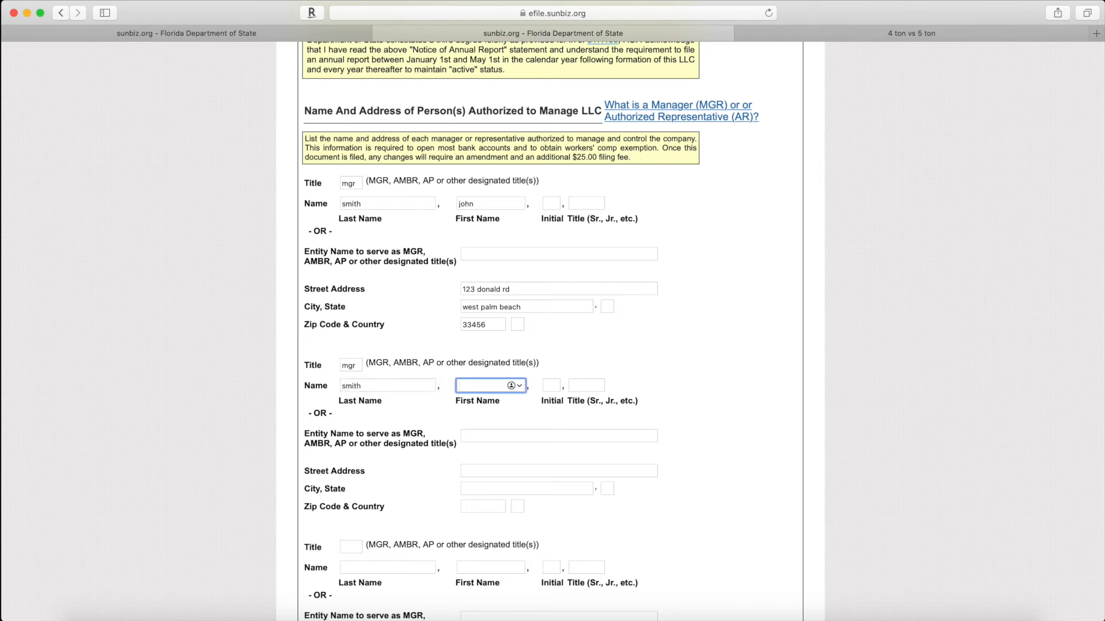
{"action": "type", "text": "maria"}
{"action": "scroll", "coordinate": [362, 393], "scroll_direction": "down", "scroll_amount": 1}
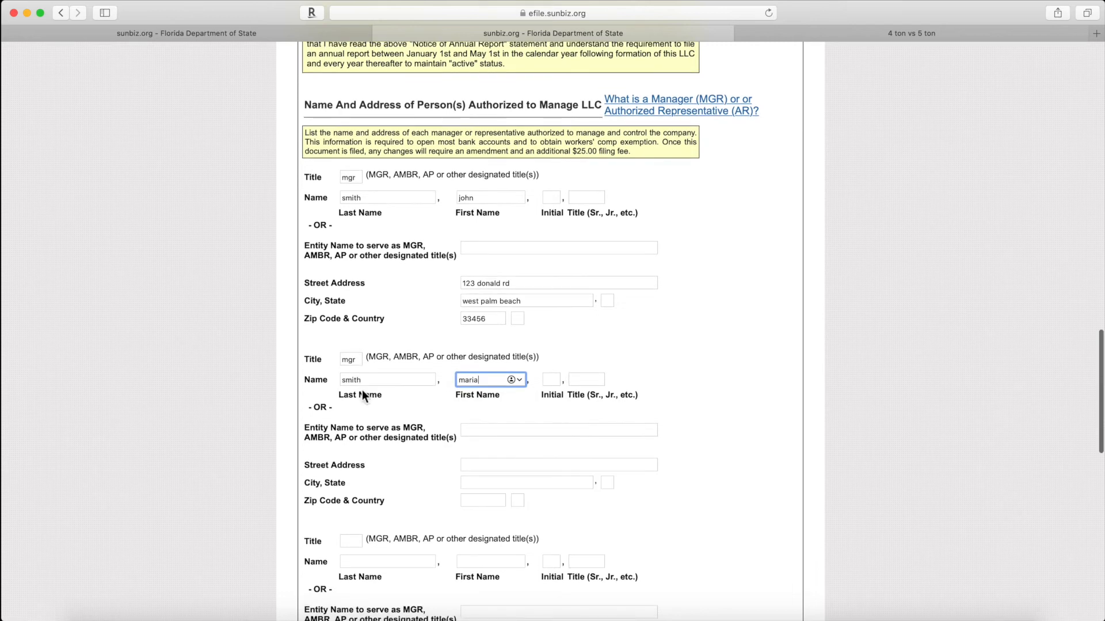
{"action": "left_click", "coordinate": [512, 430]}
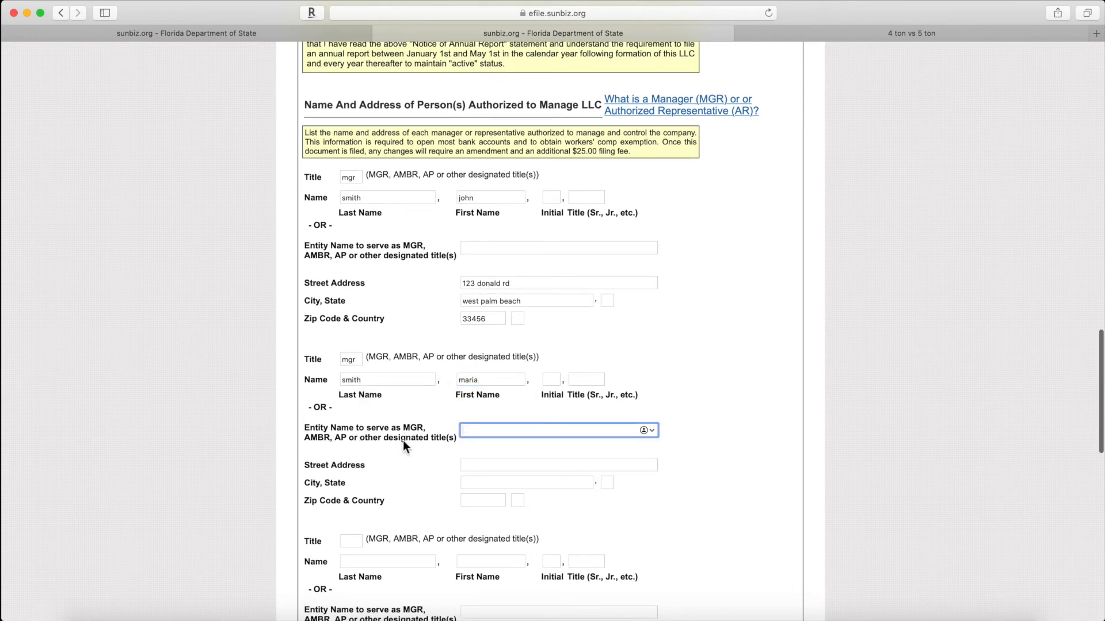
{"action": "scroll", "coordinate": [402, 440], "scroll_direction": "down", "scroll_amount": 2}
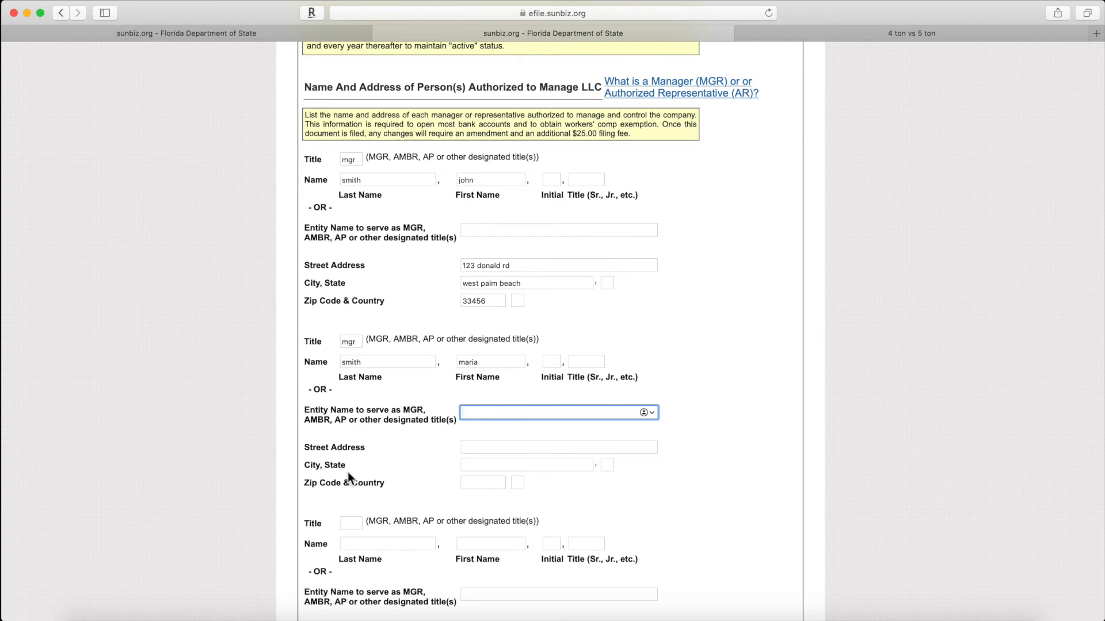
Step: Copy the first manager's street, city and ZIP into the second manager's address fields
{"action": "left_click", "coordinate": [488, 447]}
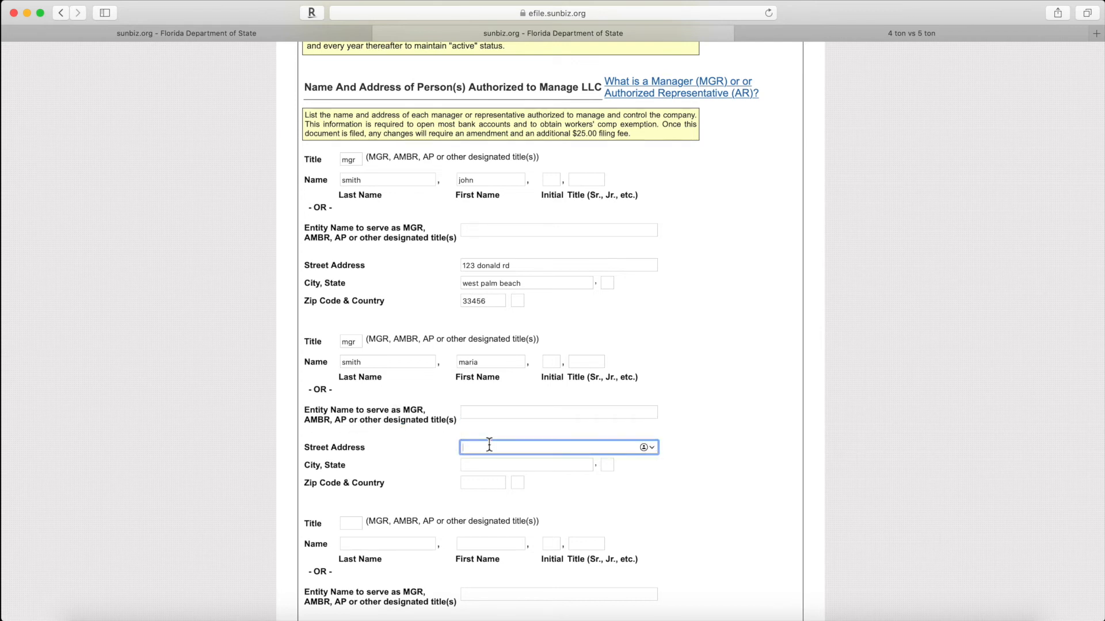
{"action": "left_click", "coordinate": [496, 266]}
{"action": "left_click_drag", "start_coordinate": [496, 269], "coordinate": [389, 268]}
{"action": "key", "text": "super+c"}
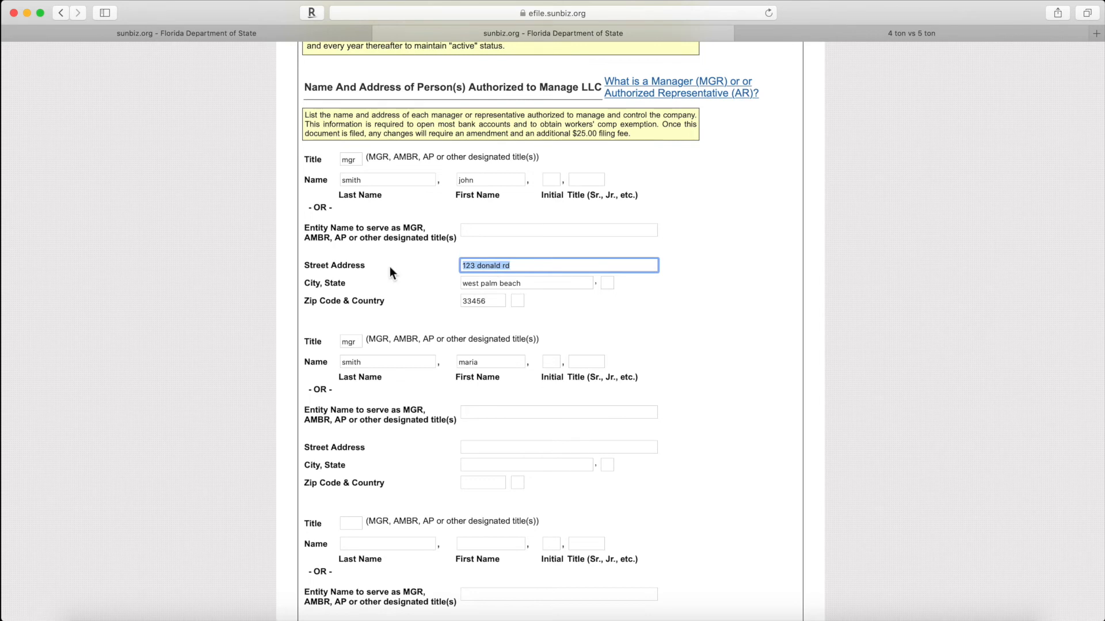
{"action": "left_click", "coordinate": [472, 413]}
{"action": "left_click", "coordinate": [481, 447]}
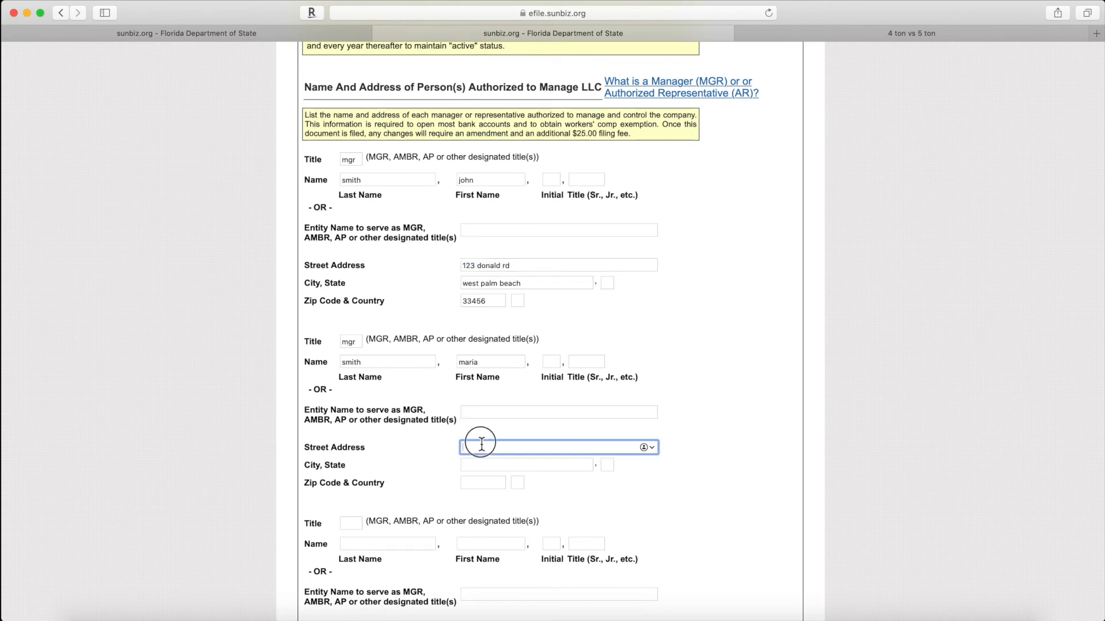
{"action": "key", "text": "super+v"}
{"action": "left_click_drag", "start_coordinate": [519, 283], "coordinate": [423, 281]}
{"action": "key", "text": "super+c"}
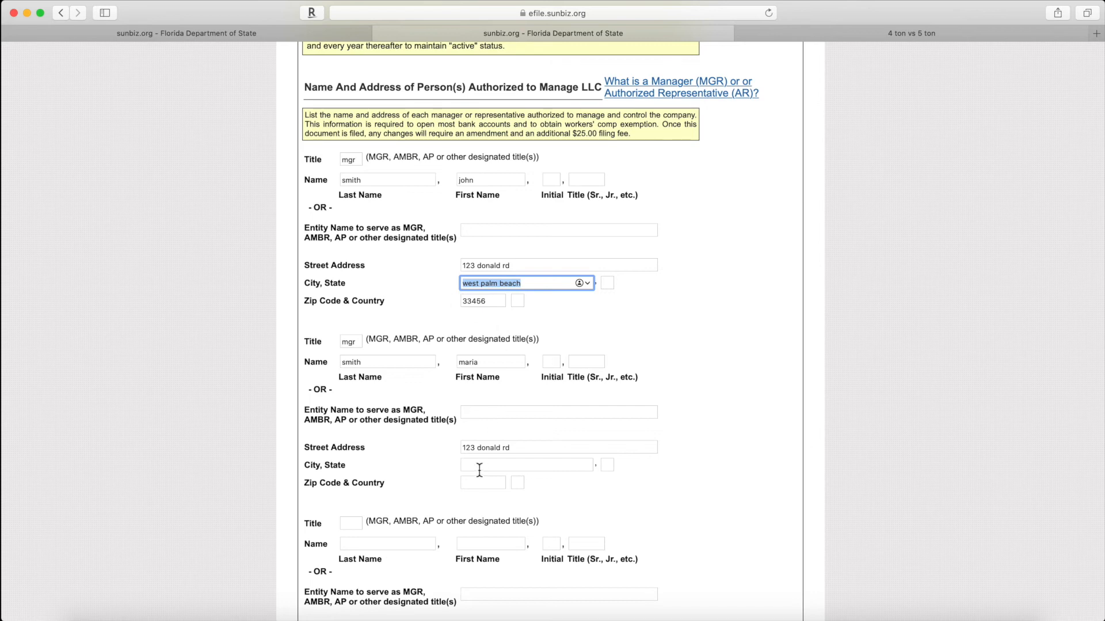
{"action": "left_click", "coordinate": [479, 469]}
{"action": "key", "text": "super+v"}
{"action": "left_click_drag", "start_coordinate": [498, 301], "coordinate": [405, 301]}
{"action": "key", "text": "super+c"}
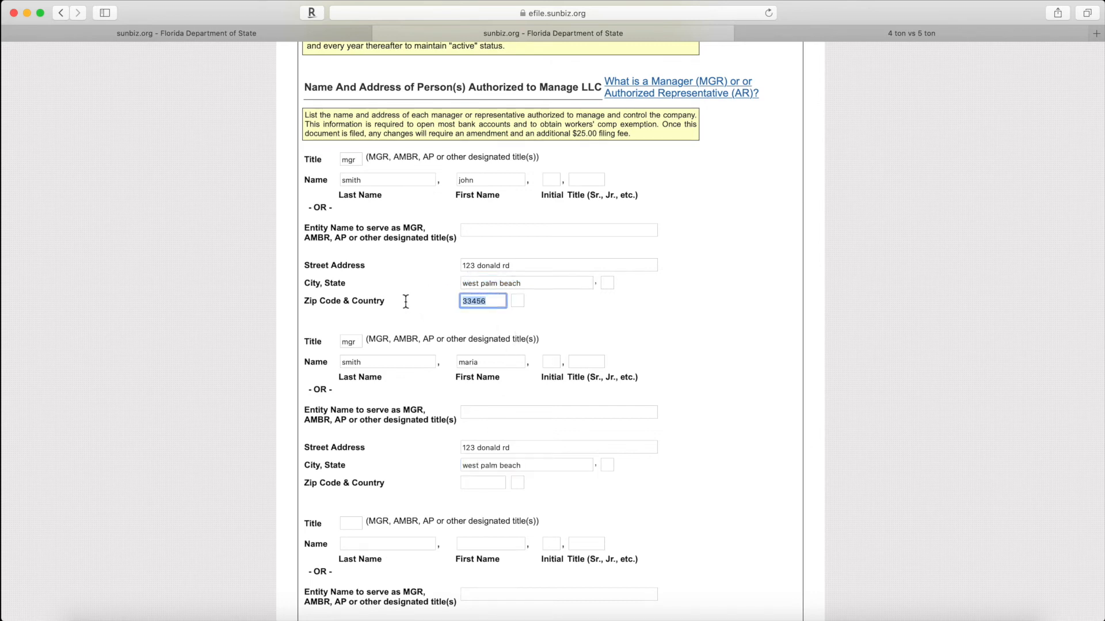
{"action": "left_click", "coordinate": [477, 486]}
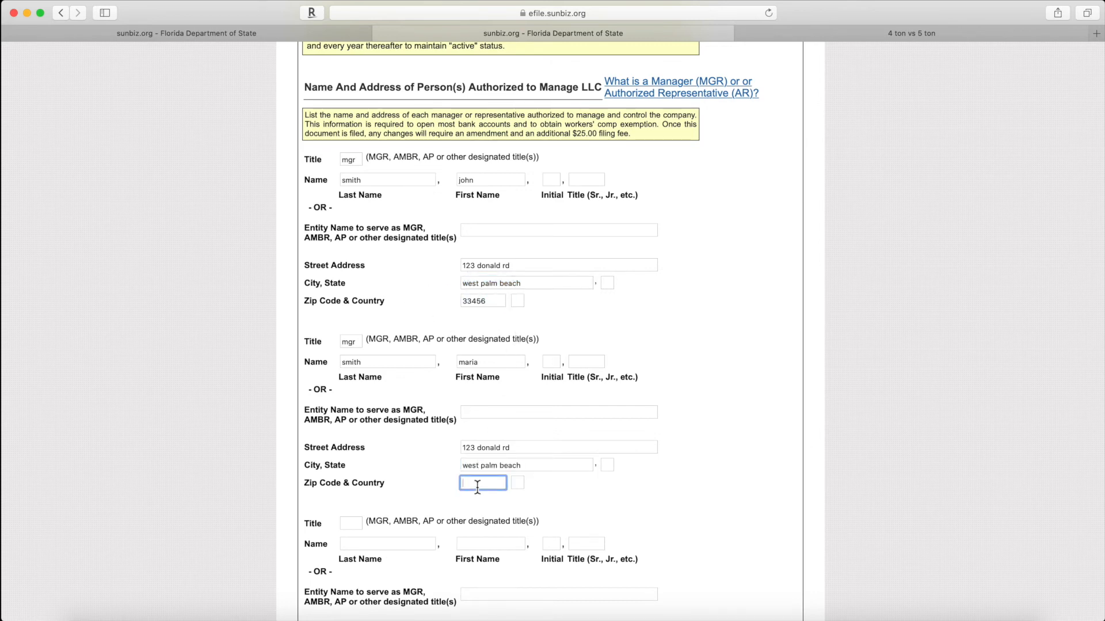
{"action": "key", "text": "super+v"}
Step: Set the first manager's state to fl and move to the second manager's state
{"action": "left_click", "coordinate": [609, 284]}
{"action": "type", "text": "fl"}
{"action": "left_click", "coordinate": [607, 466]}
Step: Finish the second state as fl, submit the form, and return after the 'Ra Name is required' error
{"action": "type", "text": "f"}
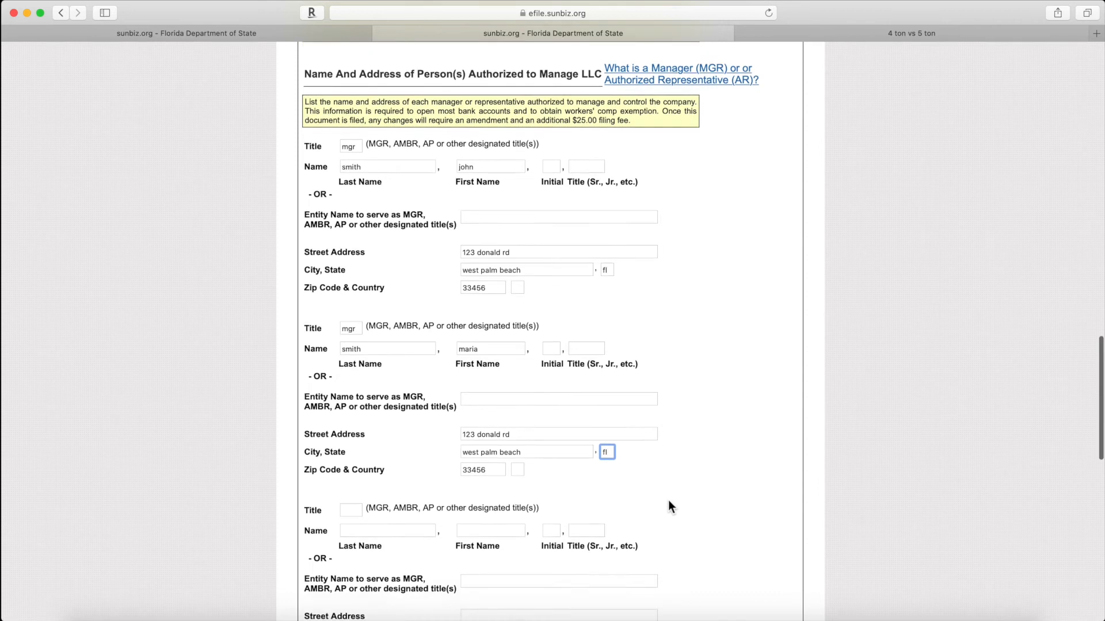
{"action": "scroll", "coordinate": [669, 500], "scroll_direction": "down", "scroll_amount": 5}
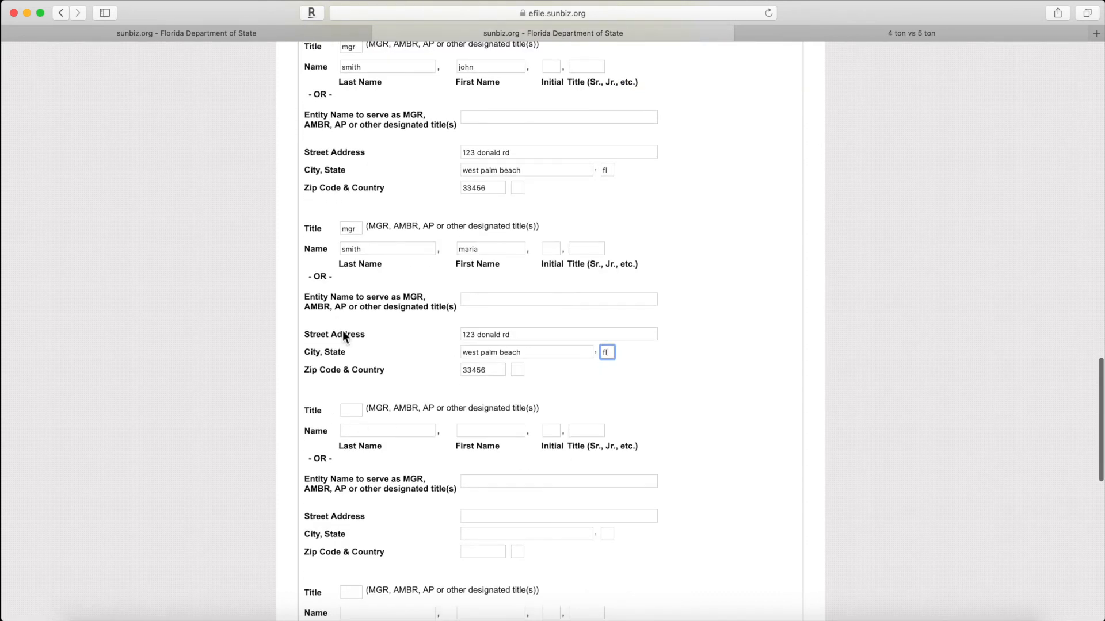
{"action": "scroll", "coordinate": [361, 426], "scroll_direction": "down", "scroll_amount": 3}
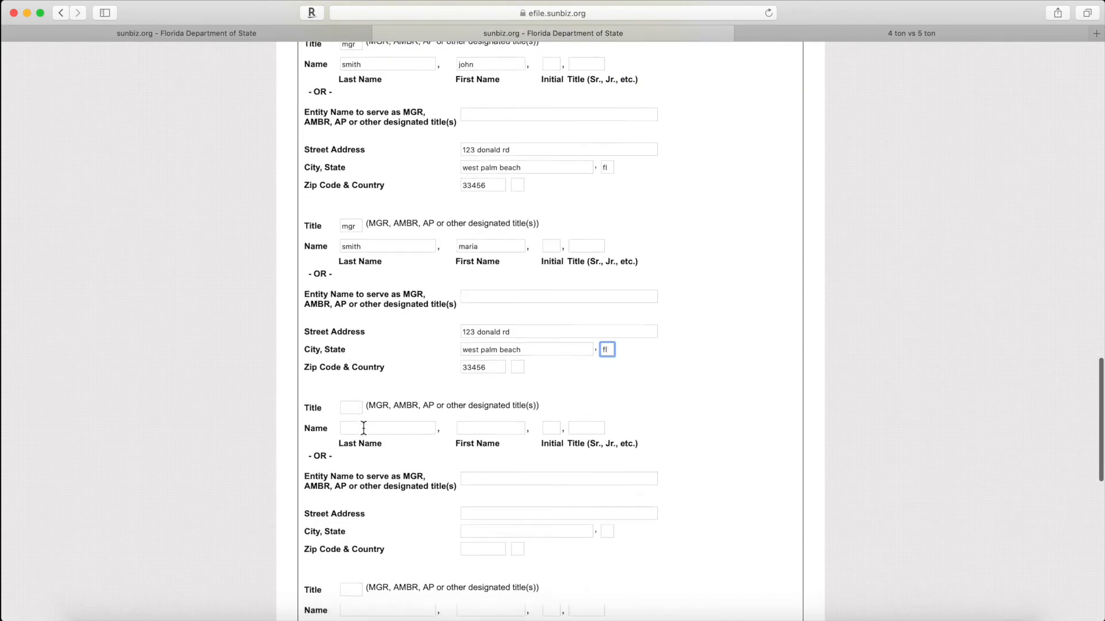
{"action": "scroll", "coordinate": [345, 426], "scroll_direction": "down", "scroll_amount": 15}
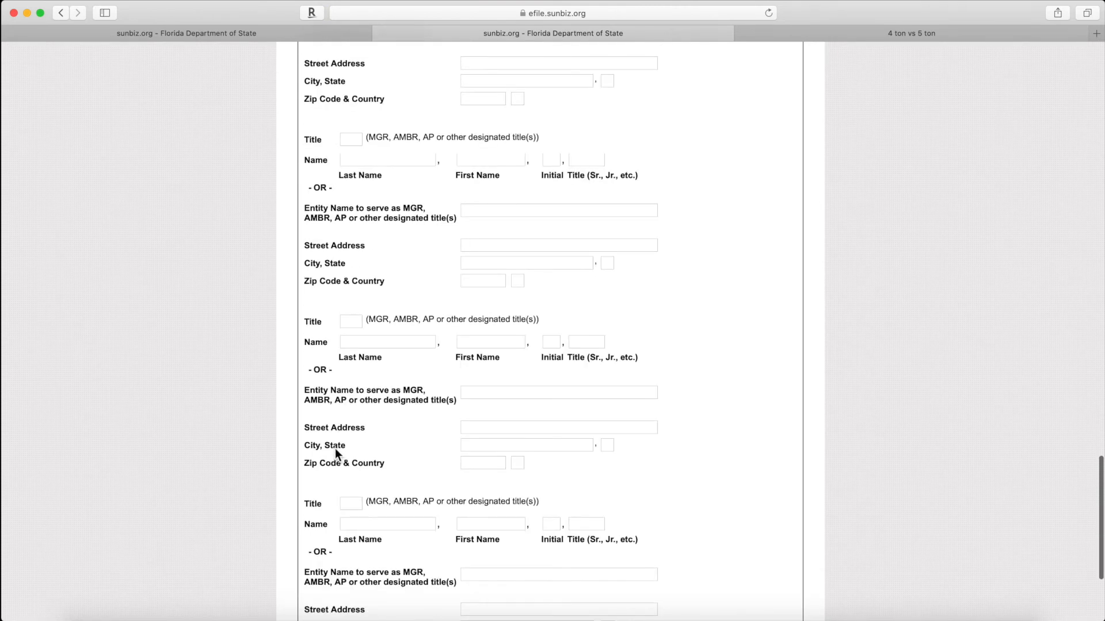
{"action": "scroll", "coordinate": [335, 448], "scroll_direction": "down", "scroll_amount": 5}
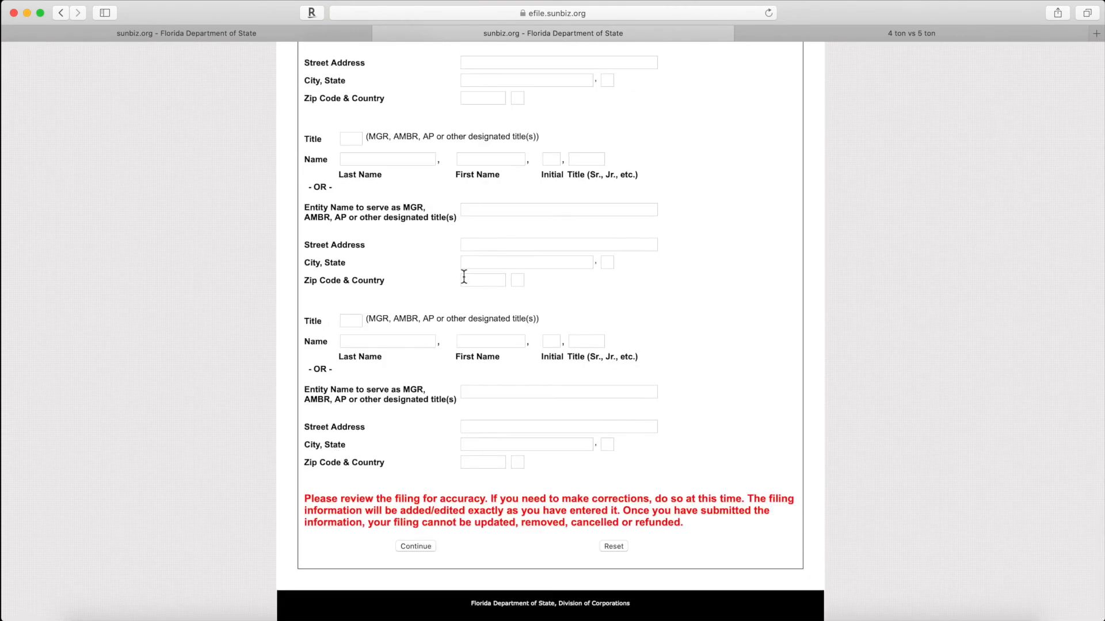
{"action": "scroll", "coordinate": [516, 337], "scroll_direction": "up", "scroll_amount": 20}
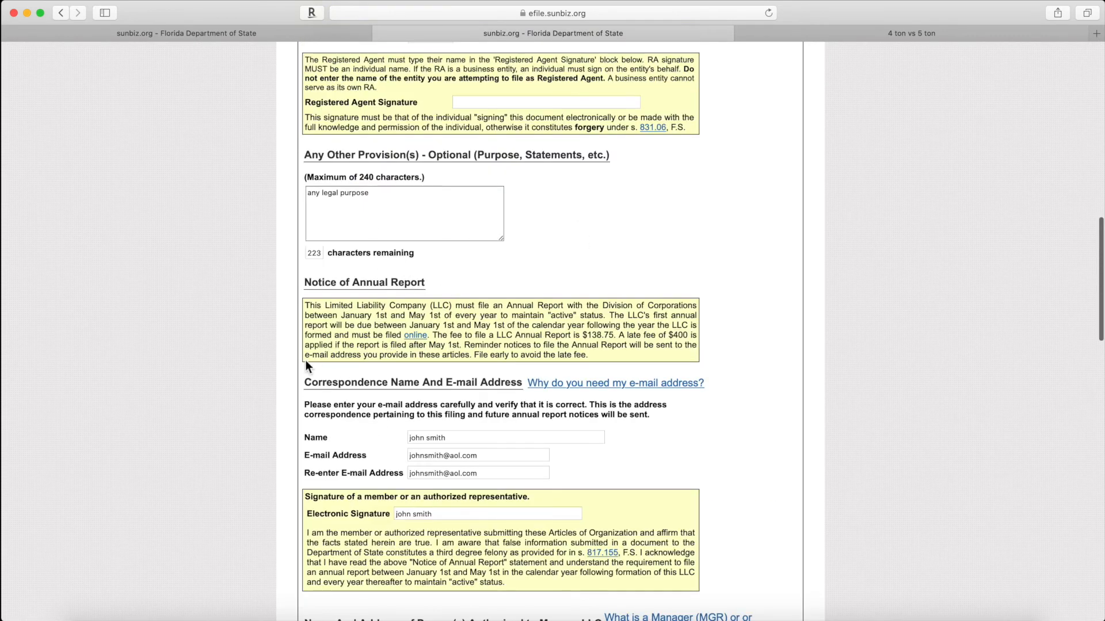
{"action": "scroll", "coordinate": [306, 360], "scroll_direction": "down", "scroll_amount": 7}
{"action": "scroll", "coordinate": [306, 360], "scroll_direction": "down", "scroll_amount": 15}
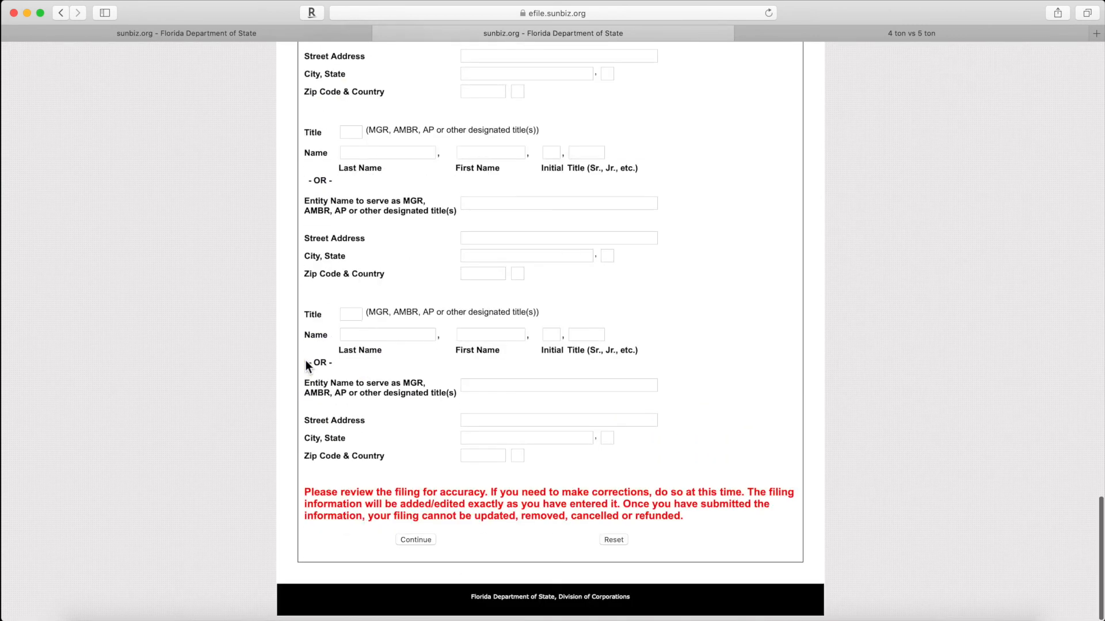
{"action": "left_click", "coordinate": [420, 540]}
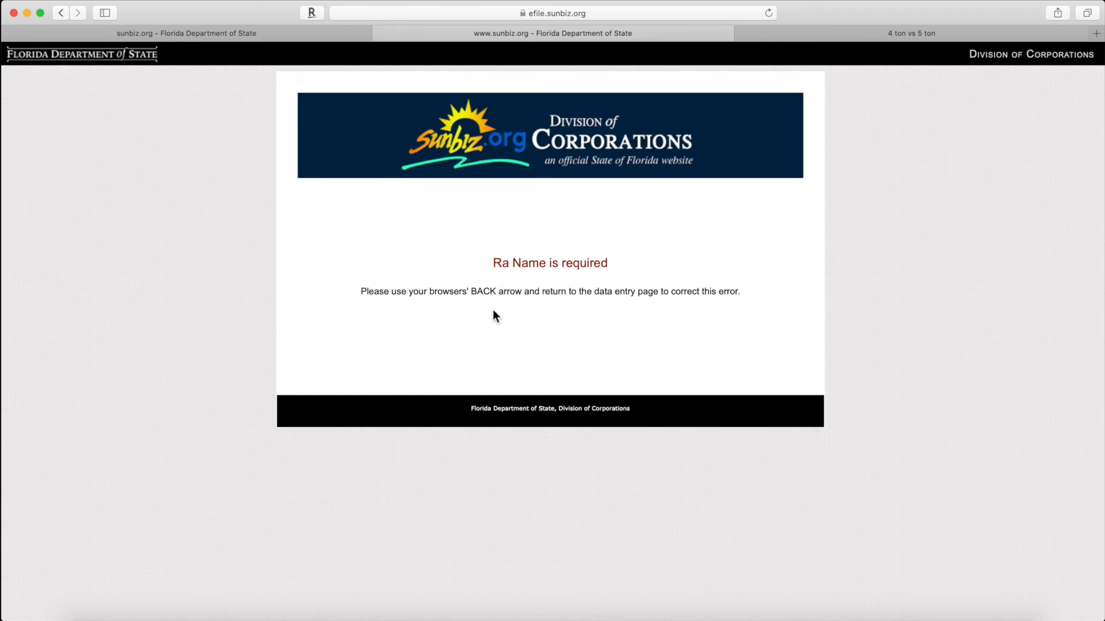
{"action": "left_click", "coordinate": [63, 17]}
Step: Enter the registered agent's last and first name
{"action": "scroll", "coordinate": [602, 377], "scroll_direction": "up", "scroll_amount": 10}
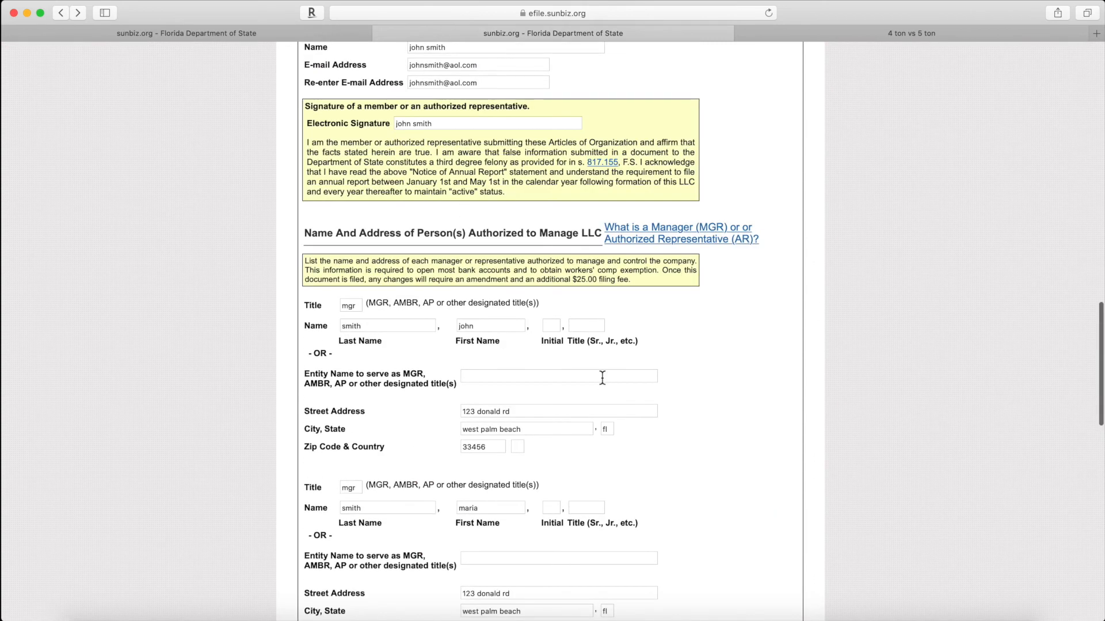
{"action": "scroll", "coordinate": [602, 378], "scroll_direction": "up", "scroll_amount": 15}
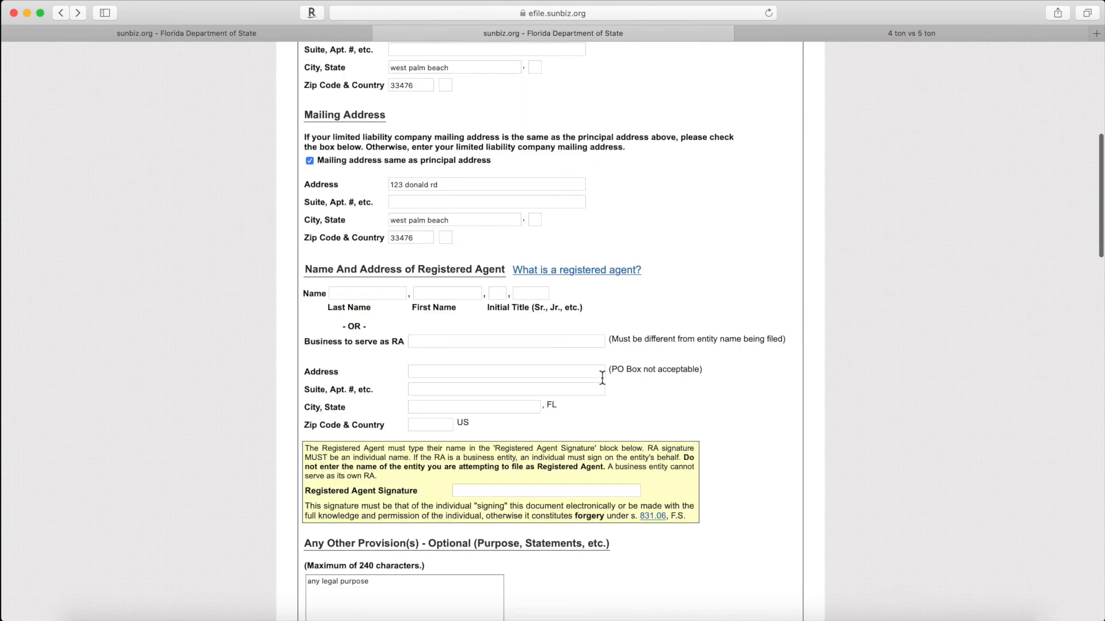
{"action": "scroll", "coordinate": [601, 377], "scroll_direction": "up", "scroll_amount": 5}
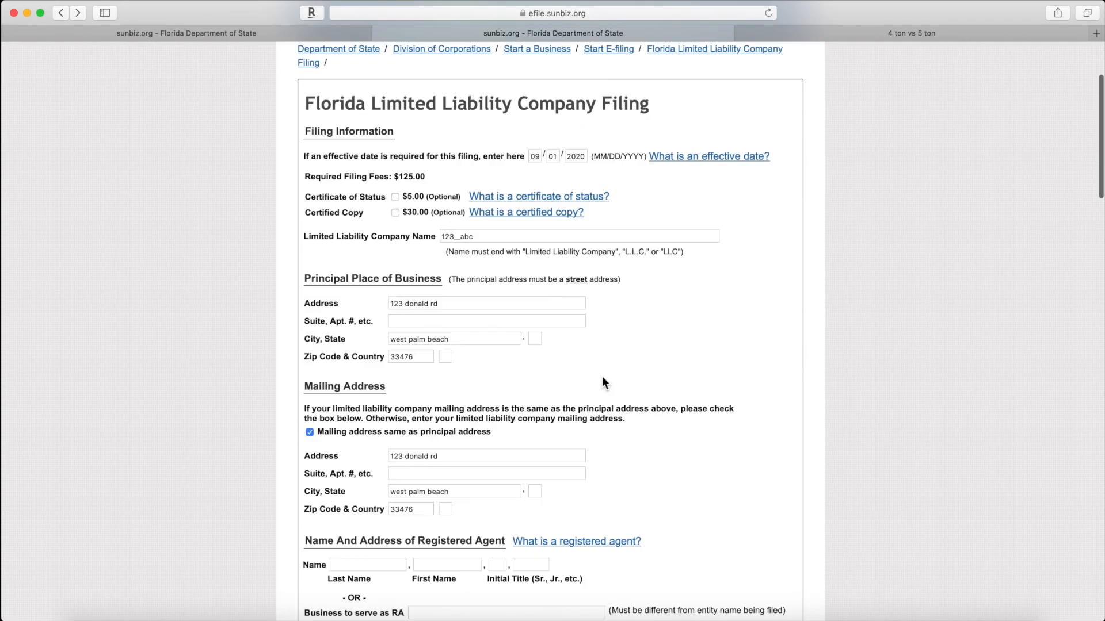
{"action": "scroll", "coordinate": [602, 378], "scroll_direction": "down", "scroll_amount": 4}
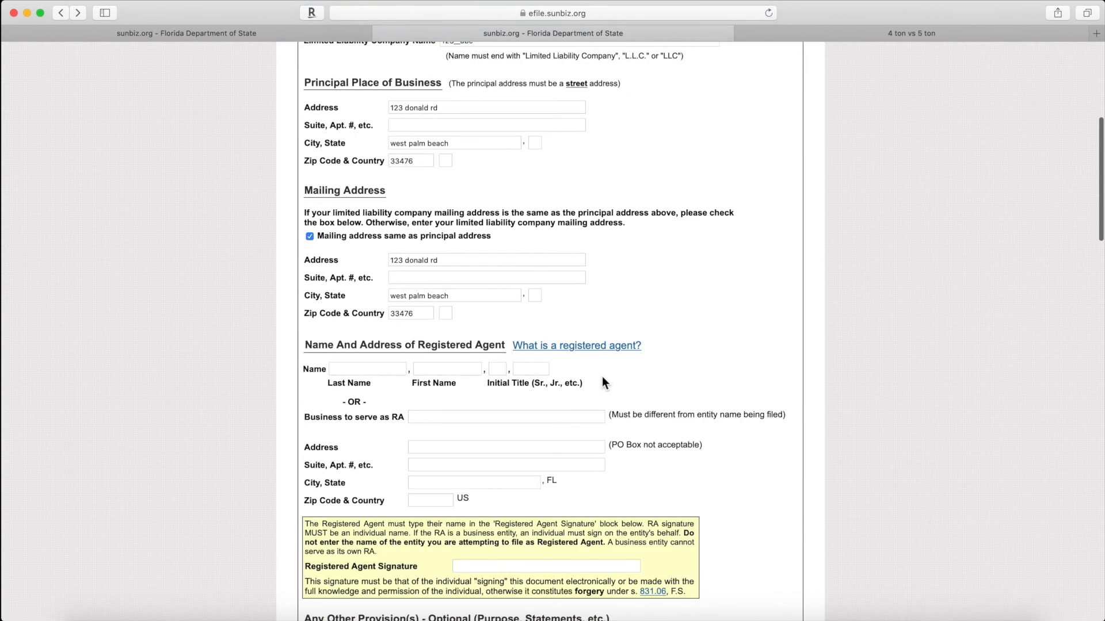
{"action": "scroll", "coordinate": [602, 378], "scroll_direction": "down", "scroll_amount": 1}
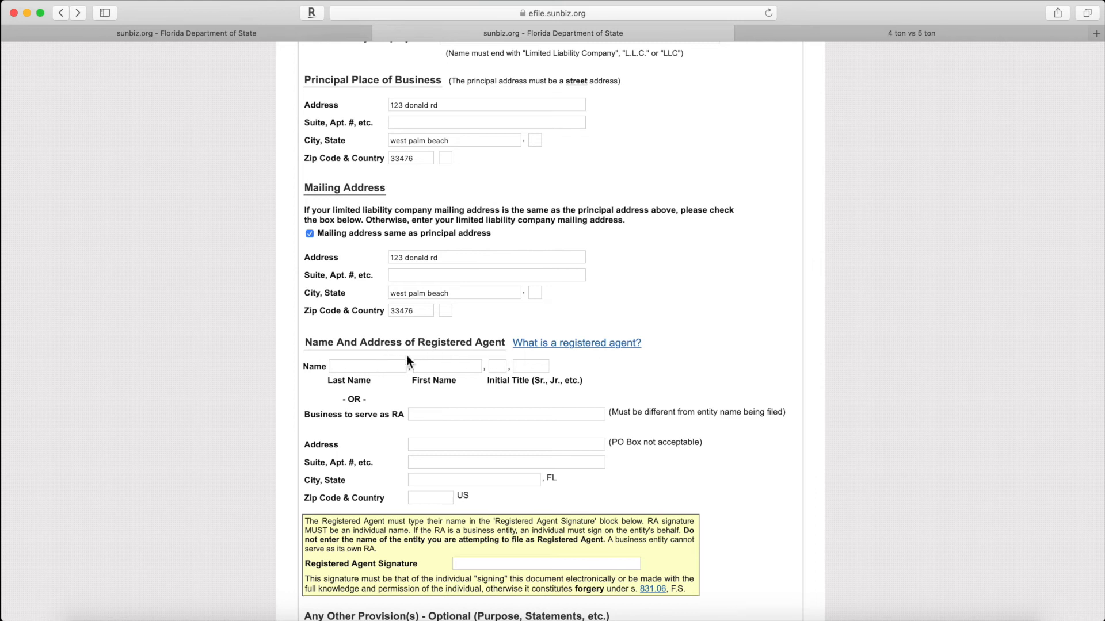
{"action": "left_click", "coordinate": [352, 366]}
{"action": "type", "text": "smith"}
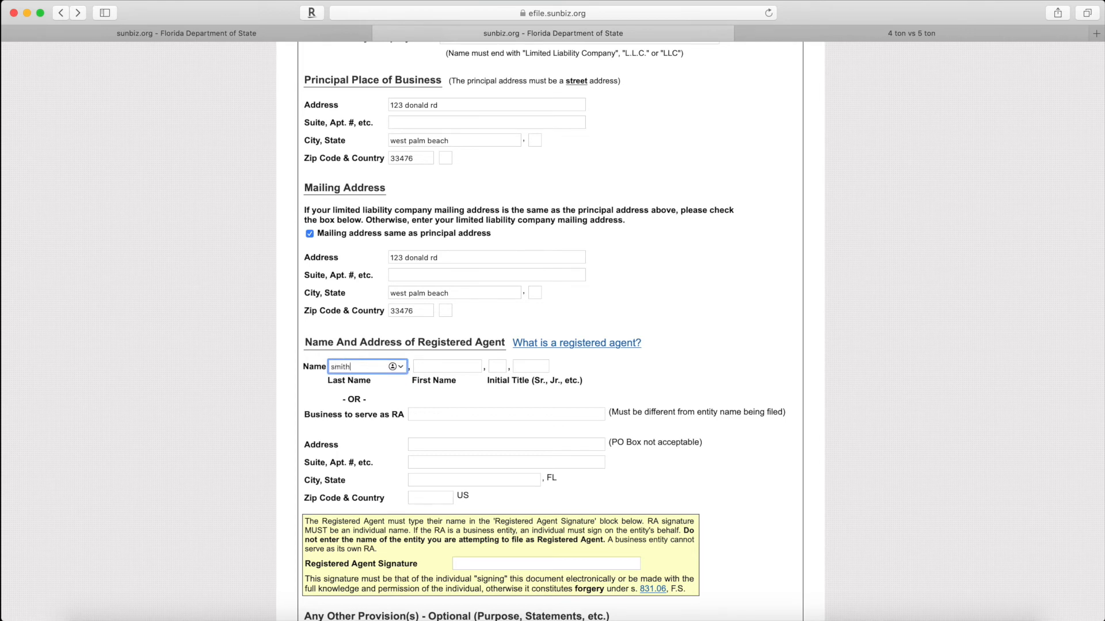
{"action": "key", "text": "Tab"}
{"action": "type", "text": "john"}
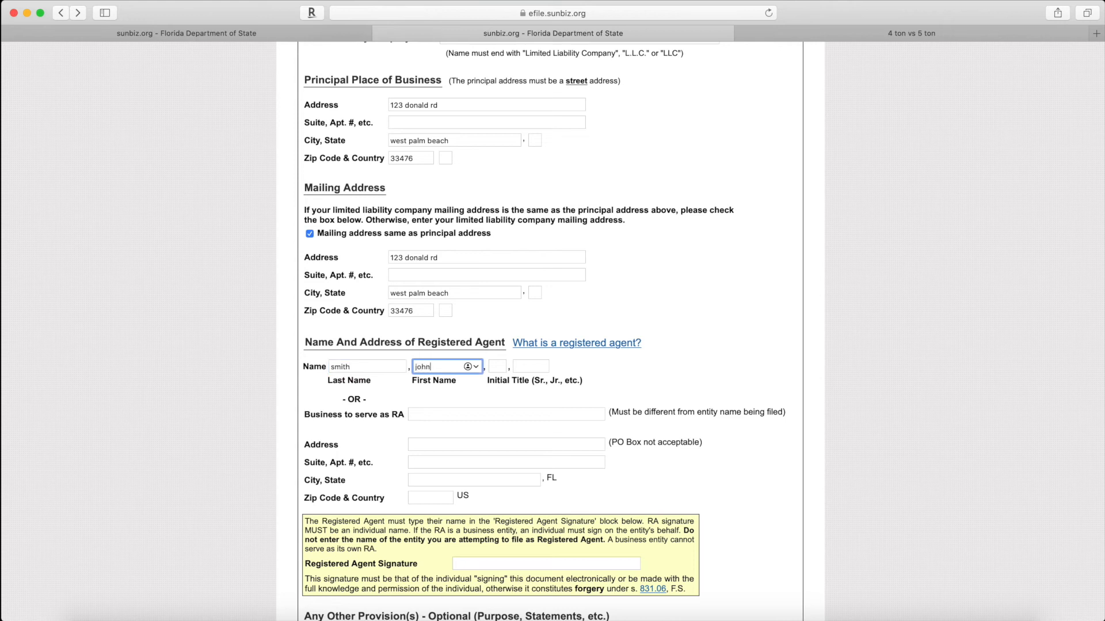
{"action": "left_click", "coordinate": [682, 373]}
Step: Copy the mailing street address and city West Palm Beach into the registered agent's address
{"action": "left_click", "coordinate": [322, 257]}
{"action": "key", "text": "super+c"}
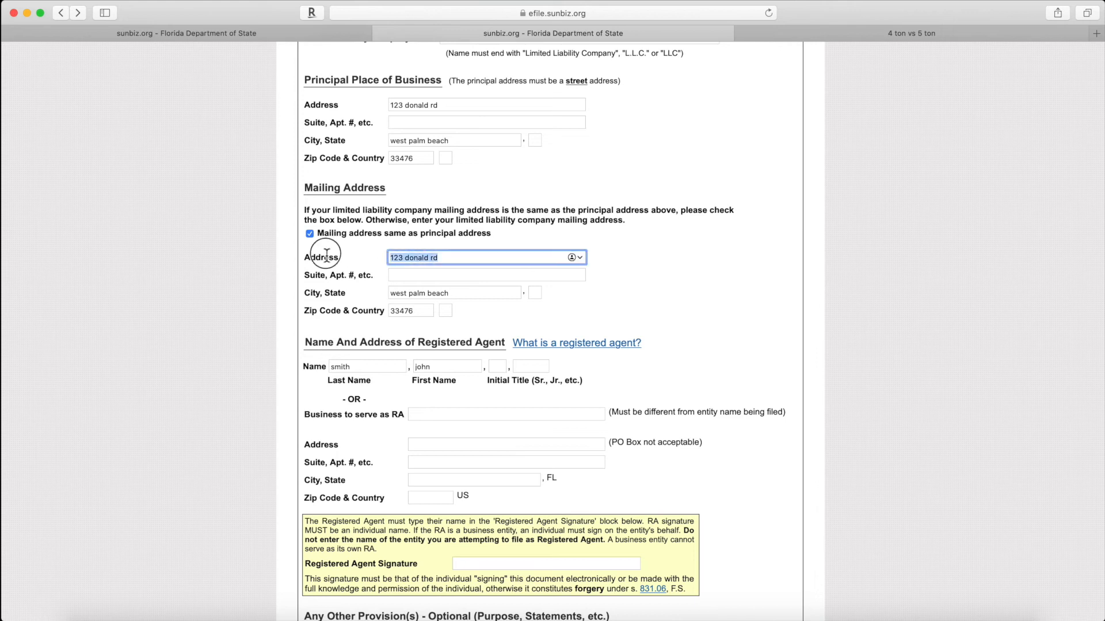
{"action": "left_click", "coordinate": [415, 447]}
{"action": "key", "text": "super+v"}
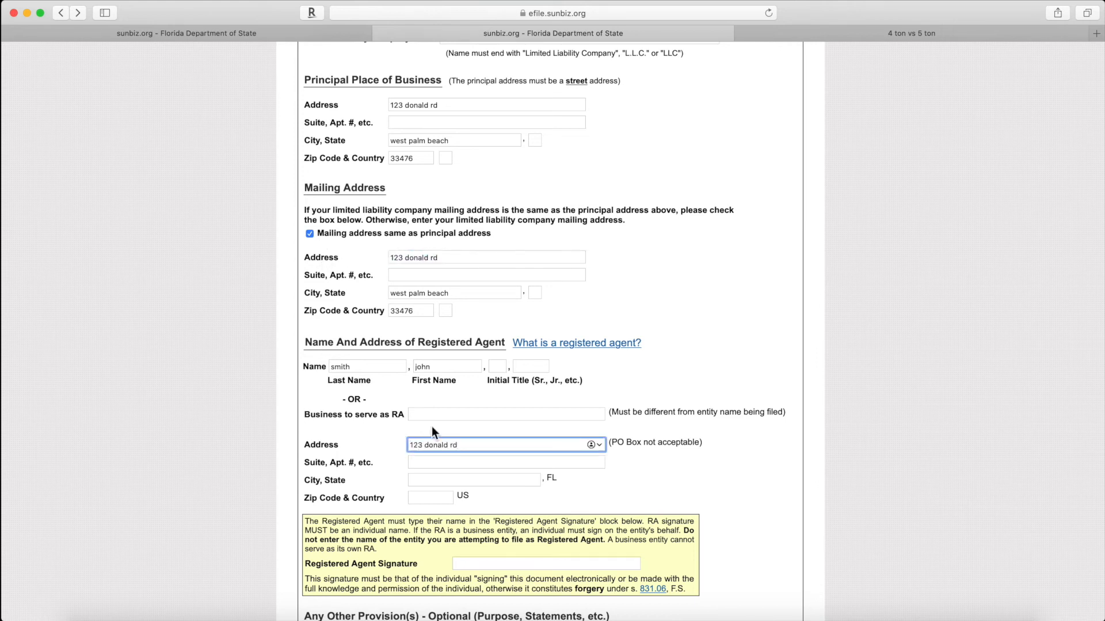
{"action": "left_click_drag", "start_coordinate": [456, 294], "coordinate": [367, 293]}
{"action": "key", "text": "ctrl+c"}
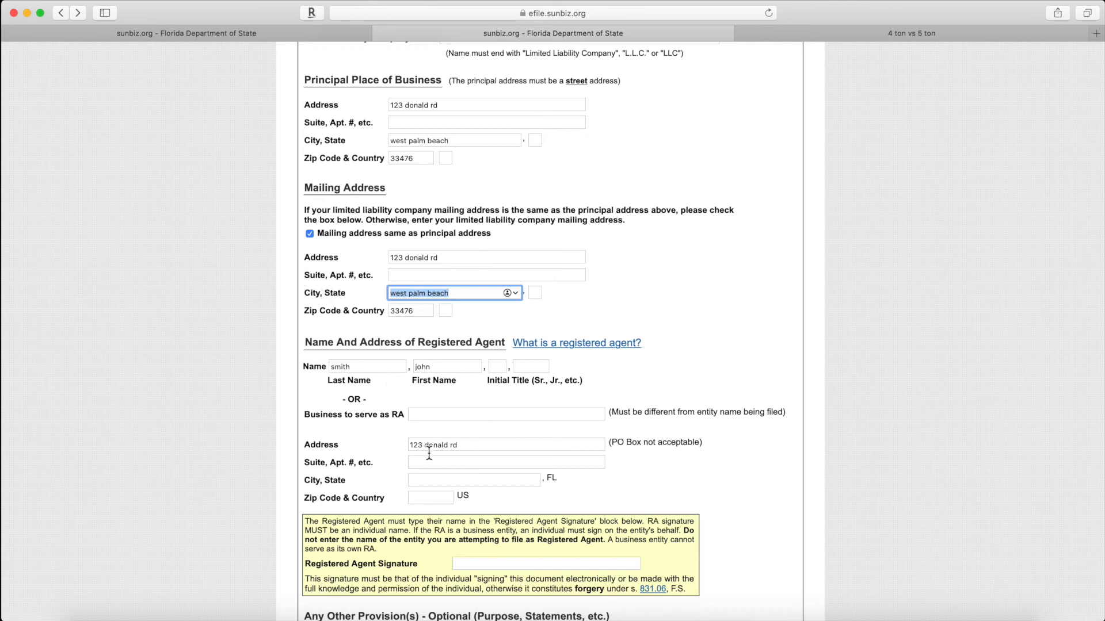
{"action": "left_click", "coordinate": [424, 463]}
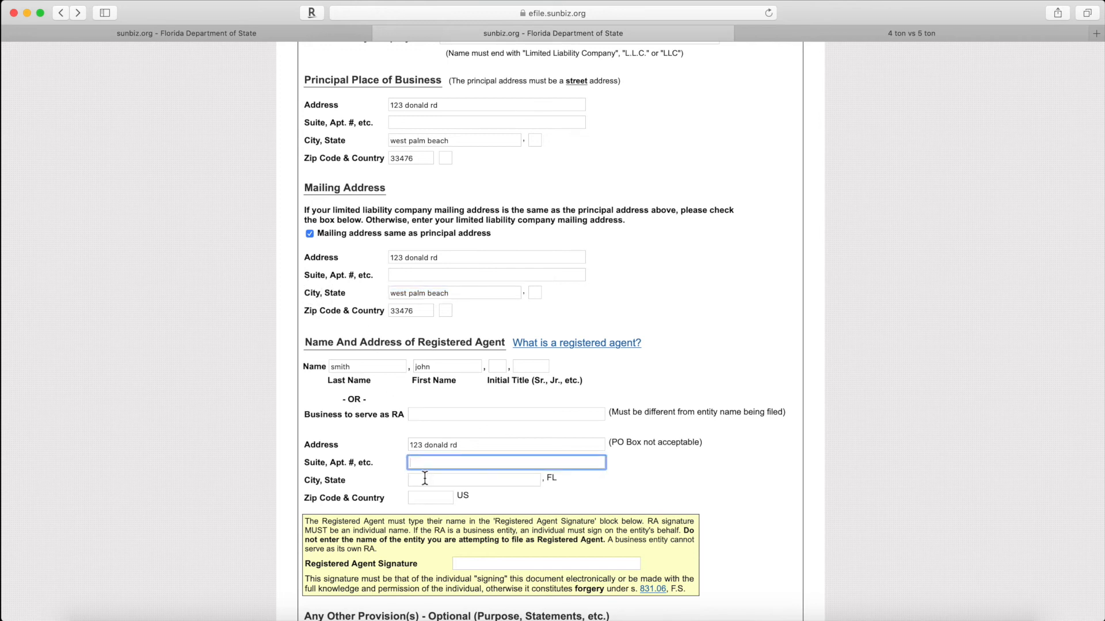
{"action": "left_click", "coordinate": [425, 480]}
{"action": "key", "text": "ctrl+v"}
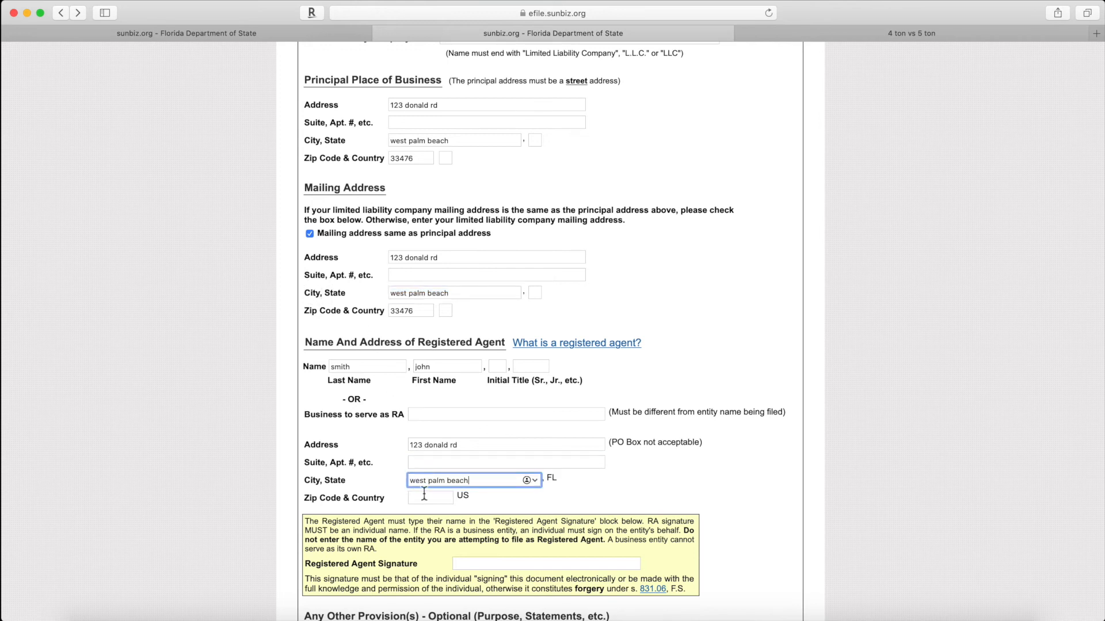
{"action": "left_click", "coordinate": [424, 498]}
Step: Enter the registered agent's ZIP, correcting it to 33476
{"action": "type", "text": "334"}
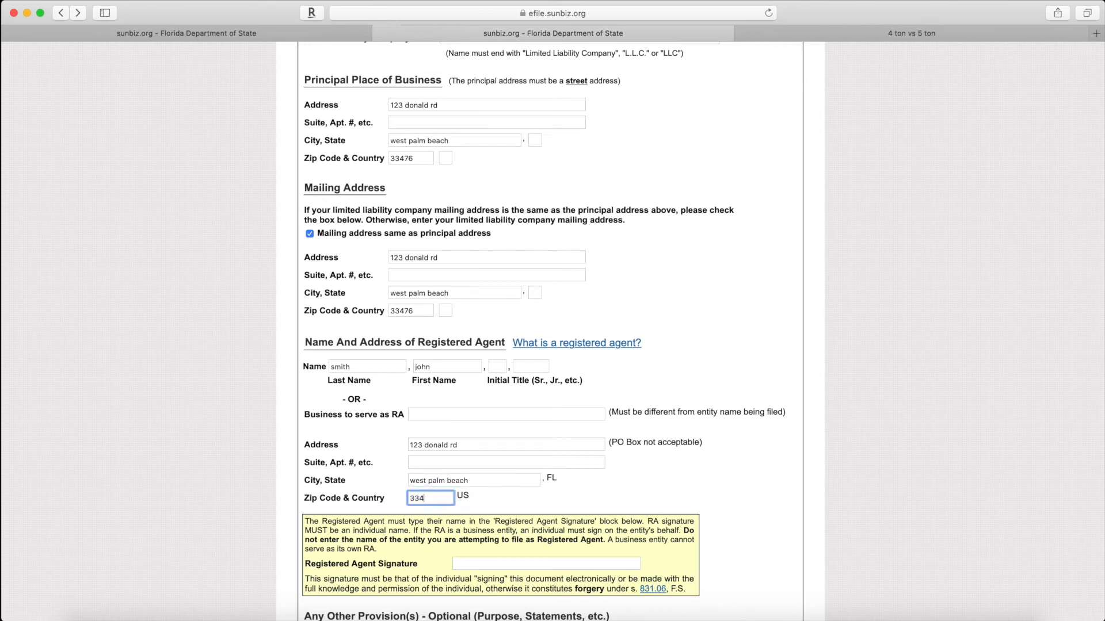
{"action": "type", "text": "67"}
{"action": "scroll", "coordinate": [526, 492], "scroll_direction": "down", "scroll_amount": 1}
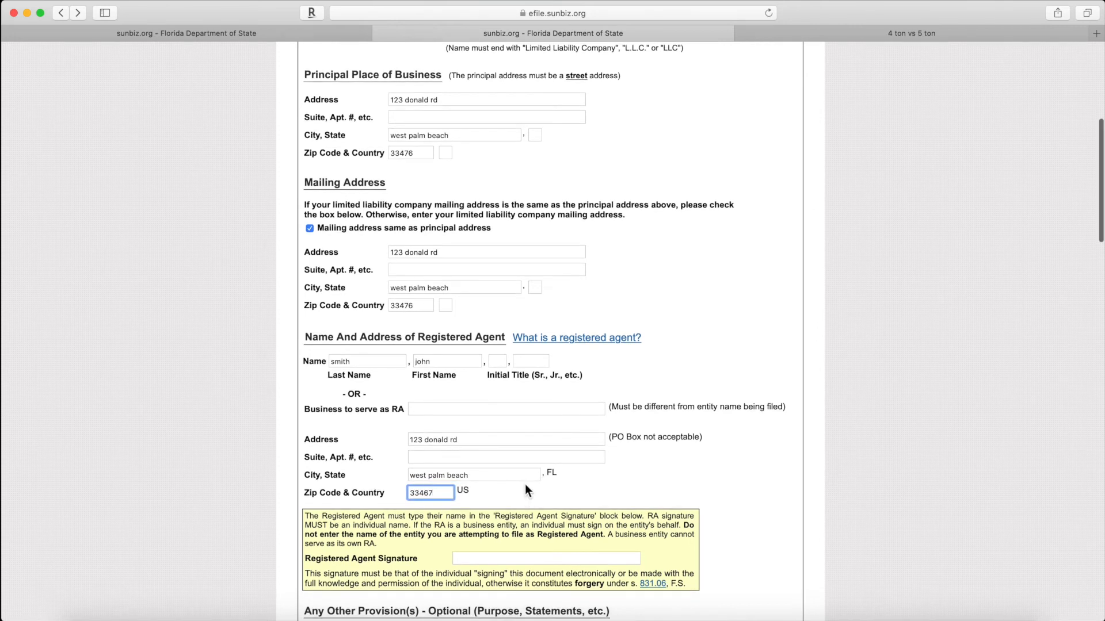
{"action": "key", "text": "BackSpace"}
{"action": "key", "text": "BackSpace"}
{"action": "type", "text": "76"}
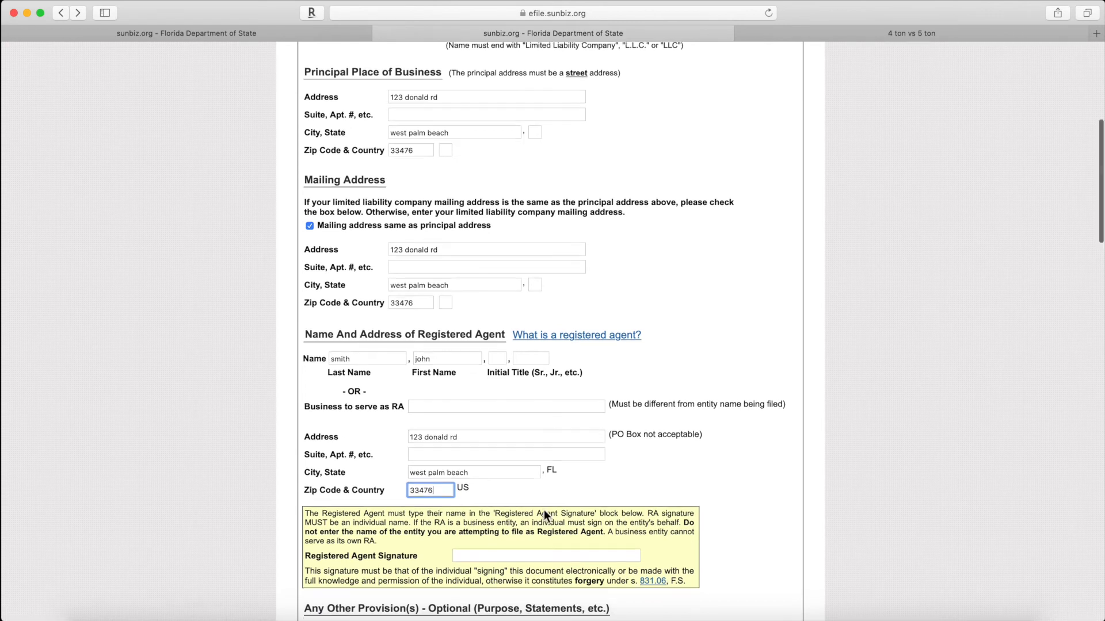
{"action": "scroll", "coordinate": [405, 365], "scroll_direction": "down", "scroll_amount": 3}
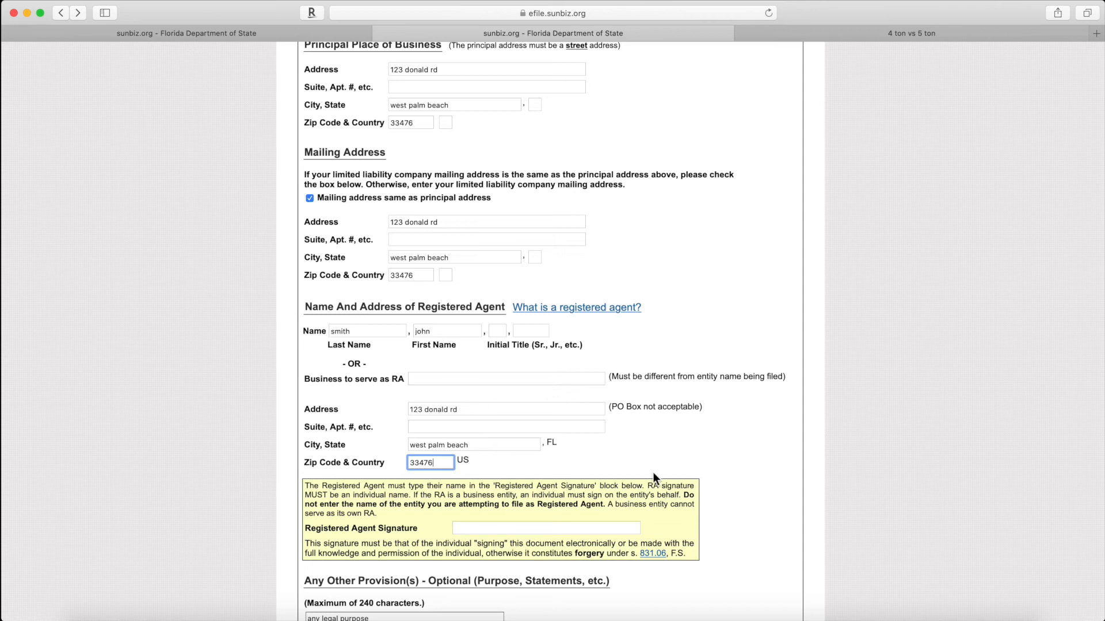
Step: Set the mailing address state to fl
{"action": "left_click", "coordinate": [534, 258]}
{"action": "type", "text": "fl"}
{"action": "left_click", "coordinate": [576, 452]}
{"action": "scroll", "coordinate": [457, 394], "scroll_direction": "down", "scroll_amount": 2}
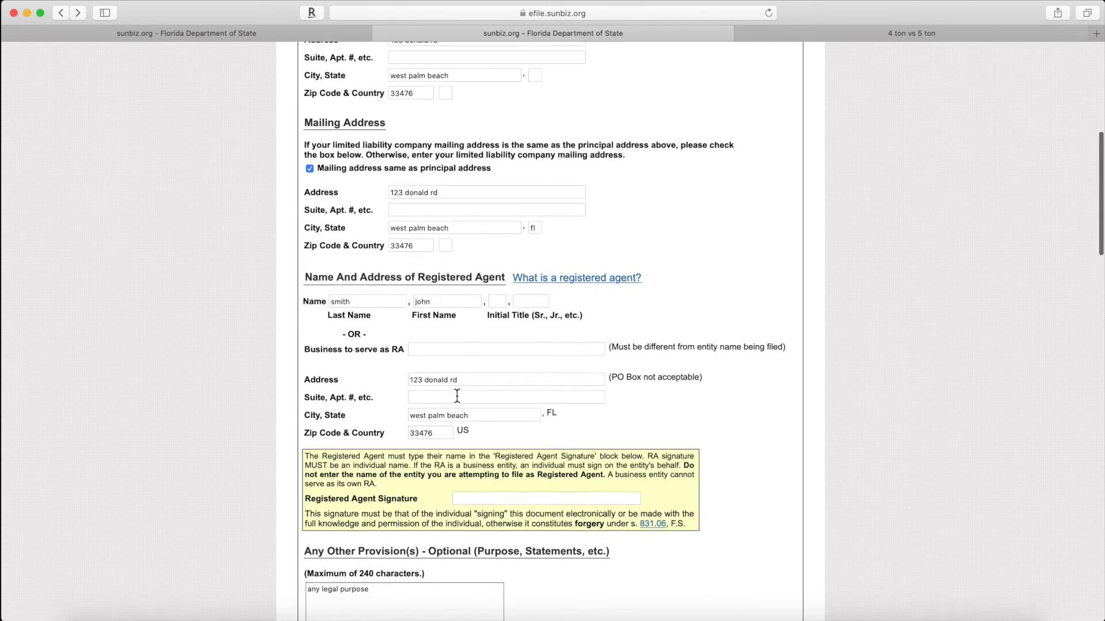
{"action": "scroll", "coordinate": [457, 396], "scroll_direction": "down", "scroll_amount": 10}
{"action": "scroll", "coordinate": [457, 396], "scroll_direction": "down", "scroll_amount": 20}
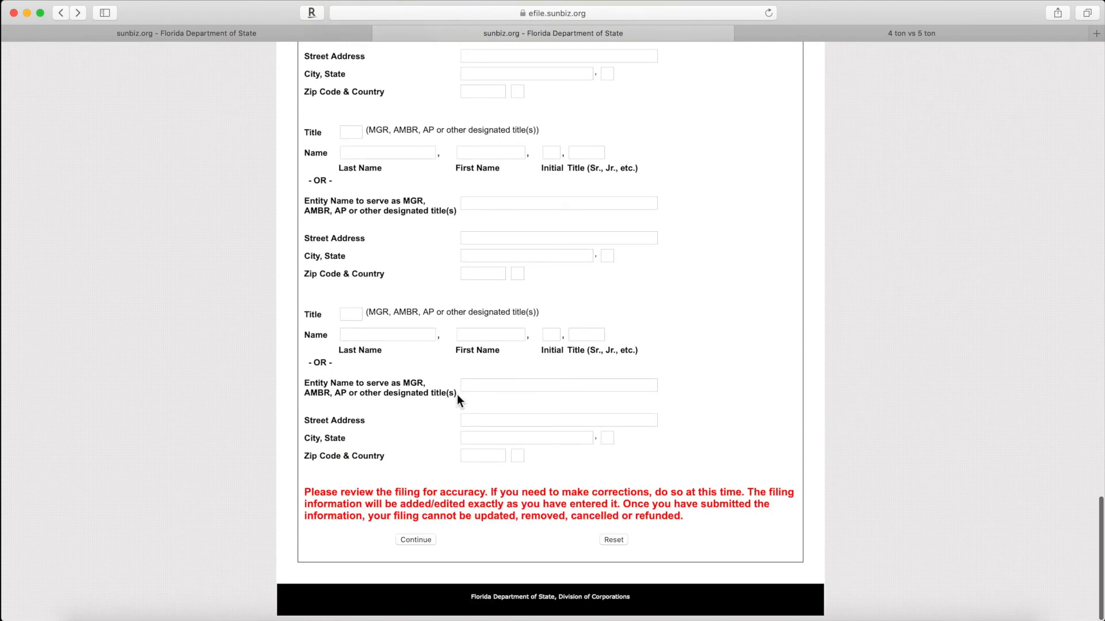
Step: Submit the form, hit the missing registered agent signature error, and go back
{"action": "left_click", "coordinate": [422, 541]}
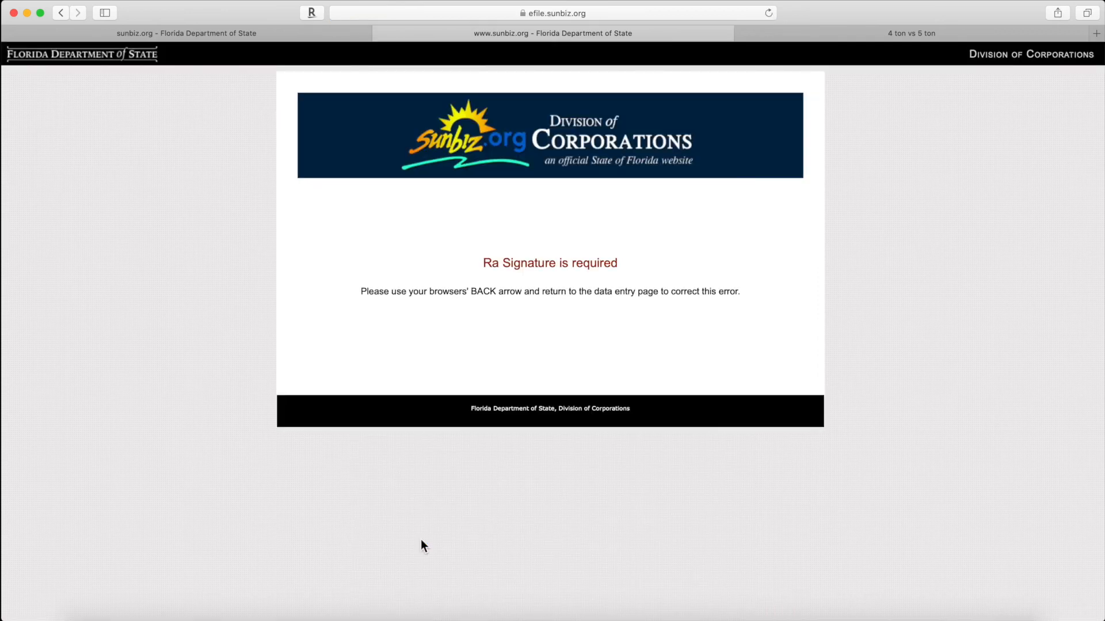
{"action": "left_click", "coordinate": [60, 13]}
{"action": "scroll", "coordinate": [492, 332], "scroll_direction": "up", "scroll_amount": 5}
{"action": "scroll", "coordinate": [492, 332], "scroll_direction": "up", "scroll_amount": 4}
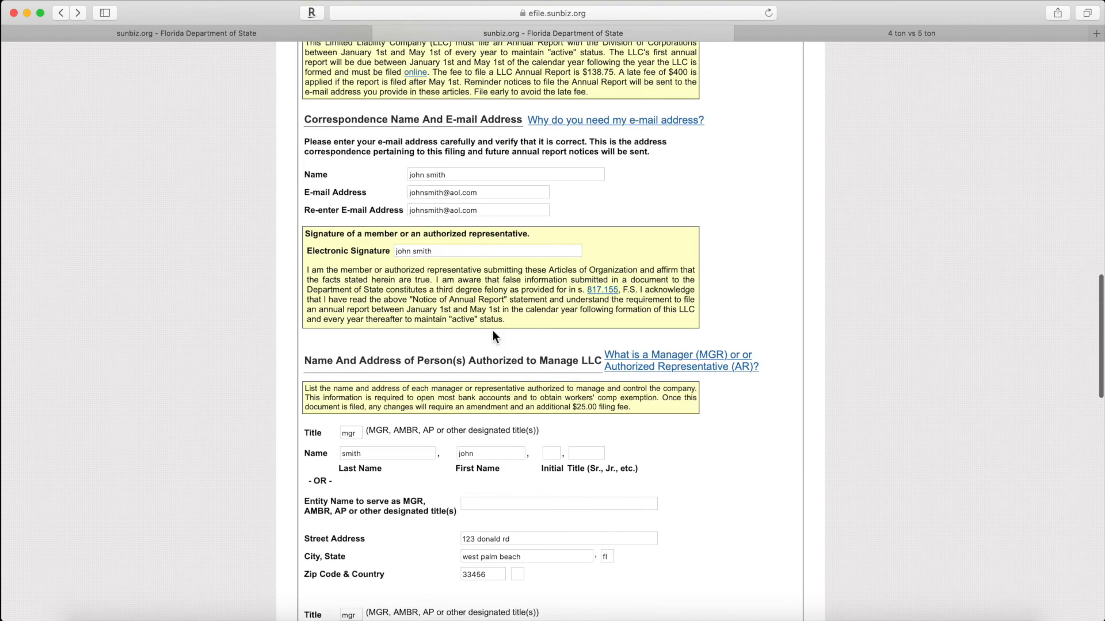
{"action": "scroll", "coordinate": [493, 332], "scroll_direction": "up", "scroll_amount": 10}
{"action": "scroll", "coordinate": [493, 332], "scroll_direction": "up", "scroll_amount": 10}
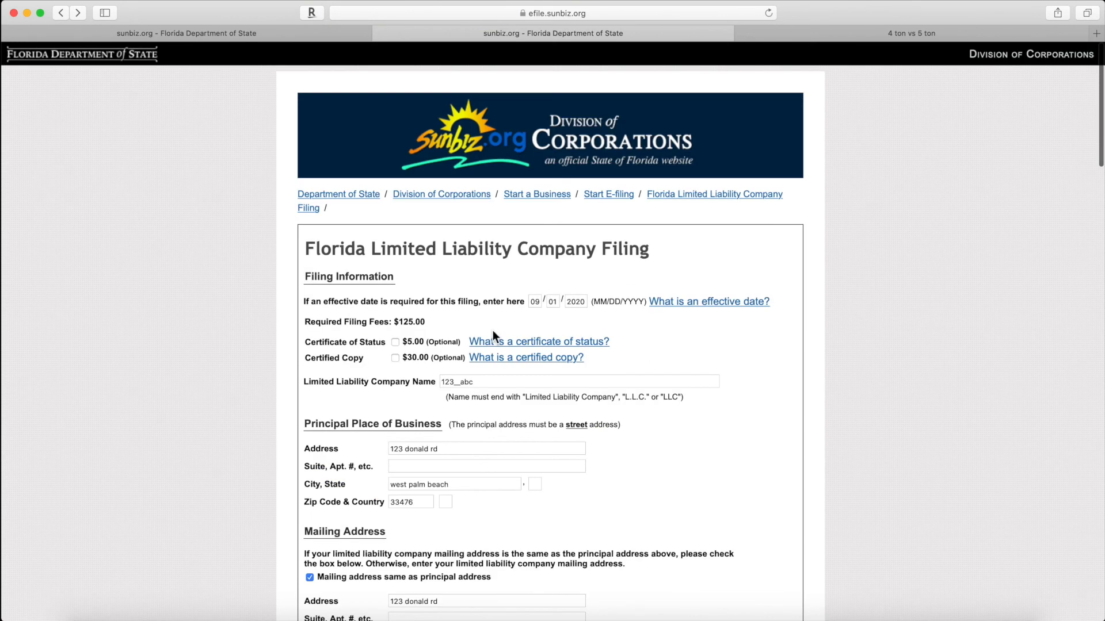
{"action": "scroll", "coordinate": [493, 332], "scroll_direction": "down", "scroll_amount": 12}
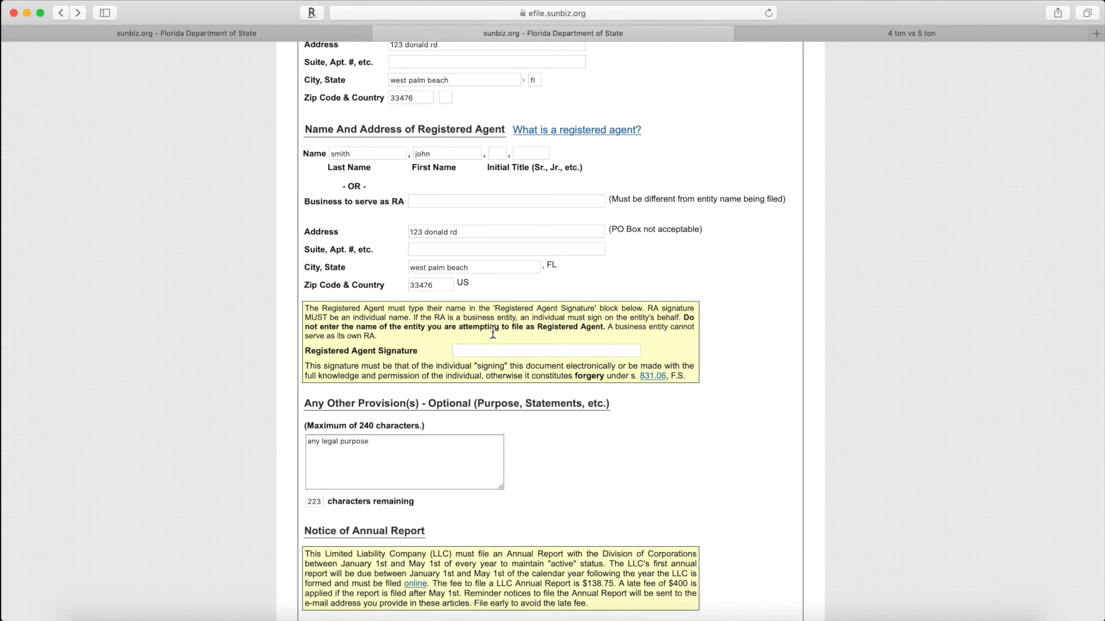
Step: Sign the Registered Agent Signature with the agent's name and resubmit for review
{"action": "left_click", "coordinate": [476, 357]}
{"action": "left_click", "coordinate": [461, 352]}
{"action": "type", "text": "john smith"}
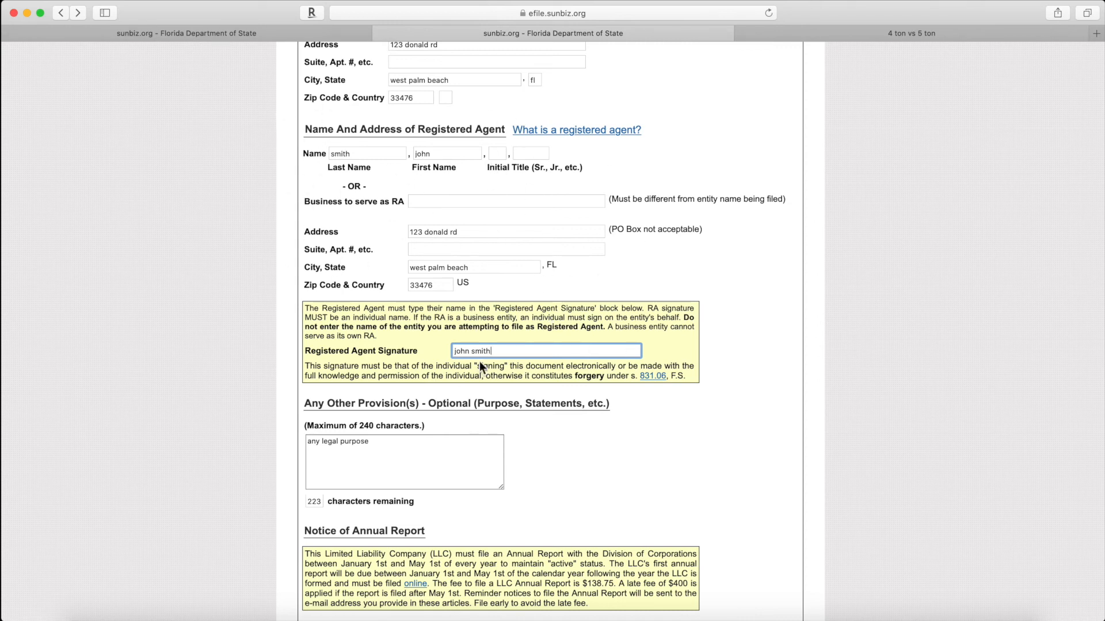
{"action": "scroll", "coordinate": [677, 391], "scroll_direction": "down", "scroll_amount": 15}
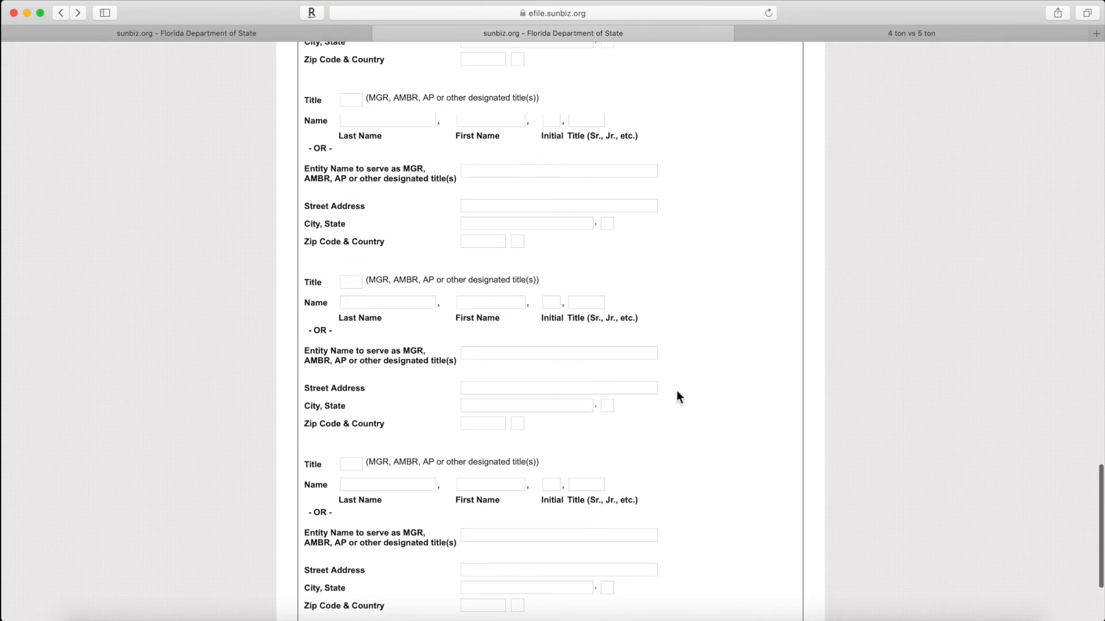
{"action": "left_click", "coordinate": [427, 541]}
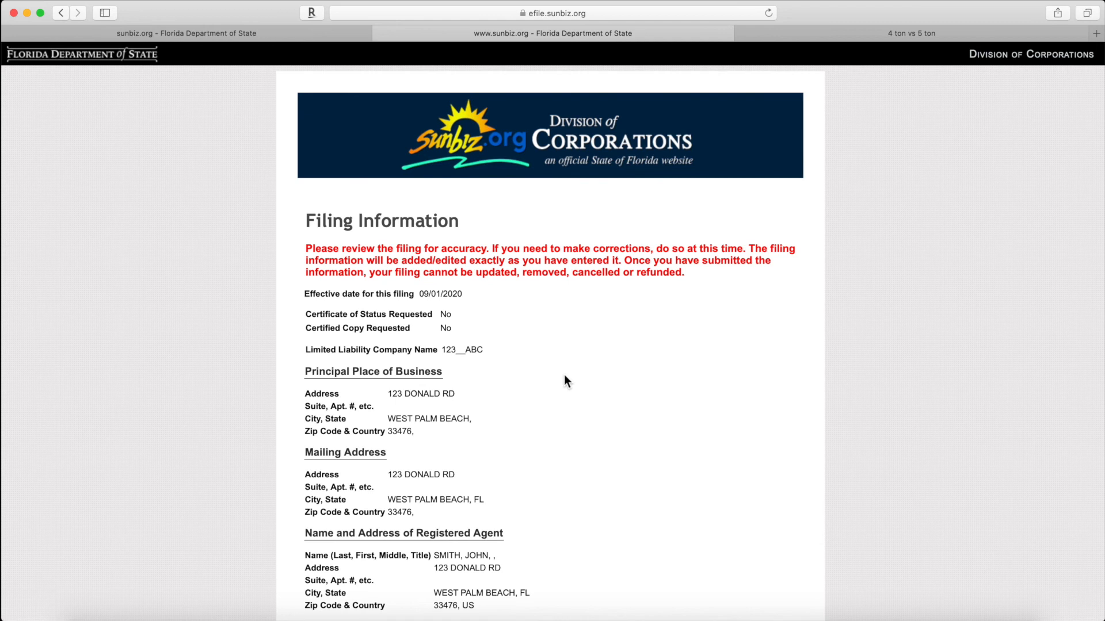
Step: Scroll through the Filing Information review, continue, and close the review reminder
{"action": "scroll", "coordinate": [565, 376], "scroll_direction": "down", "scroll_amount": 1}
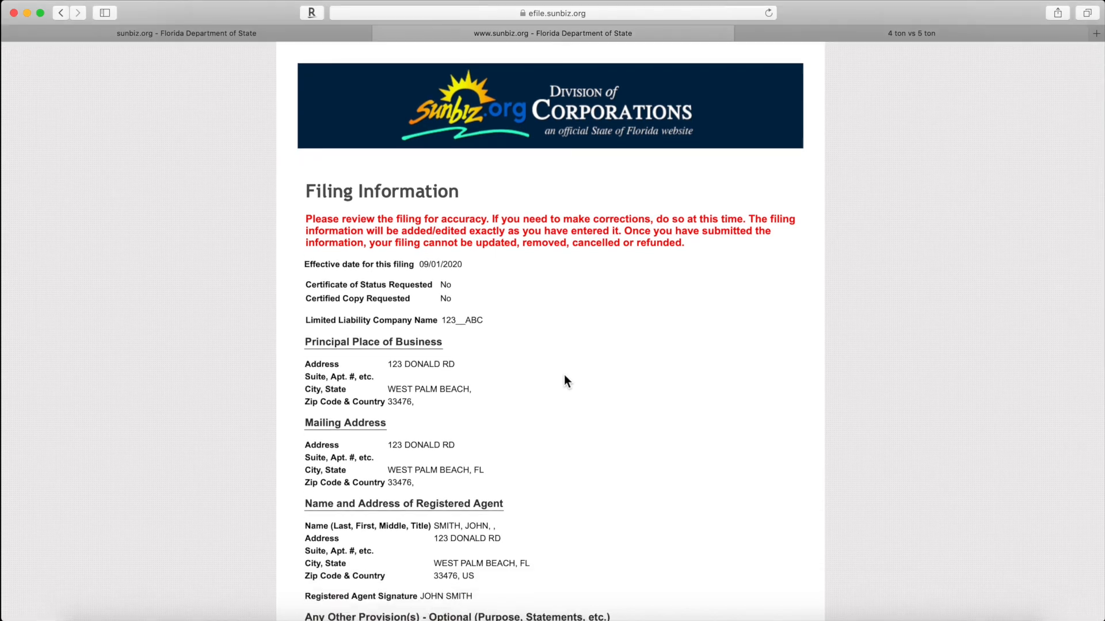
{"action": "scroll", "coordinate": [564, 380], "scroll_direction": "down", "scroll_amount": 1}
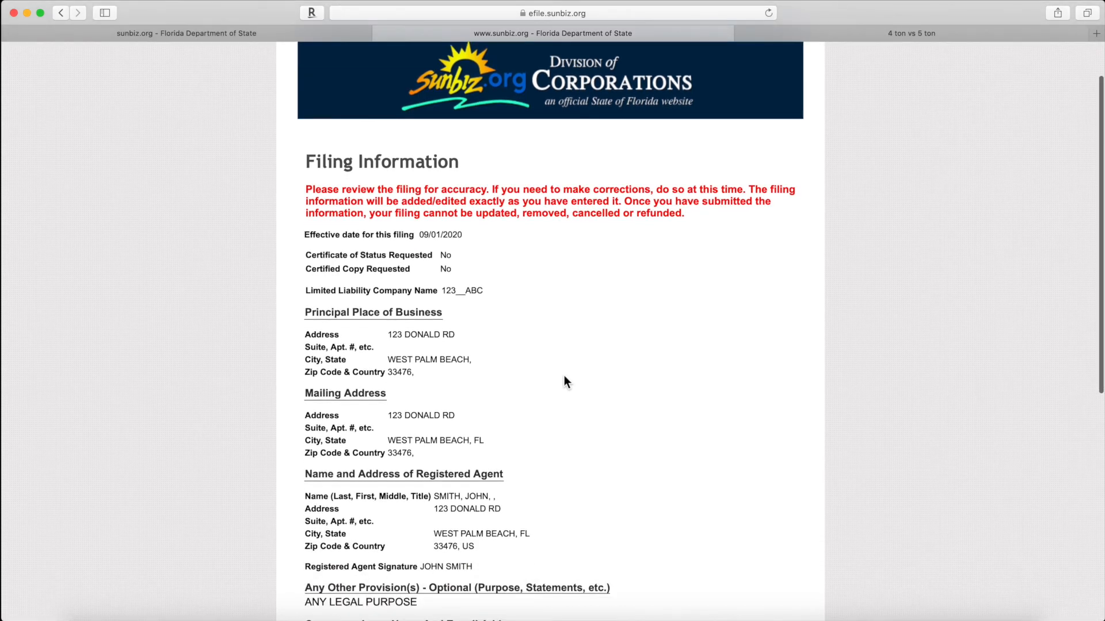
{"action": "scroll", "coordinate": [564, 381], "scroll_direction": "down", "scroll_amount": 3}
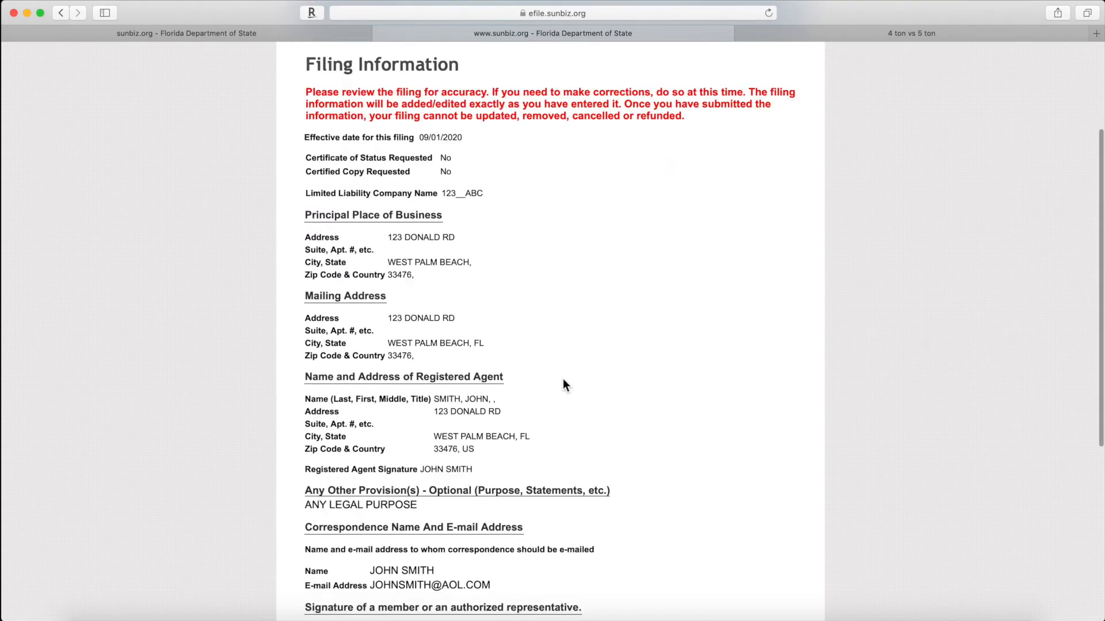
{"action": "scroll", "coordinate": [564, 382], "scroll_direction": "down", "scroll_amount": 4}
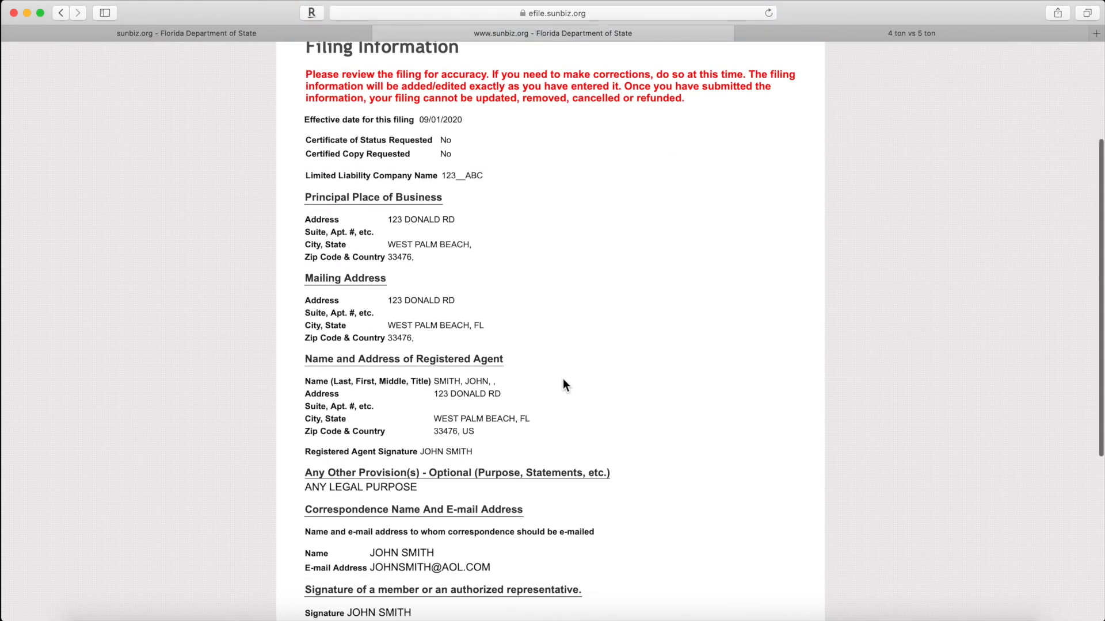
{"action": "scroll", "coordinate": [625, 420], "scroll_direction": "down", "scroll_amount": 5}
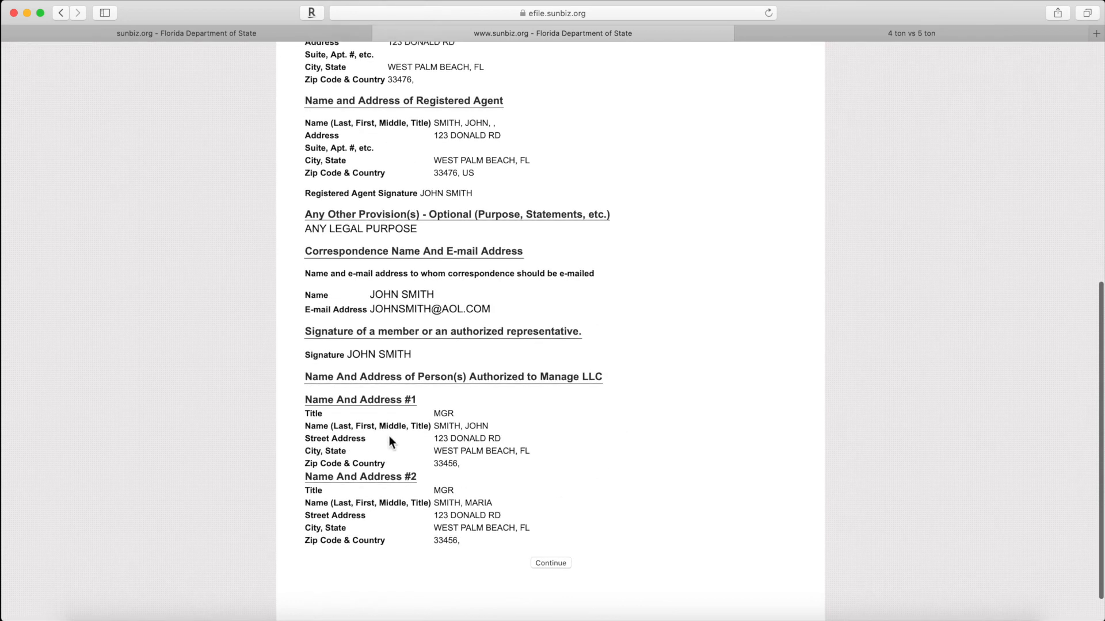
{"action": "left_click", "coordinate": [557, 565]}
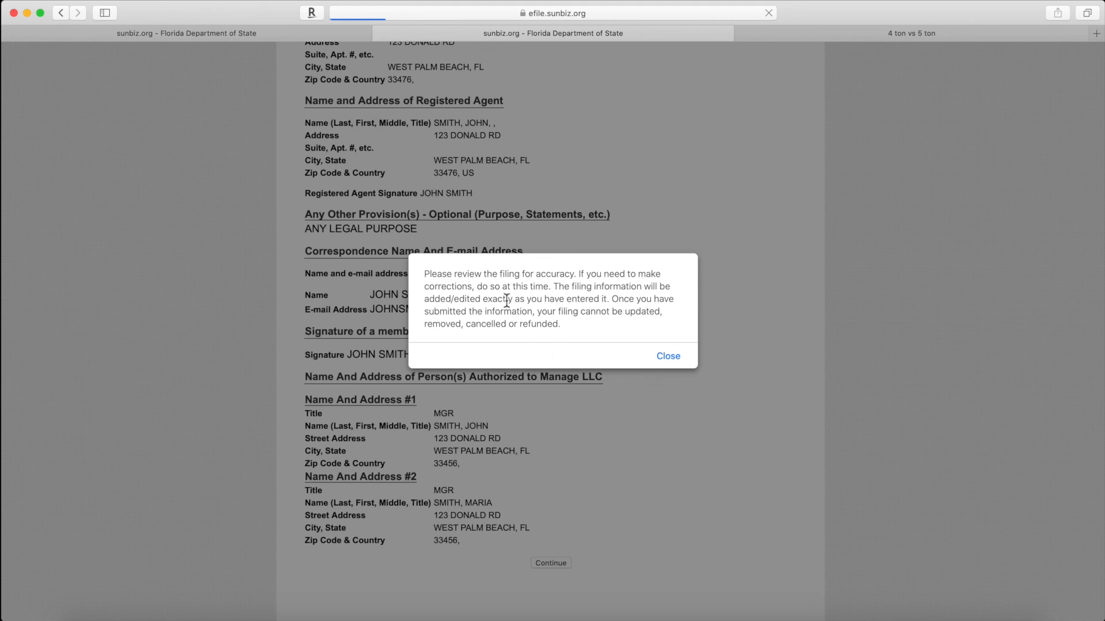
{"action": "left_click", "coordinate": [669, 362]}
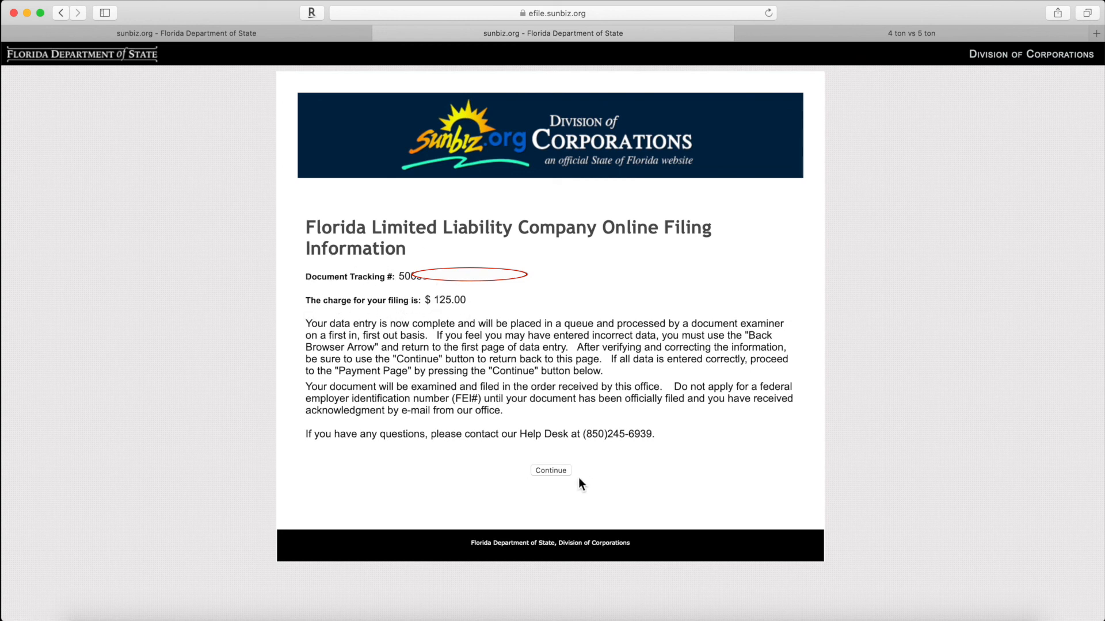
Step: Continue to the Payment Page and choose Credit Card Payment
{"action": "left_click", "coordinate": [553, 470]}
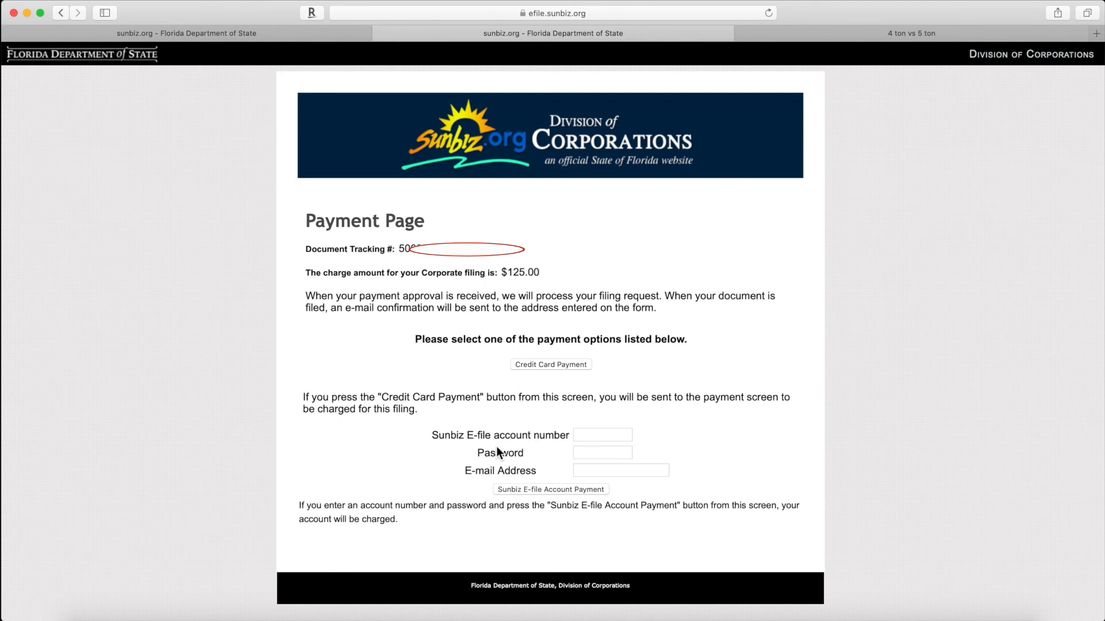
{"action": "left_click", "coordinate": [554, 364]}
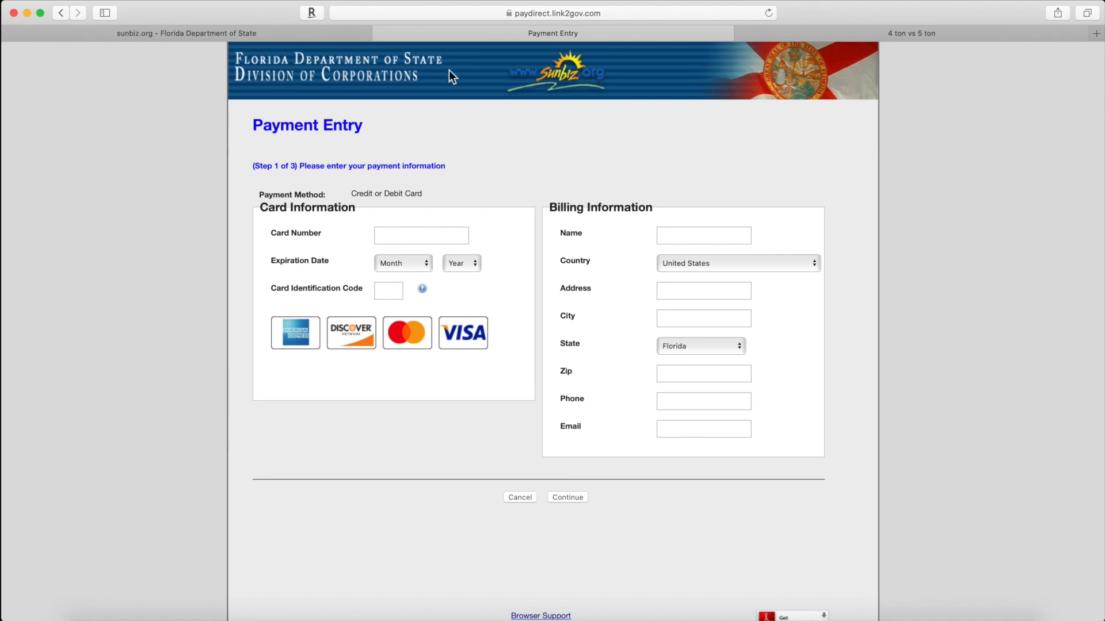
Step: Switch back to the sunbiz.org browser tab from the Payment Entry tab
{"action": "left_click", "coordinate": [239, 32]}
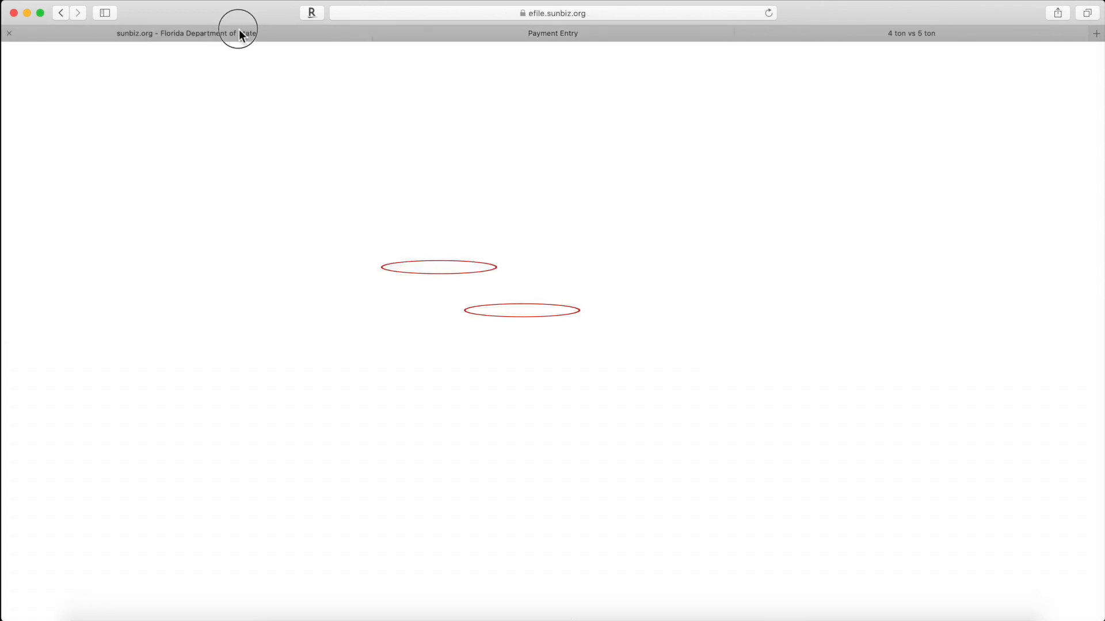